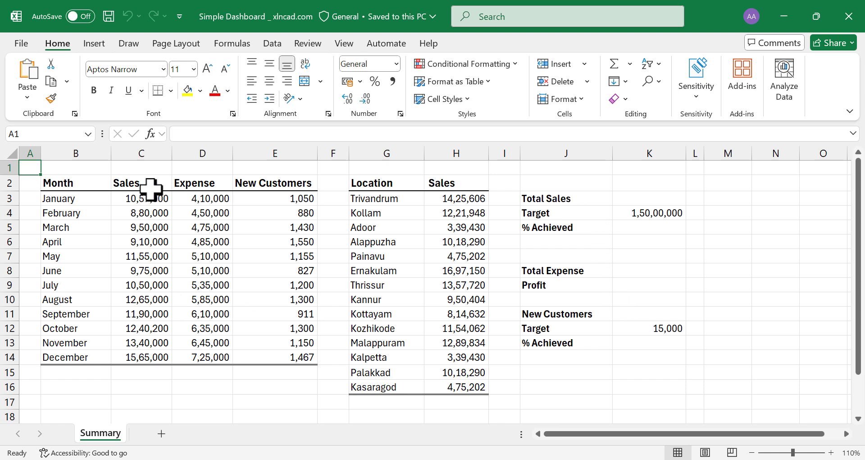
Total the monthly sales in cell C15 with the formula =SUM(C3:C14).
{"action": "left_click", "coordinate": [151, 373]}
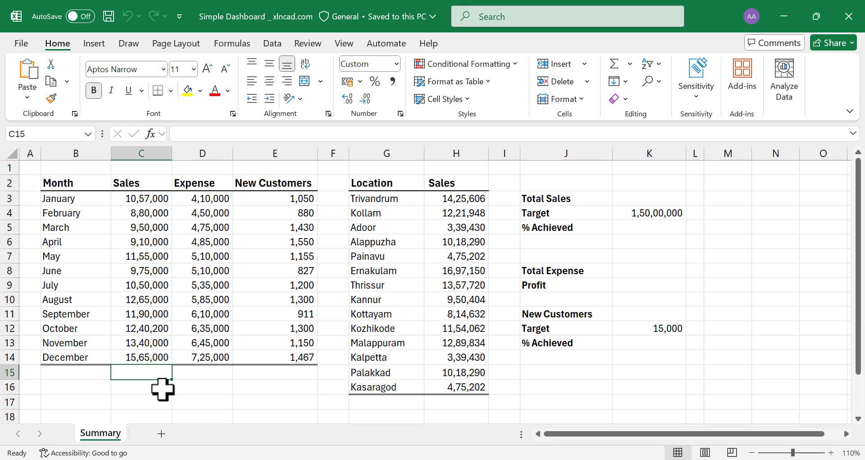
{"action": "type", "text": "="}
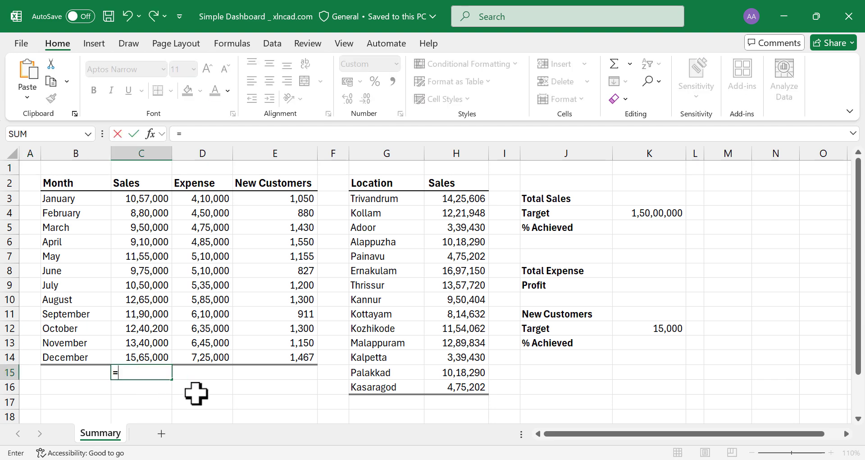
{"action": "type", "text": "SUM("}
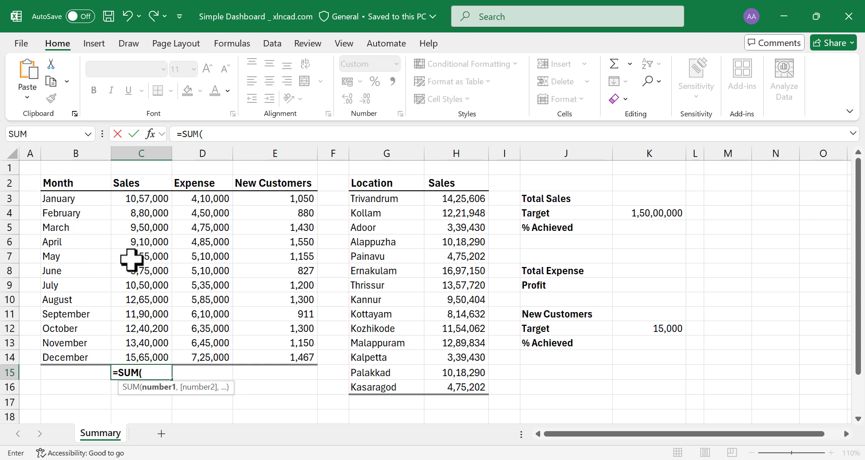
{"action": "left_click_drag", "start_coordinate": [139, 199], "coordinate": [145, 352]}
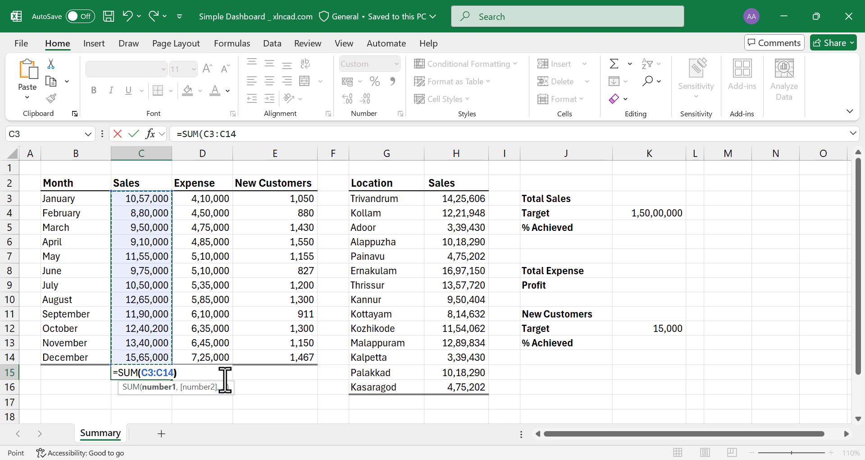
{"action": "type", "text": ")"}
{"action": "key", "text": "Return"}
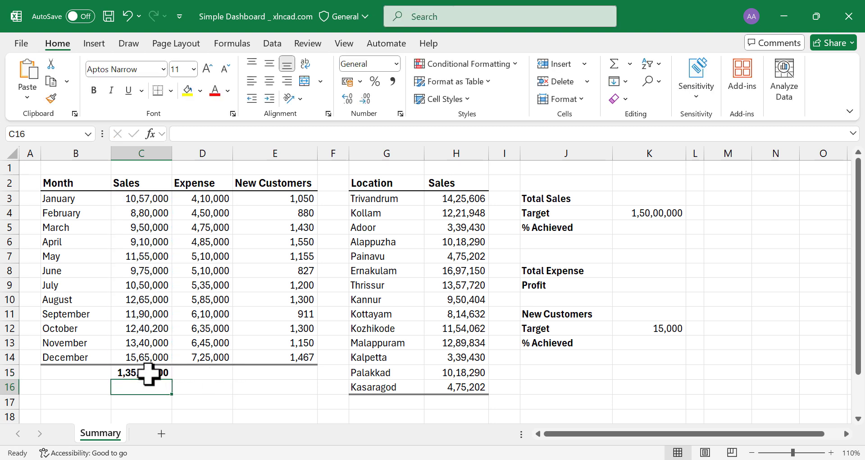
Fill the sales total formula from C15 across to D15 and E15 to total the Expense and New Customers columns.
{"action": "left_click", "coordinate": [133, 372]}
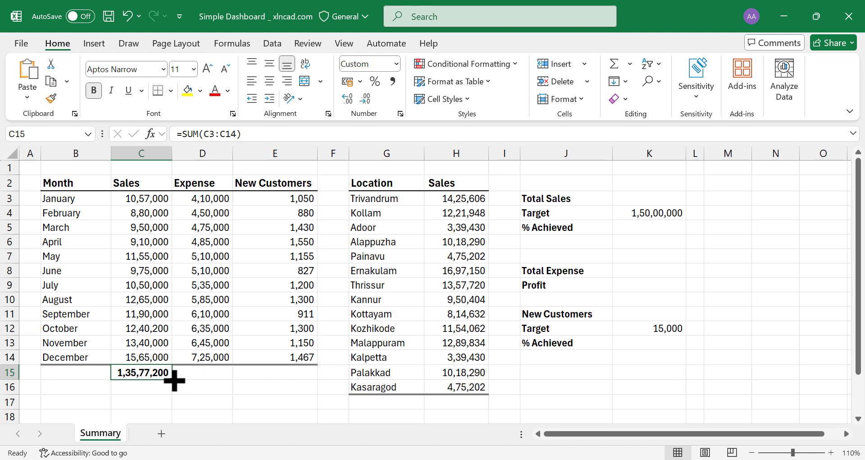
{"action": "left_click_drag", "start_coordinate": [172, 380], "coordinate": [293, 381]}
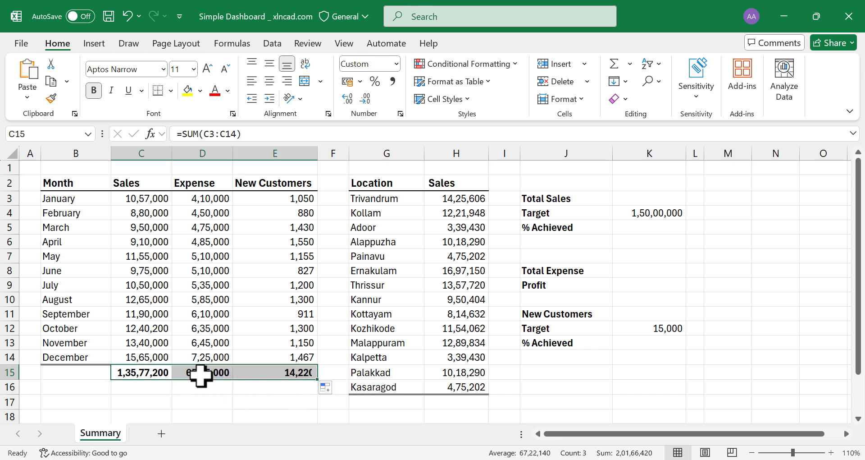
{"action": "left_click", "coordinate": [201, 374]}
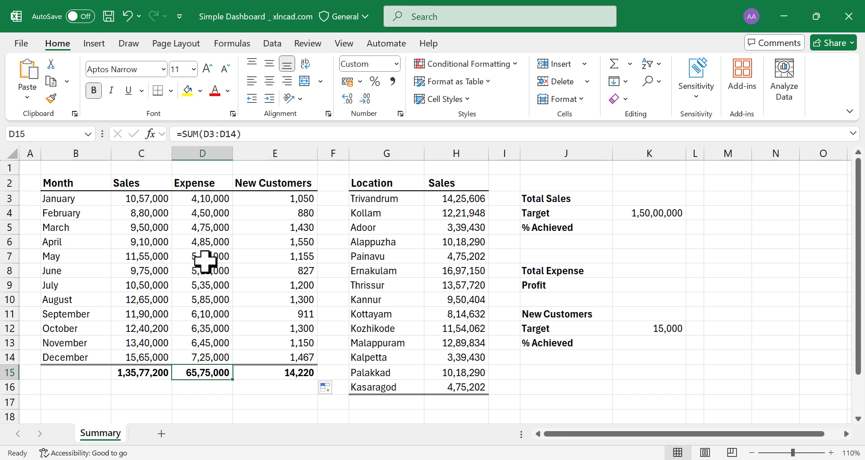
{"action": "left_click", "coordinate": [290, 372]}
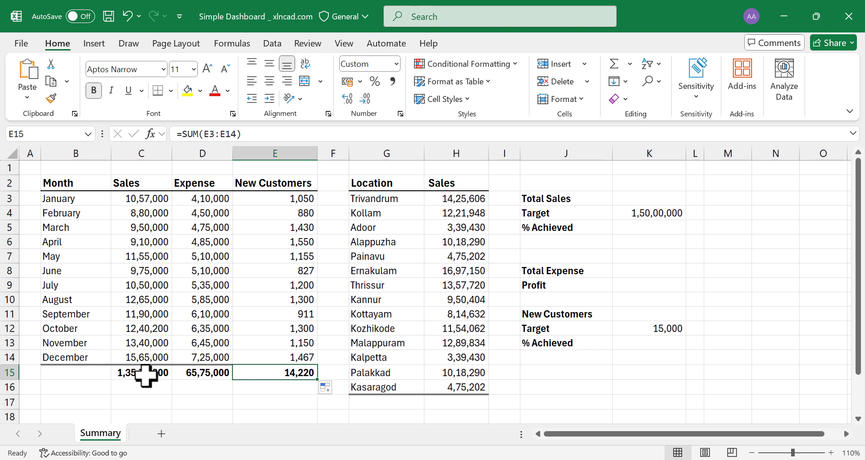
Total the location sales in cell H17 with a SUM formula over H3:H16.
{"action": "left_click", "coordinate": [455, 401]}
{"action": "type", "text": "="}
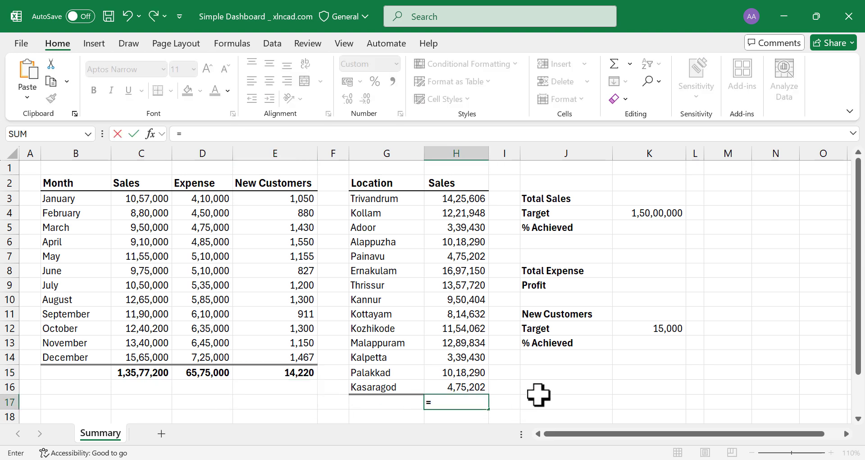
{"action": "type", "text": "SUM("}
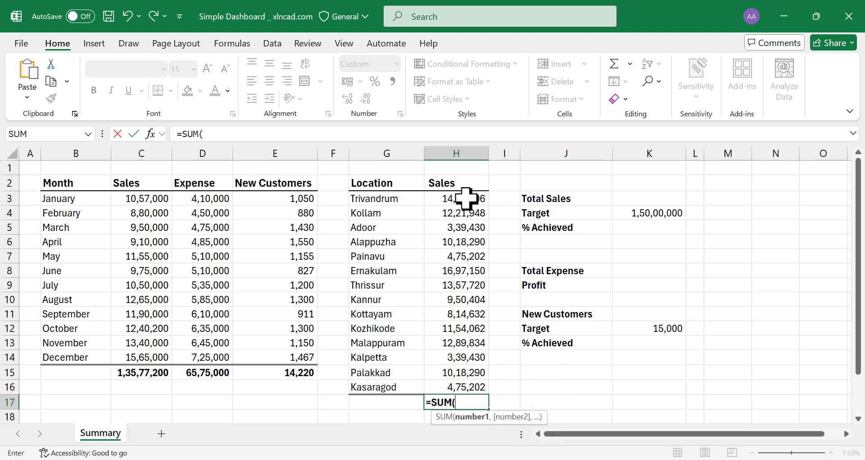
{"action": "left_click_drag", "start_coordinate": [466, 197], "coordinate": [468, 385]}
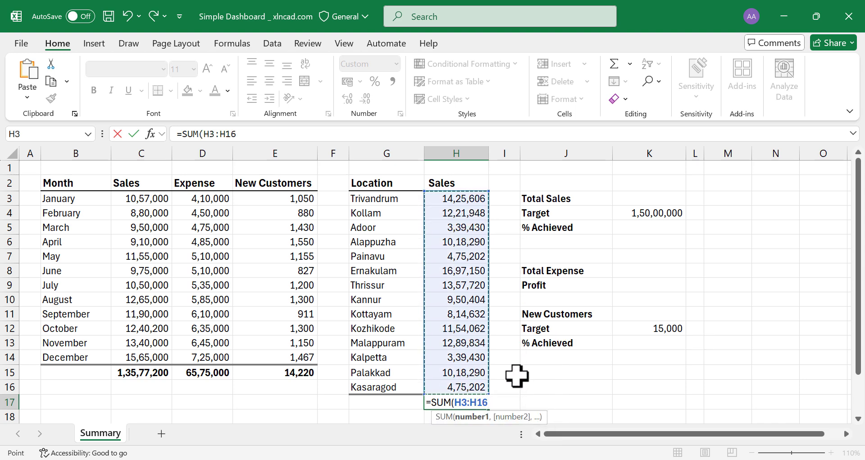
{"action": "key", "text": "Return"}
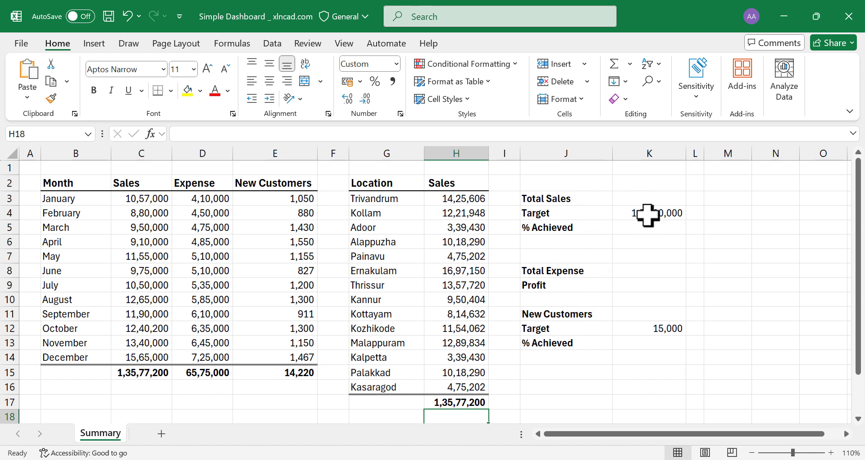
Link the Total Sales value in cell K3 to the monthly sales total in C15.
{"action": "left_click", "coordinate": [647, 197]}
{"action": "type", "text": "="}
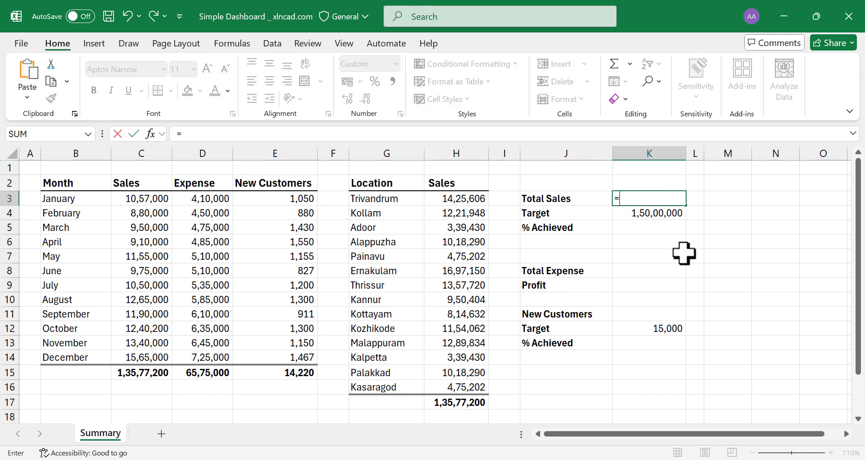
{"action": "left_click", "coordinate": [147, 372]}
{"action": "key", "text": "Return"}
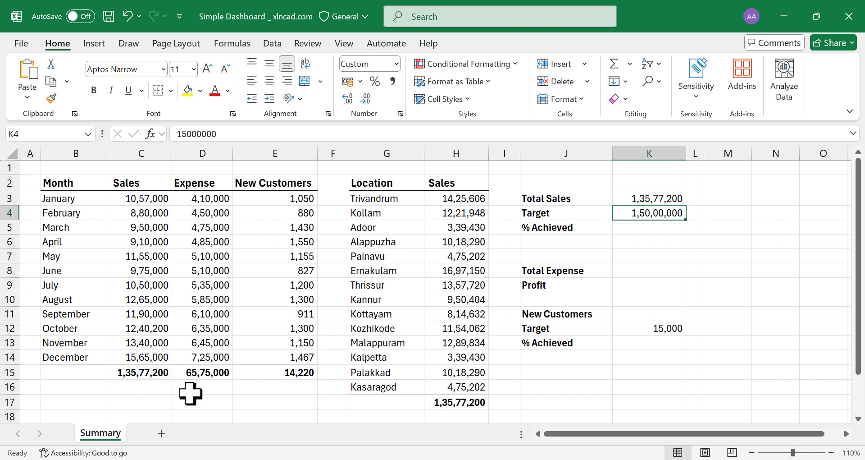
Link the Total Expense value in cell K8 to the expense total in D15.
{"action": "left_click", "coordinate": [633, 272]}
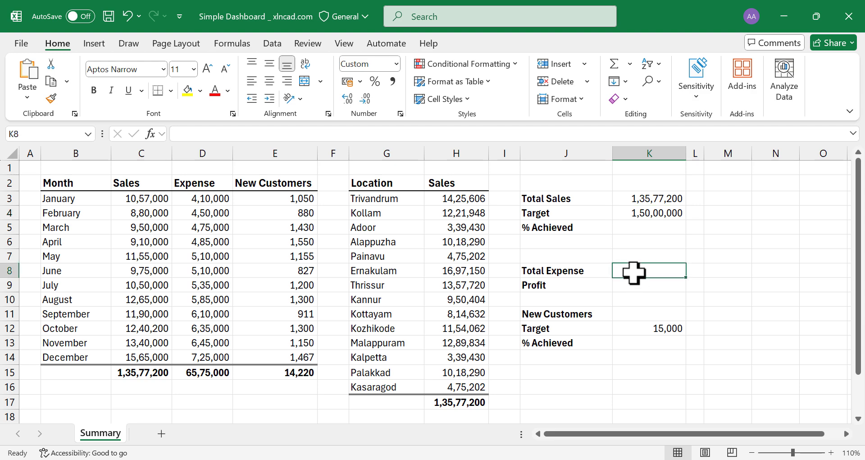
{"action": "type", "text": "="}
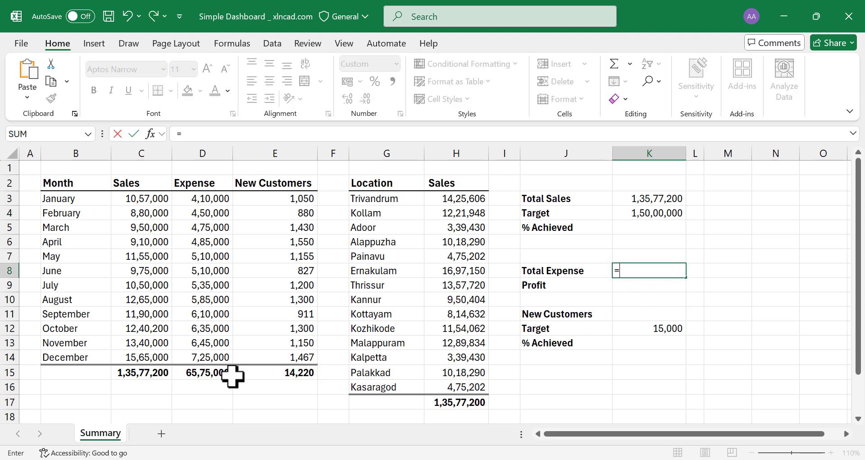
{"action": "left_click", "coordinate": [215, 374]}
{"action": "key", "text": "Return"}
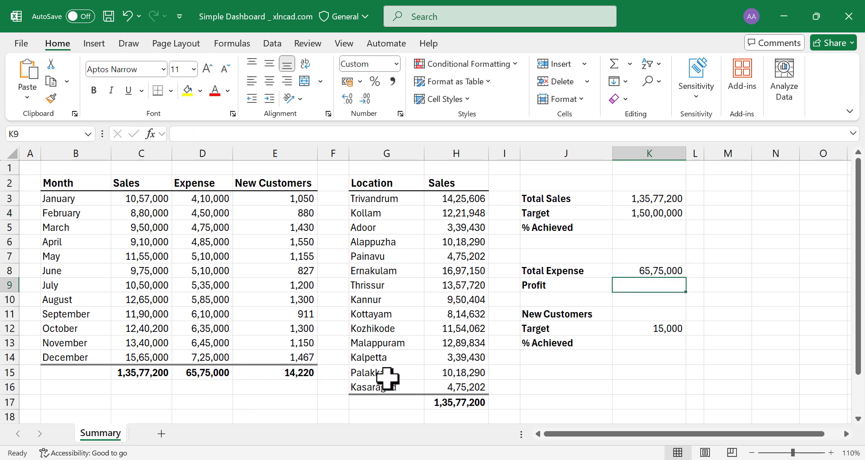
Link the New Customers value in cell K11 to the customer total with =E15.
{"action": "left_click", "coordinate": [653, 312]}
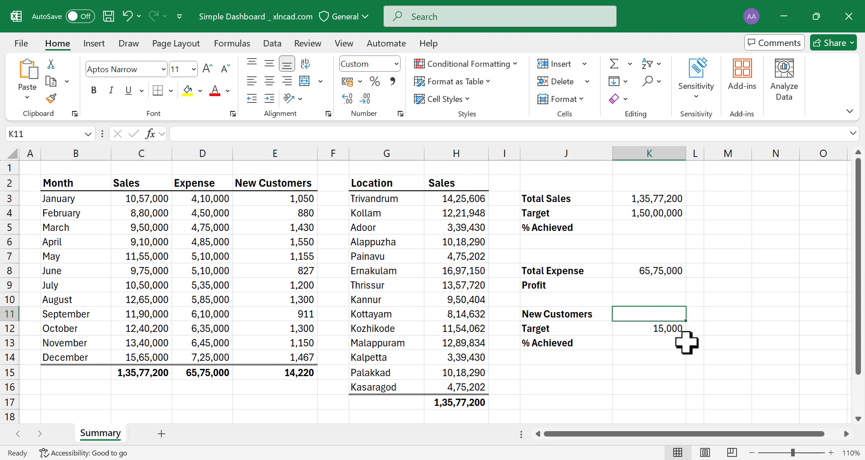
{"action": "type", "text": "="}
{"action": "left_click", "coordinate": [293, 374]}
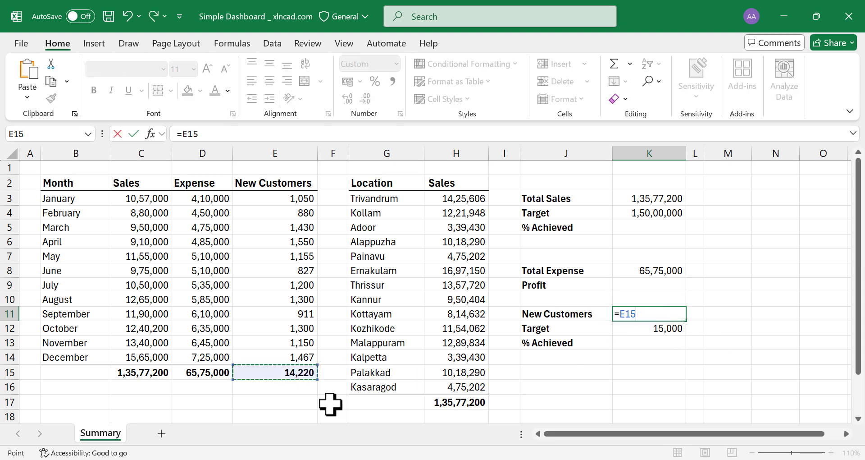
{"action": "key", "text": "Return"}
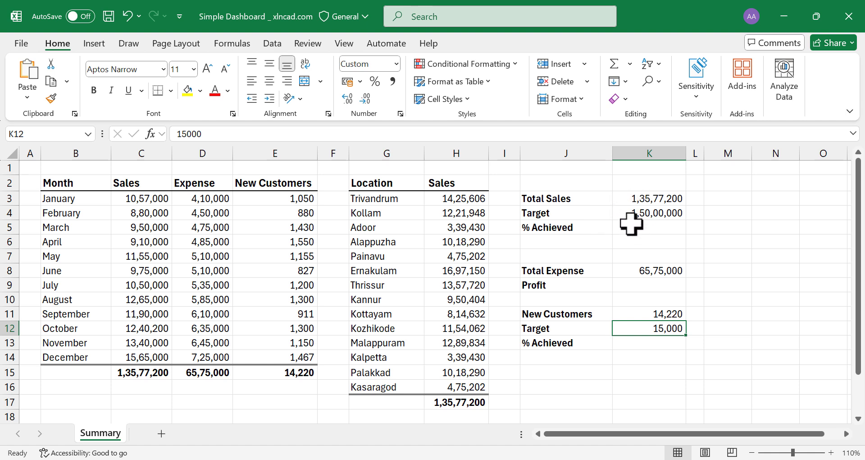
Calculate the sales % Achieved in cell K5 with =K3/K4 and format it as a percentage.
{"action": "left_click", "coordinate": [644, 233]}
{"action": "type", "text": "="}
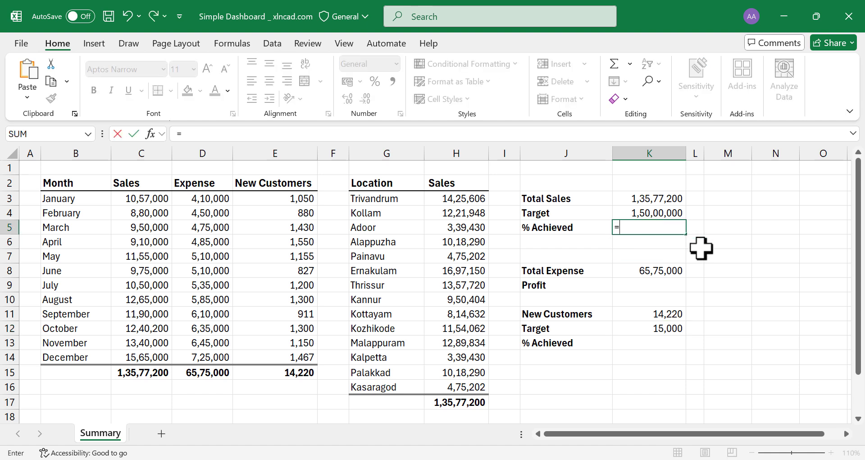
{"action": "left_click", "coordinate": [623, 198]}
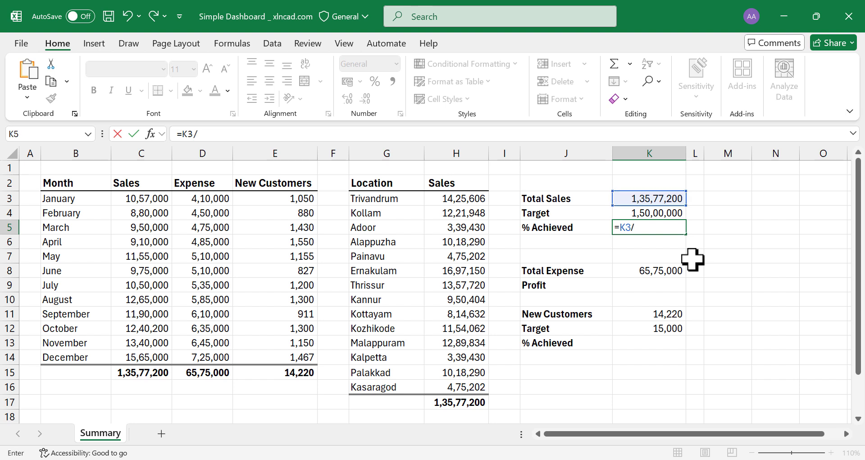
{"action": "type", "text": "/"}
{"action": "left_click", "coordinate": [624, 210]}
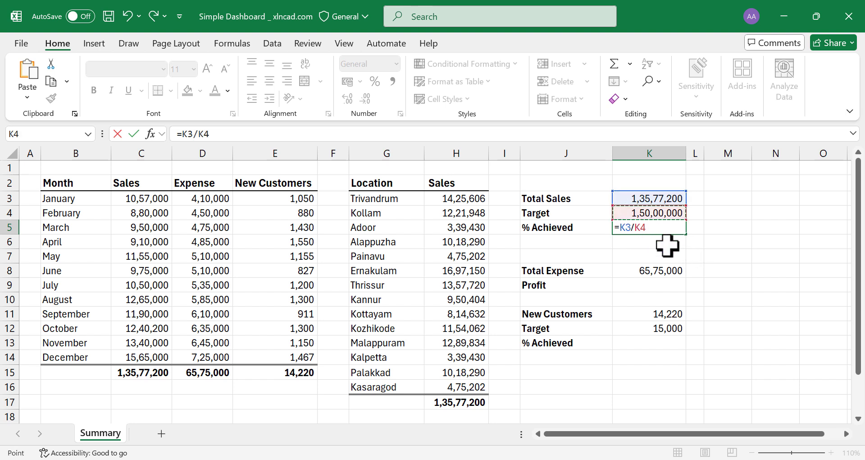
{"action": "key", "text": "Return"}
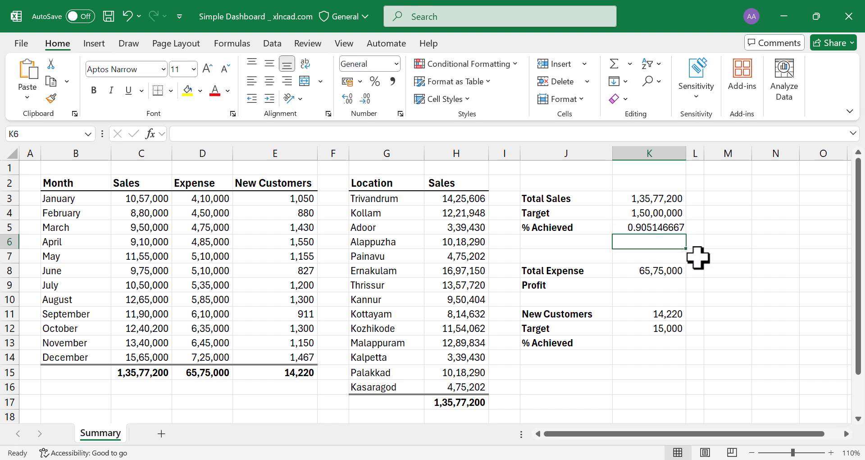
{"action": "left_click", "coordinate": [654, 229]}
{"action": "left_click", "coordinate": [374, 82]}
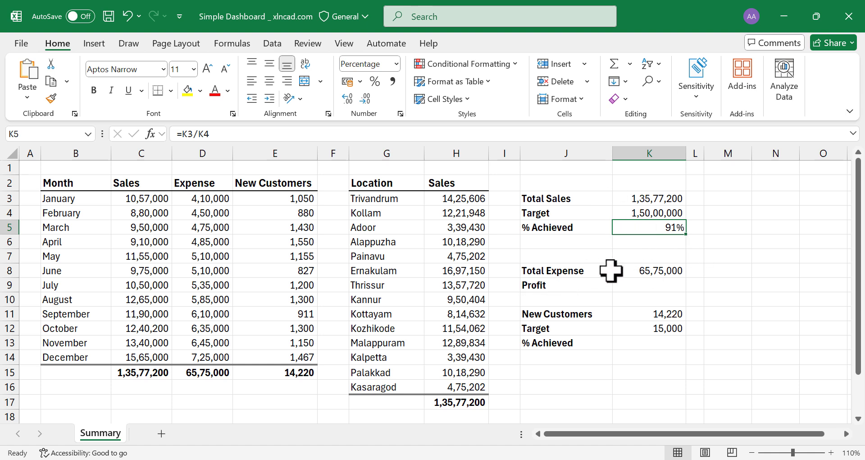
Calculate Profit in cell K9 as total sales minus total expense with =K3-K8.
{"action": "left_click", "coordinate": [638, 285]}
{"action": "type", "text": "="}
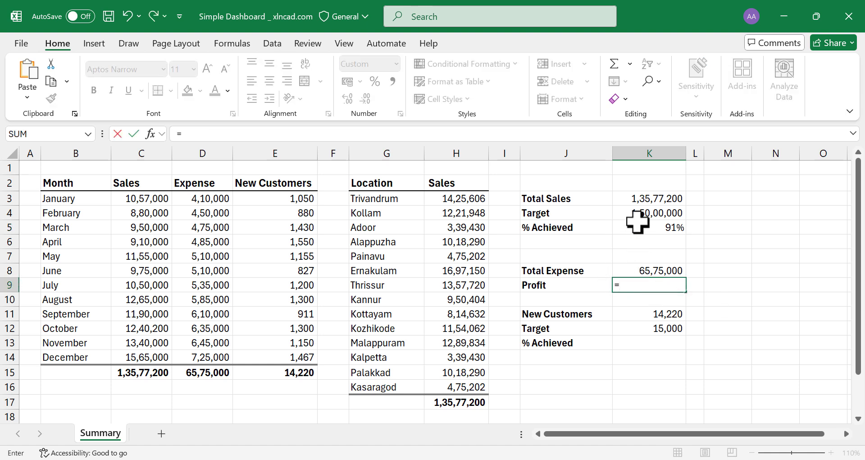
{"action": "left_click", "coordinate": [635, 198]}
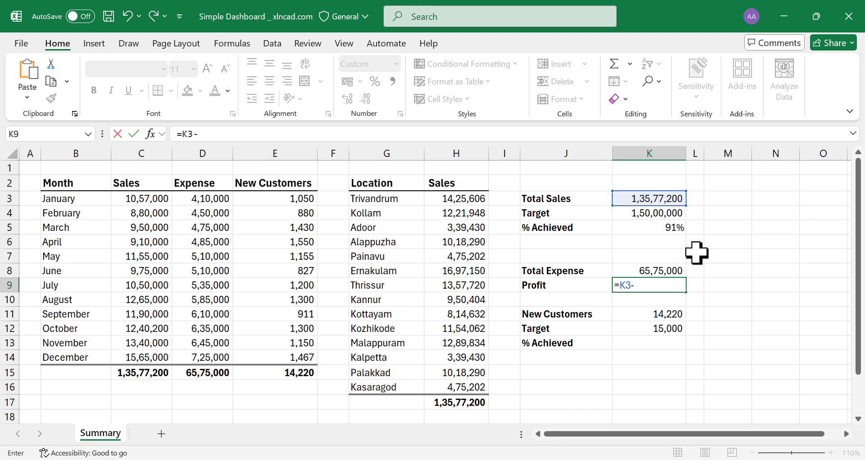
{"action": "left_click", "coordinate": [625, 269]}
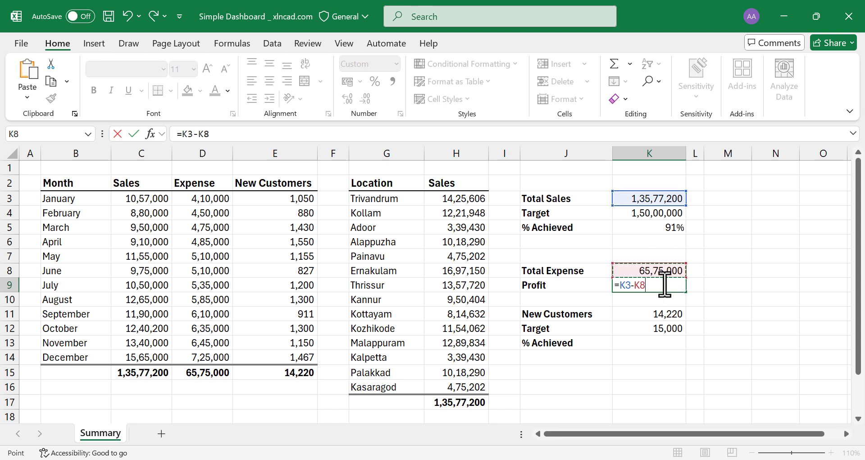
{"action": "key", "text": "Return"}
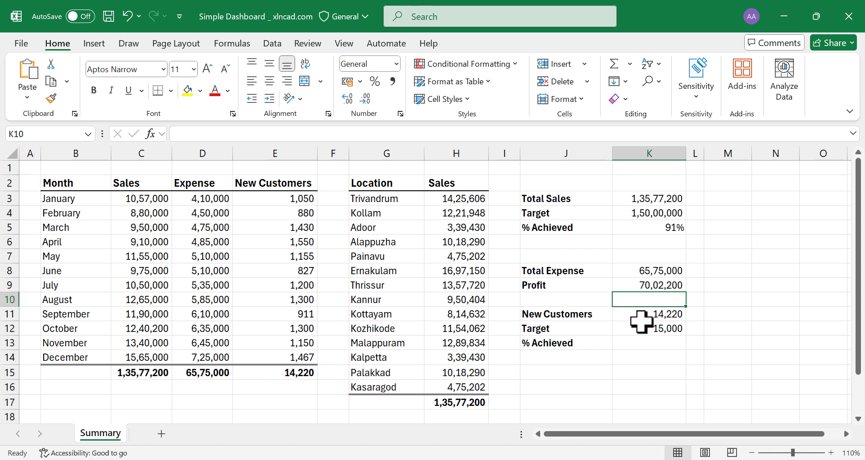
Calculate the new customers' % Achieved in cell K13 with =K11/K12 and format it as a percentage.
{"action": "left_click", "coordinate": [652, 343]}
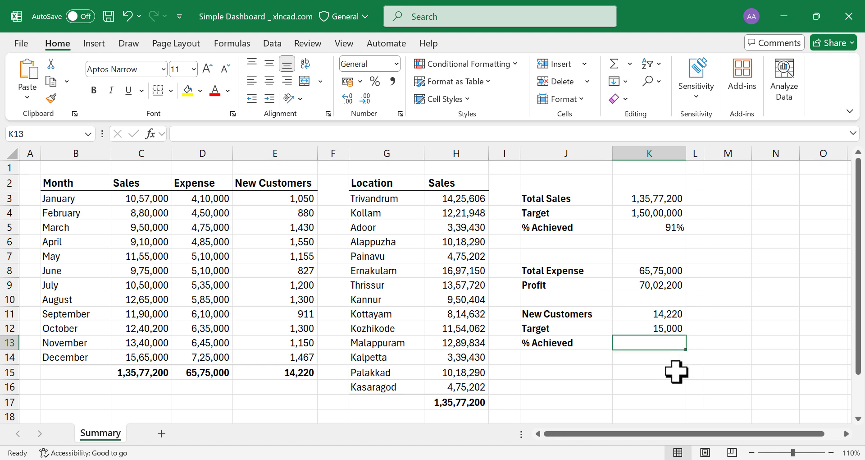
{"action": "type", "text": "="}
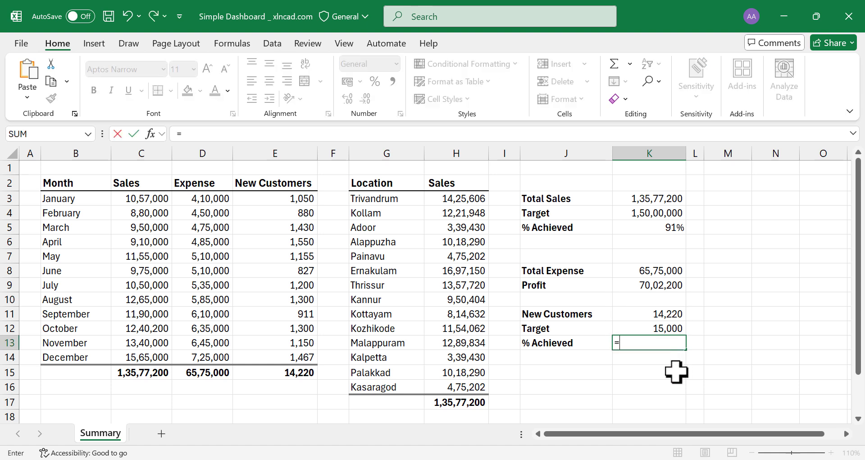
{"action": "left_click", "coordinate": [642, 314]}
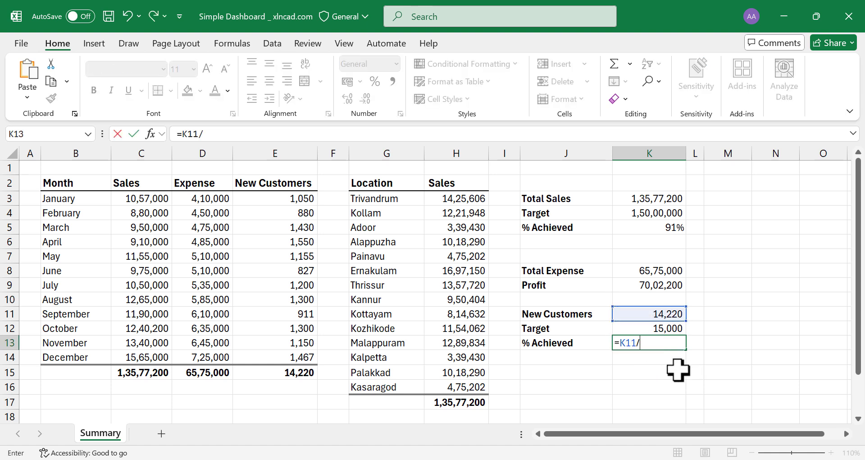
{"action": "type", "text": "/"}
{"action": "left_click", "coordinate": [644, 329]}
{"action": "key", "text": "Return"}
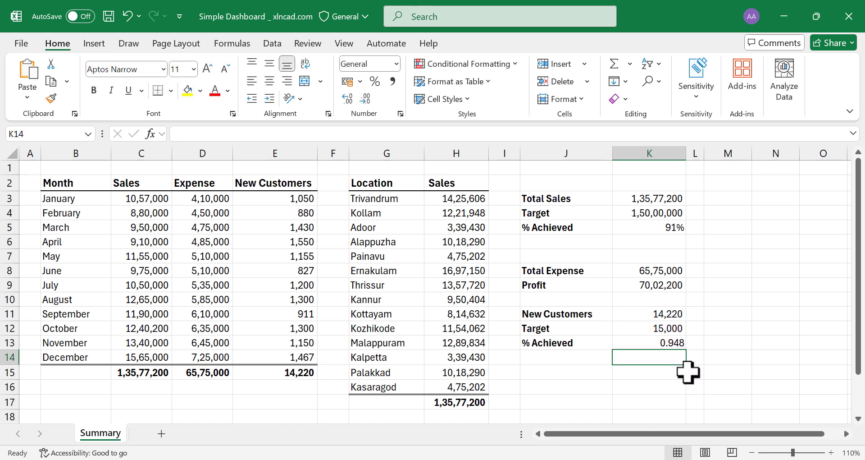
{"action": "left_click", "coordinate": [649, 343]}
{"action": "left_click", "coordinate": [375, 82]}
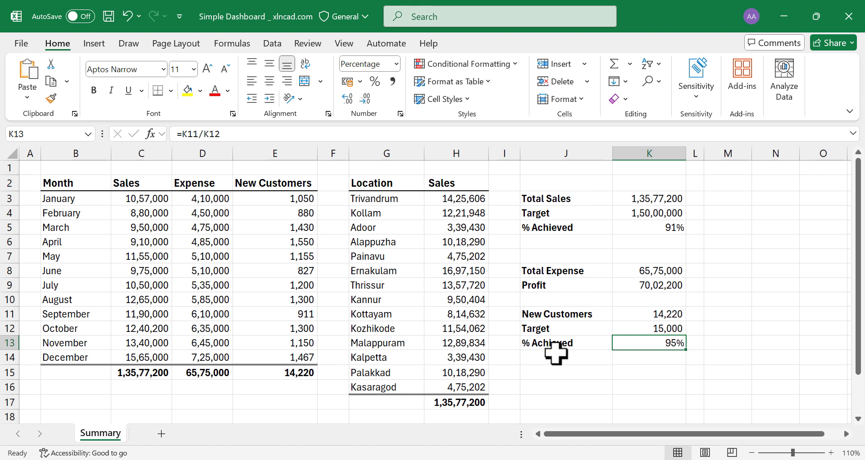
Add a new worksheet and draw a rounded rectangle about 1.75 cm high and 21.52 cm wide across columns B to N in rows 1–4.
{"action": "left_click", "coordinate": [161, 434]}
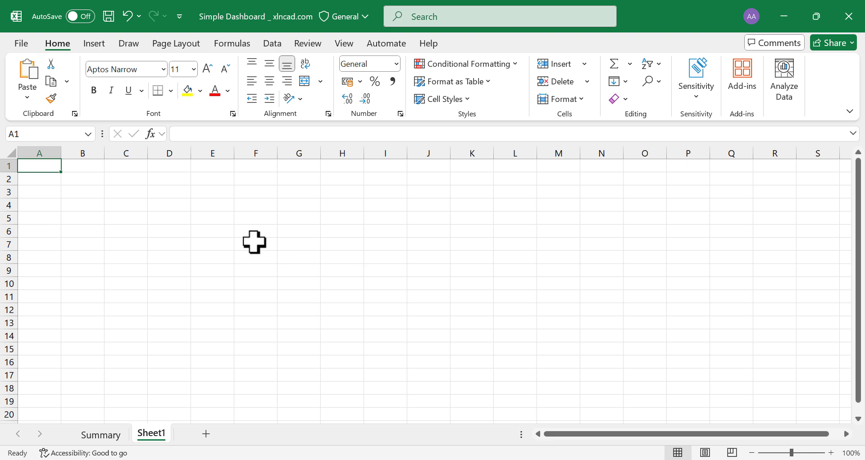
{"action": "left_click", "coordinate": [99, 45]}
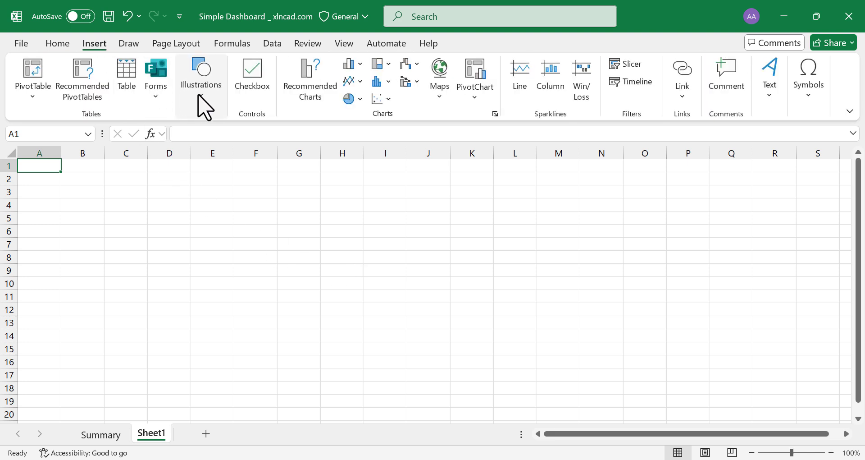
{"action": "left_click", "coordinate": [199, 95]}
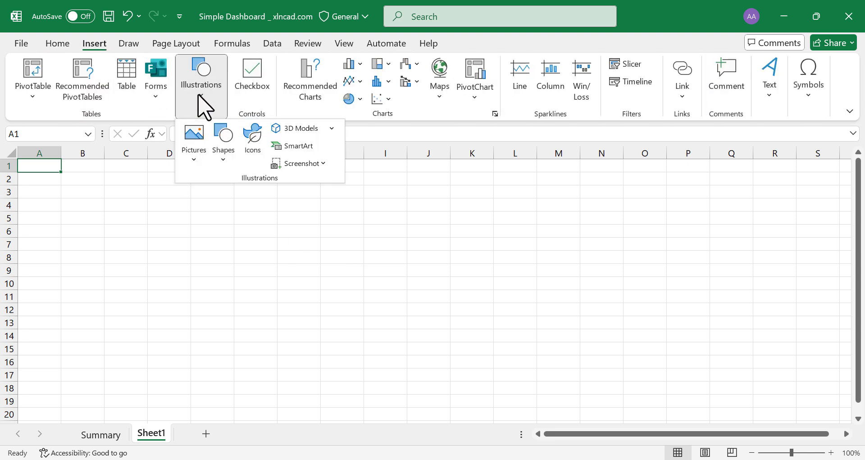
{"action": "left_click", "coordinate": [225, 160]}
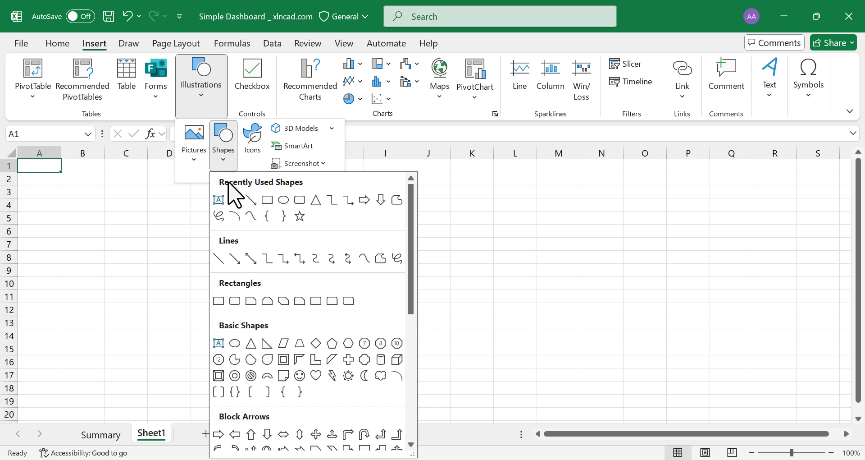
{"action": "left_click", "coordinate": [235, 300]}
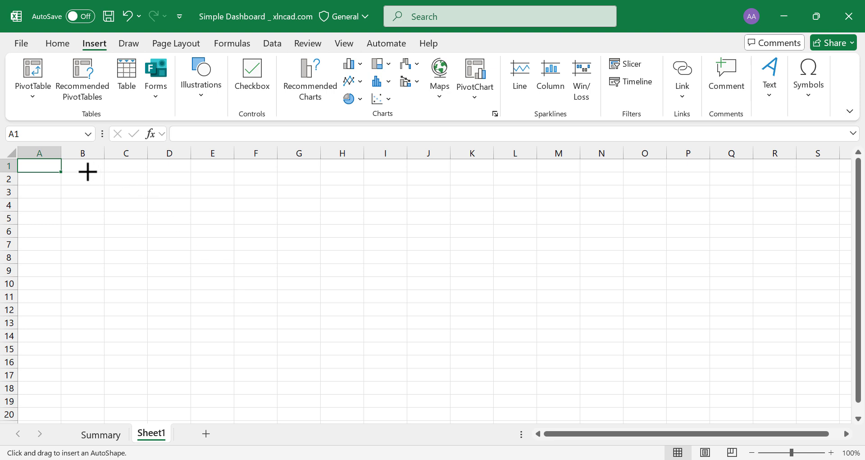
{"action": "mouse_move", "coordinate": [67, 163]}
{"action": "left_mouse_down"}
{"action": "mouse_move", "coordinate": [95, 196]}
{"action": "mouse_move", "coordinate": [123, 210]}
{"action": "mouse_move", "coordinate": [617, 208]}
{"action": "left_mouse_up"}
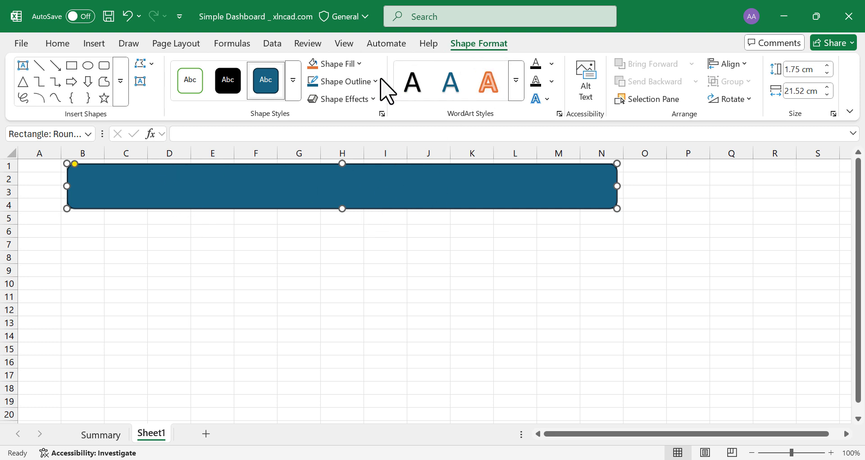
Give the rounded rectangle a white fill and a 1 pt outline, and reduce its corner rounding.
{"action": "left_click", "coordinate": [358, 66]}
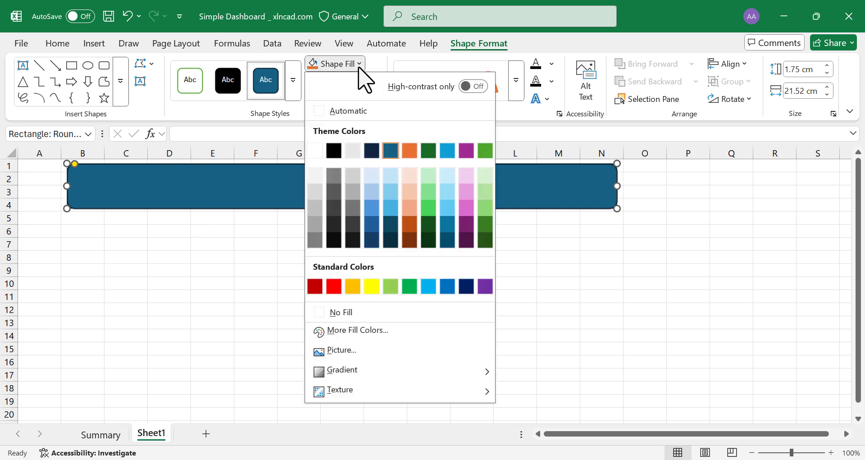
{"action": "left_click", "coordinate": [316, 150]}
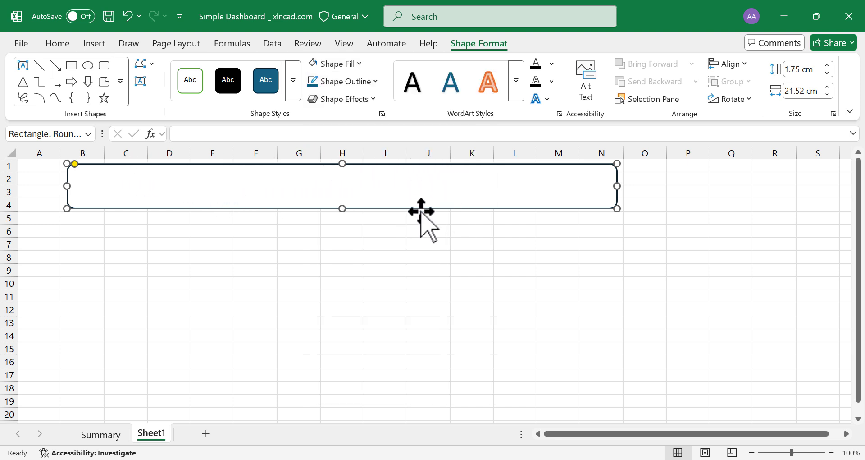
{"action": "left_click", "coordinate": [375, 84]}
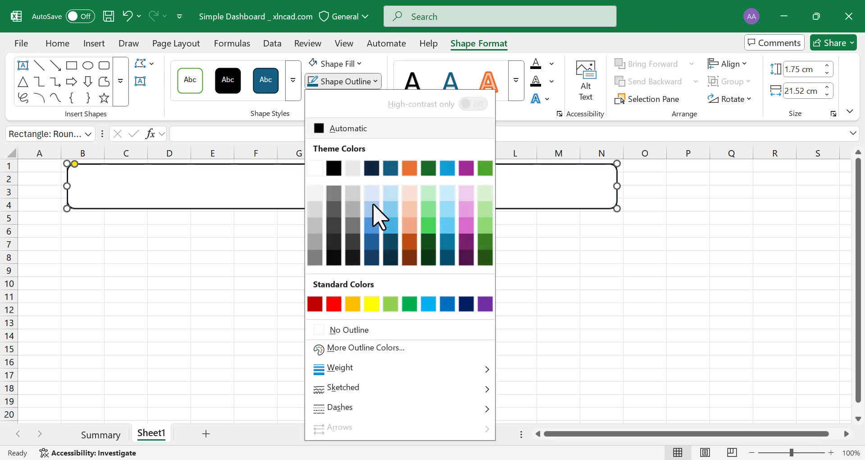
{"action": "mouse_move", "coordinate": [374, 366]}
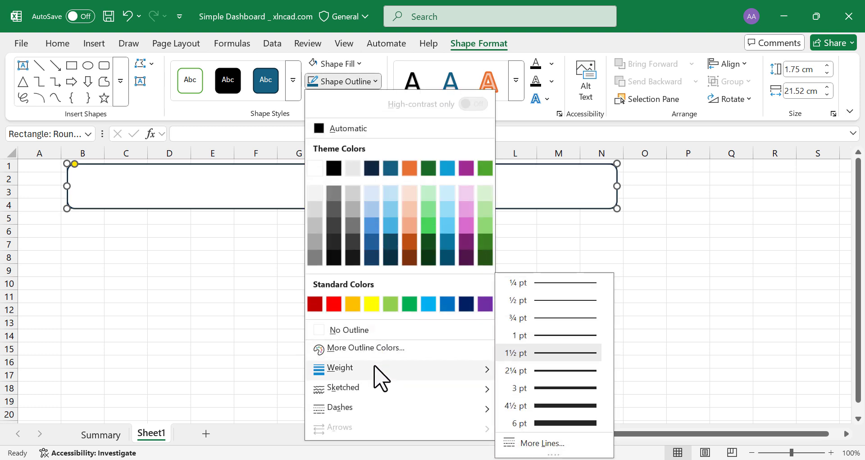
{"action": "left_click", "coordinate": [569, 338]}
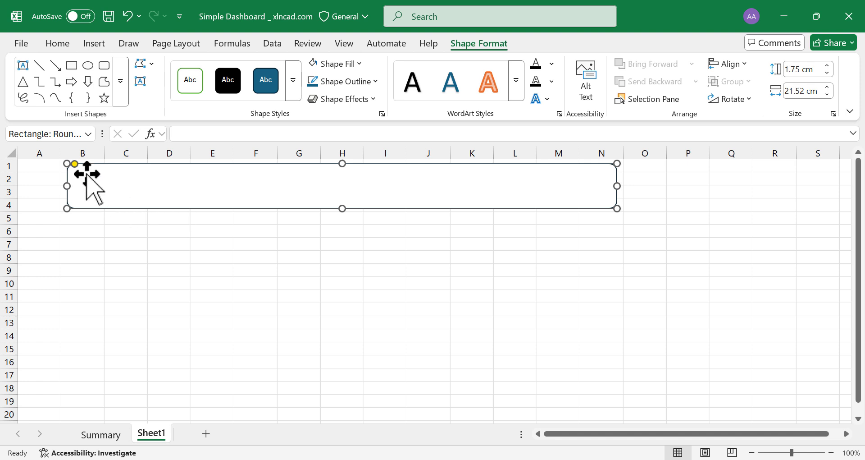
{"action": "left_click_drag", "start_coordinate": [74, 163], "coordinate": [70, 164]}
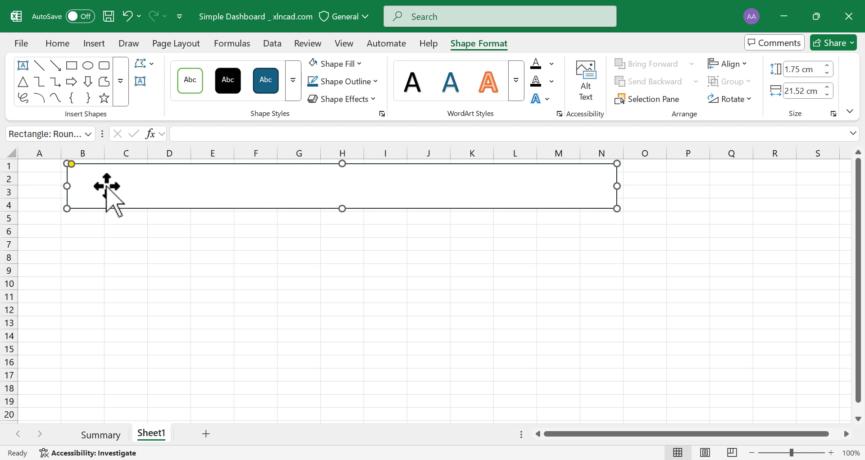
Enter the title "XL n CAD Inc. - Performance Report 2024" in the rectangle with dark blue text.
{"action": "left_click", "coordinate": [66, 44]}
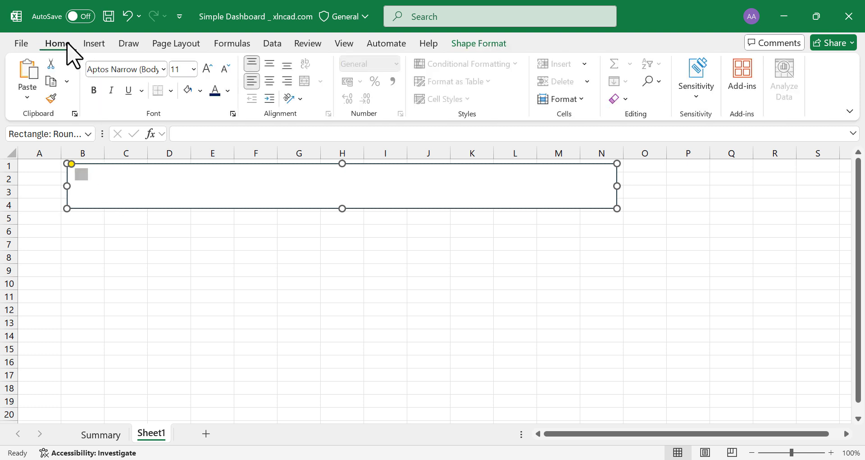
{"action": "left_click", "coordinate": [228, 91]}
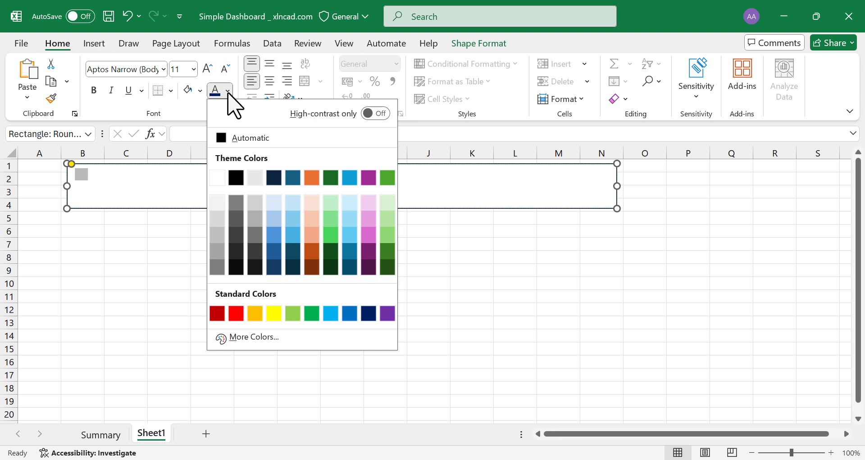
{"action": "left_click", "coordinate": [368, 312]}
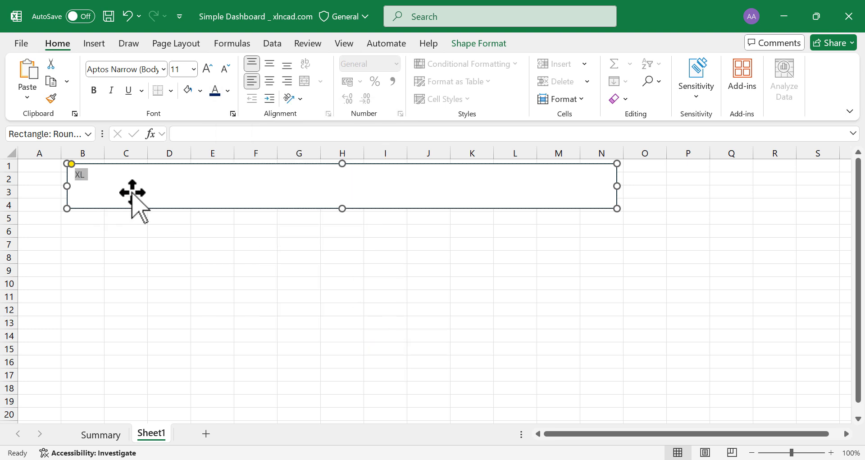
{"action": "left_click", "coordinate": [110, 172]}
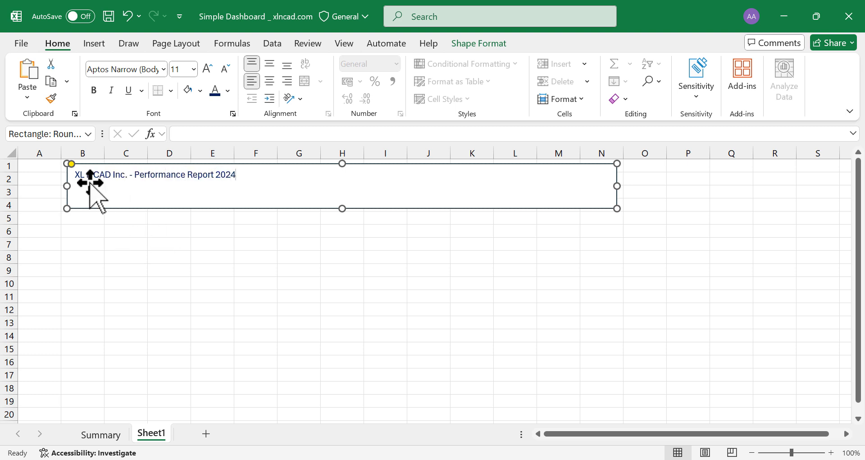
Format the whole banner title in bold at font size 20.
{"action": "left_click", "coordinate": [80, 173], "text": "shift"}
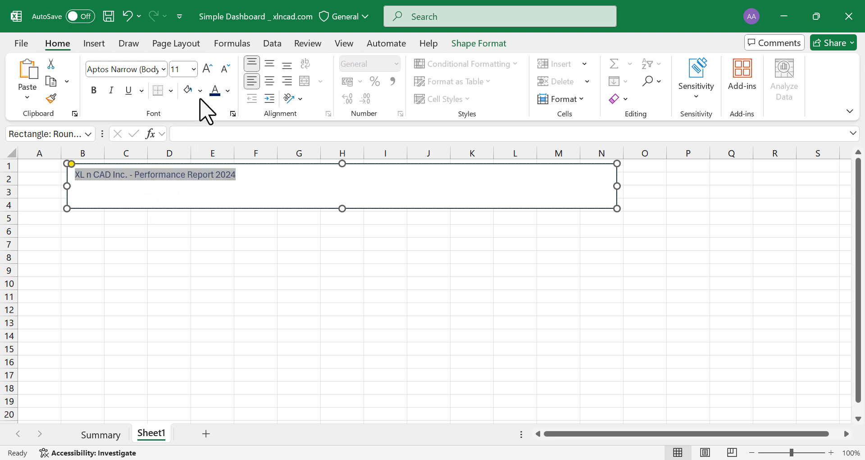
{"action": "left_click", "coordinate": [208, 68]}
{"action": "left_click", "coordinate": [207, 73]}
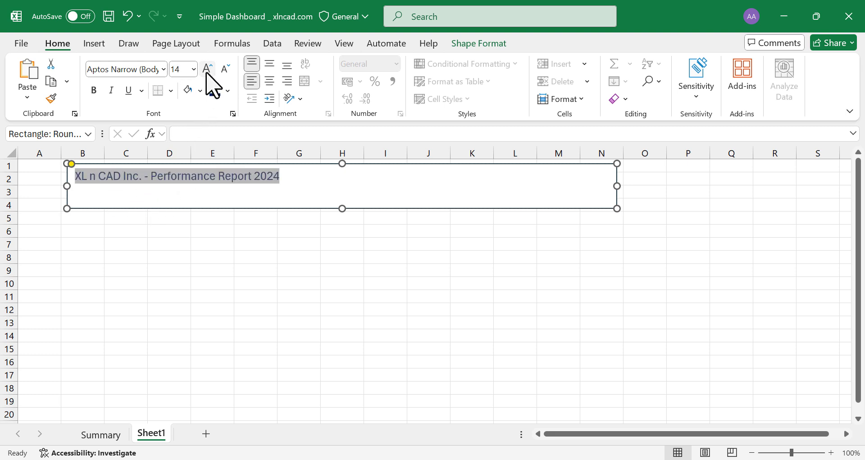
{"action": "left_click", "coordinate": [207, 73]}
{"action": "left_click", "coordinate": [207, 73]}
{"action": "left_click", "coordinate": [206, 73]}
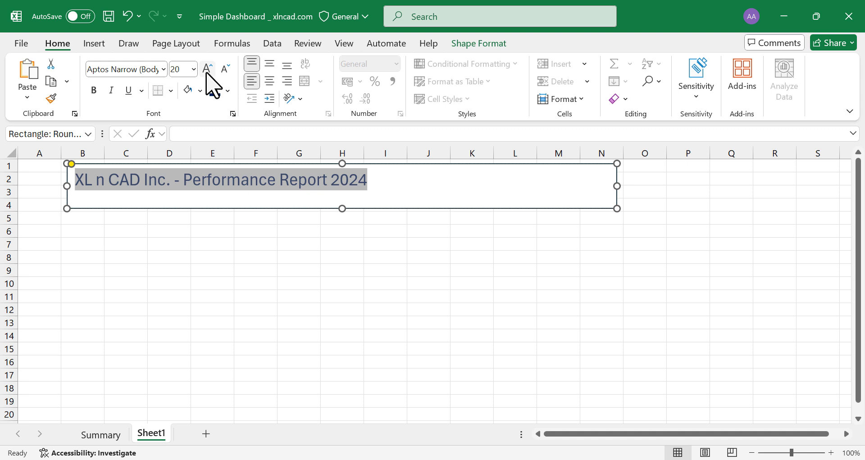
{"action": "left_click", "coordinate": [94, 91]}
{"action": "left_click", "coordinate": [235, 259]}
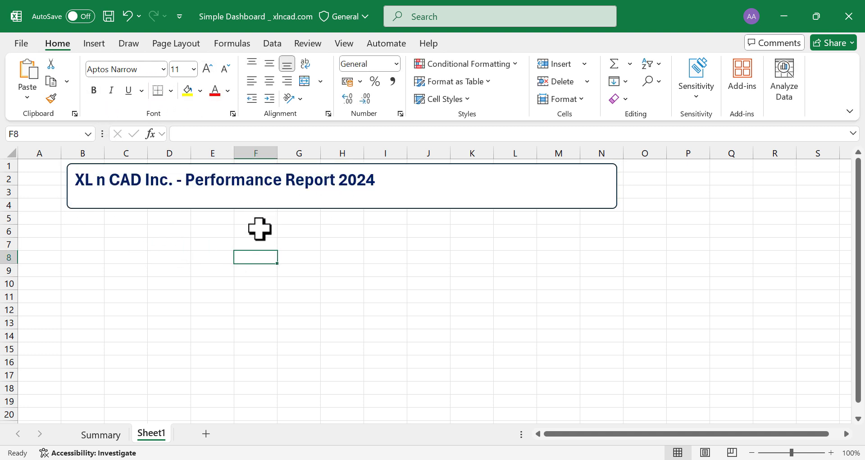
Duplicate the title banner directly below and resize the copy into a card spanning columns B to F and rows 5–10.
{"action": "left_click", "coordinate": [324, 209]}
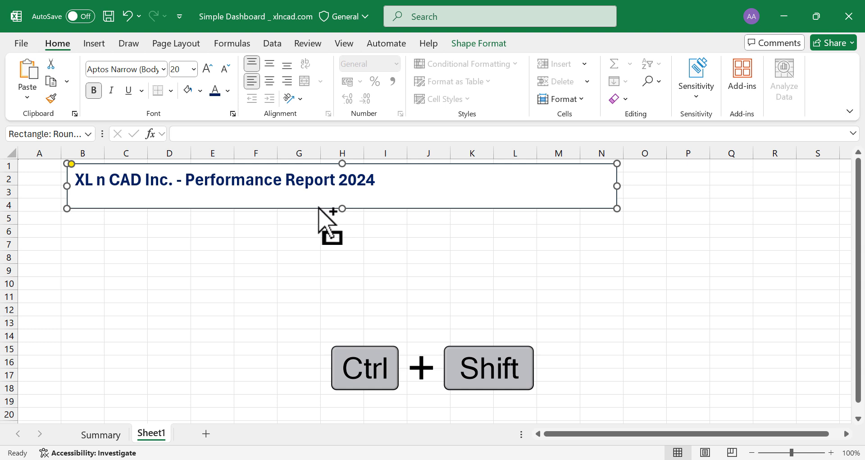
{"action": "left_click_drag", "start_coordinate": [319, 208], "coordinate": [313, 265]}
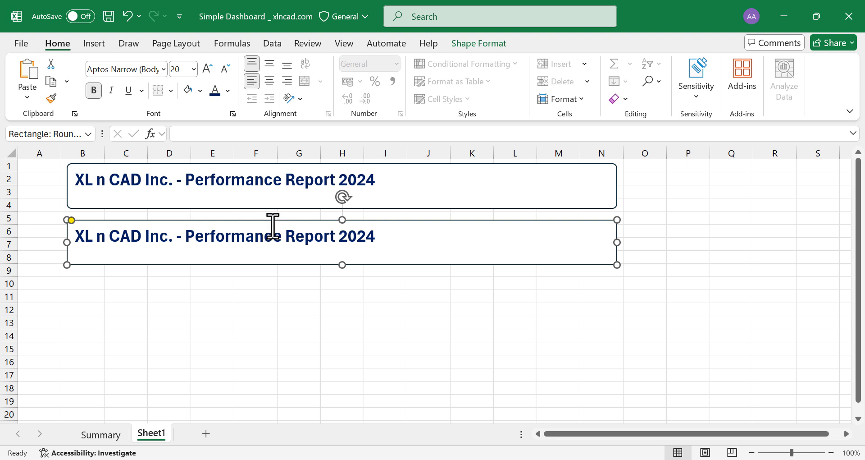
{"action": "left_click_drag", "start_coordinate": [275, 224], "coordinate": [273, 218]}
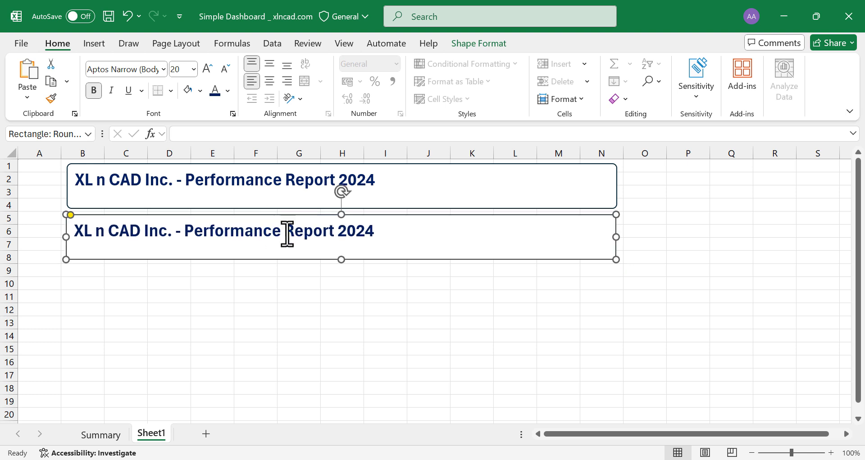
{"action": "left_click_drag", "start_coordinate": [341, 260], "coordinate": [337, 286]}
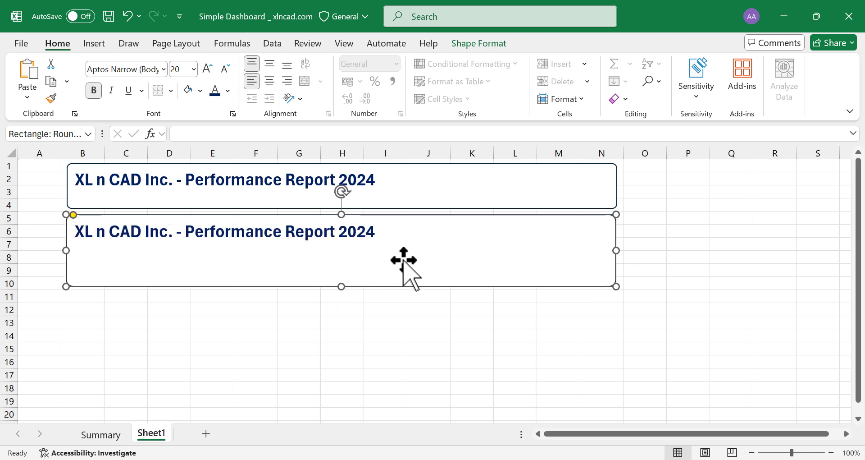
{"action": "left_click_drag", "start_coordinate": [616, 250], "coordinate": [271, 251]}
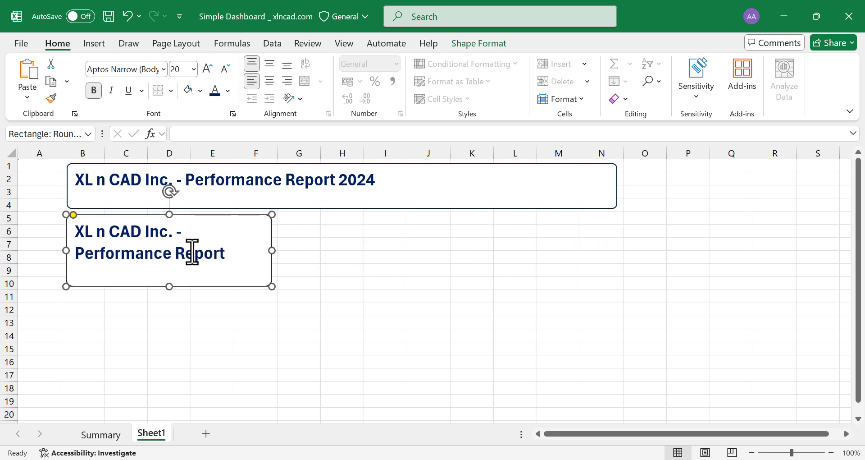
Replace the text in the card below the banner with "Sales".
{"action": "key", "text": "ctrl+a"}
{"action": "type", "text": "S"}
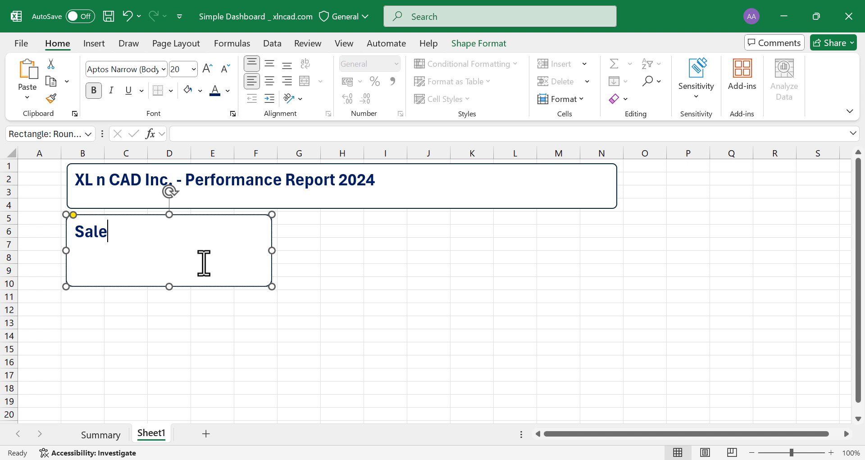
{"action": "left_click", "coordinate": [288, 334]}
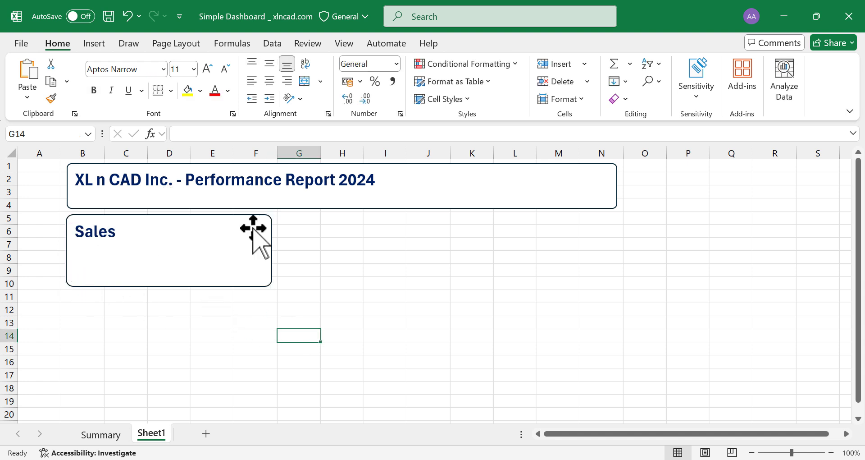
Place two copies of the Sales card beside it in the same row and narrow the third card to end level with the banner.
{"action": "left_click", "coordinate": [239, 285]}
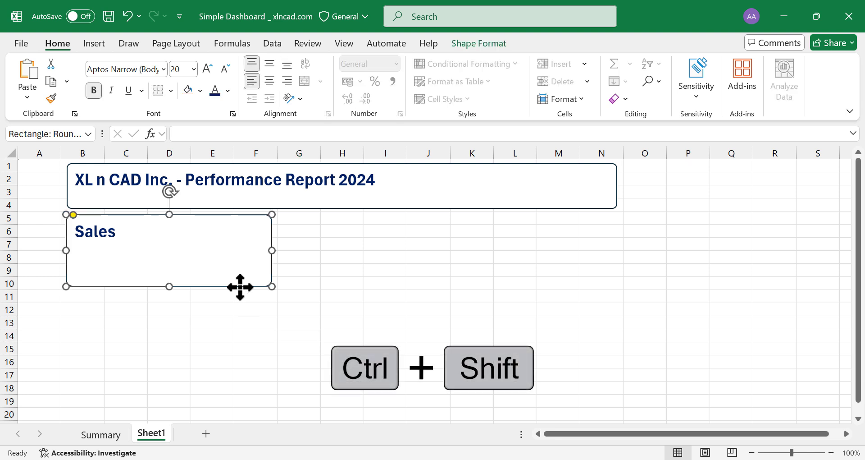
{"action": "left_click_drag", "start_coordinate": [240, 285], "coordinate": [661, 297]}
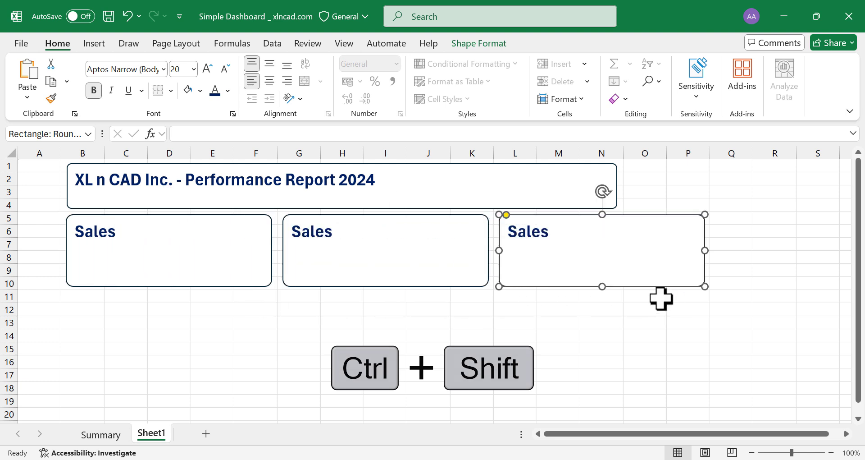
{"action": "left_click_drag", "start_coordinate": [706, 251], "coordinate": [614, 254]}
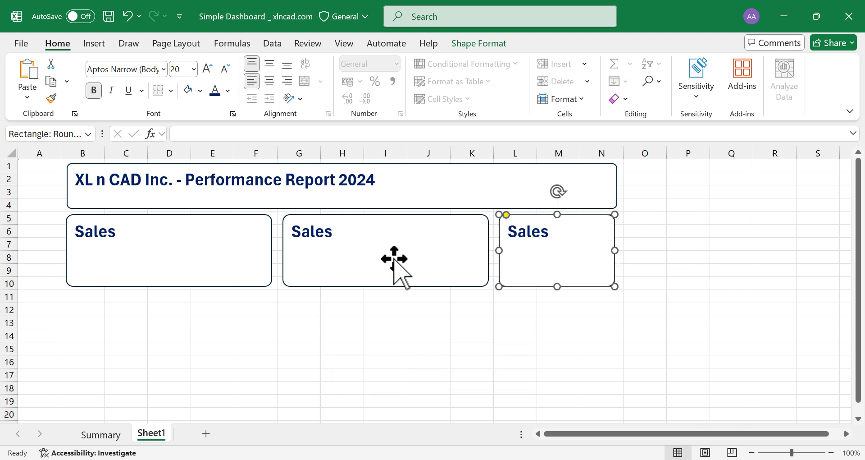
Retitle the middle card "New Customers" and the narrow third card "Expense".
{"action": "double_click", "coordinate": [316, 234]}
{"action": "type", "text": "New"}
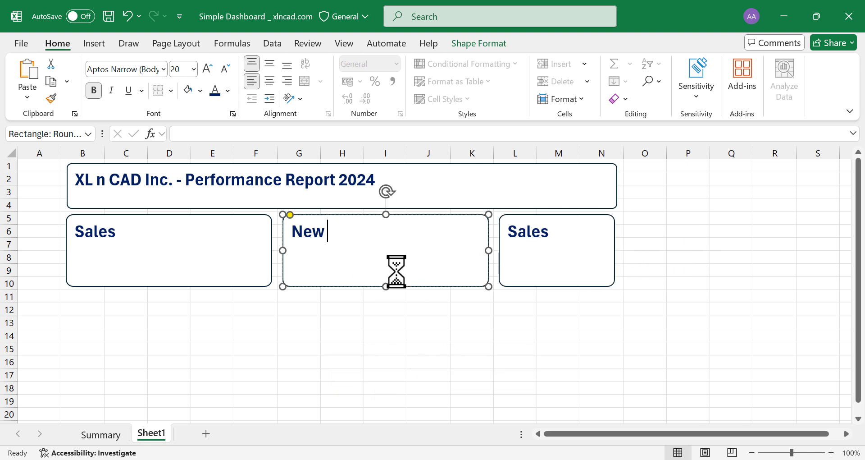
{"action": "type", "text": " Customers"}
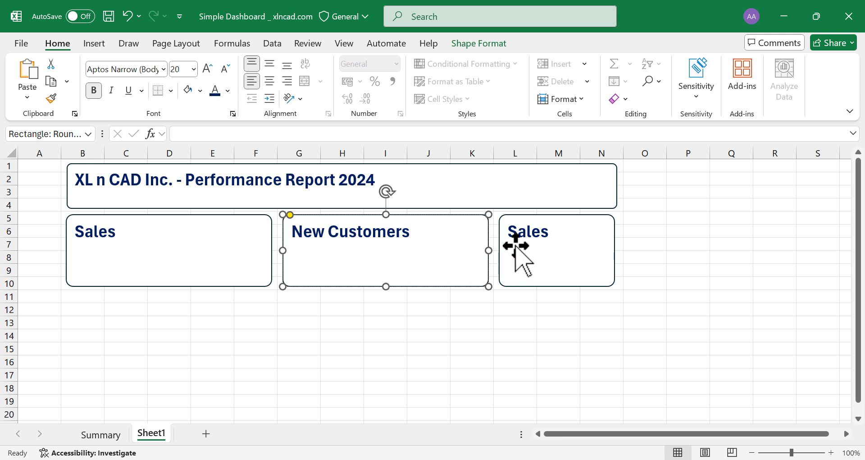
{"action": "left_click", "coordinate": [533, 231]}
{"action": "double_click", "coordinate": [529, 231]}
{"action": "type", "text": "Expense"}
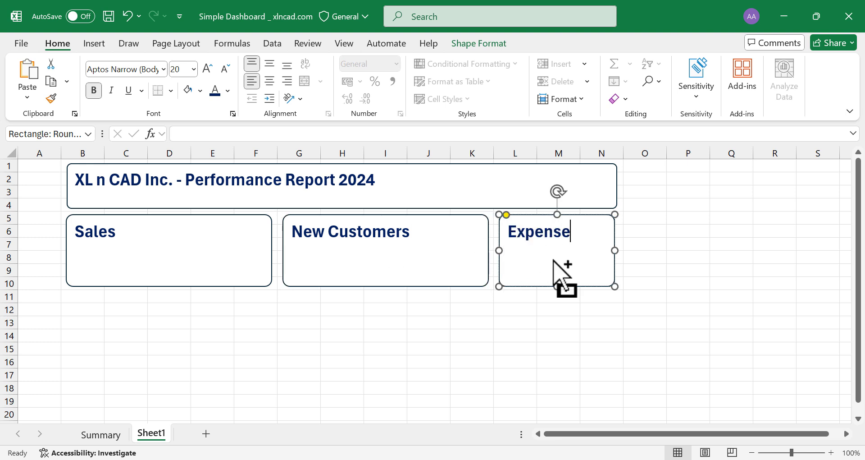
{"action": "left_click", "coordinate": [425, 333]}
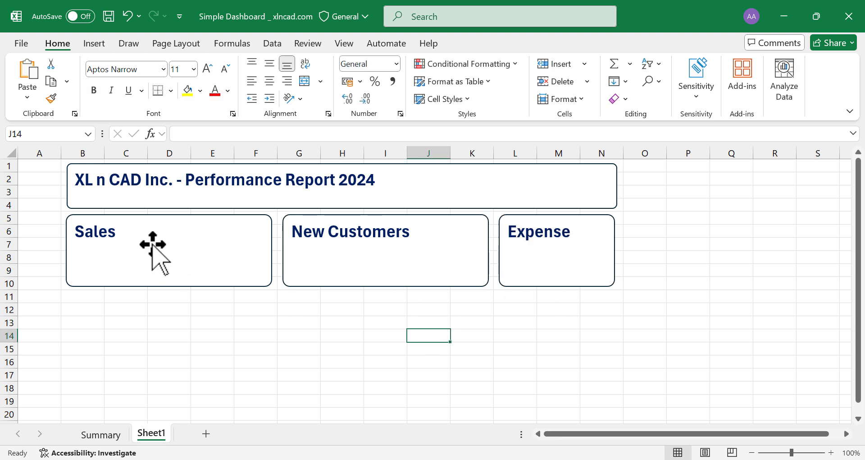
Duplicate the title banner below the three cards and enlarge the copy to fill rows 11–20.
{"action": "left_click", "coordinate": [290, 205]}
{"action": "left_click_drag", "start_coordinate": [290, 205], "coordinate": [335, 402]}
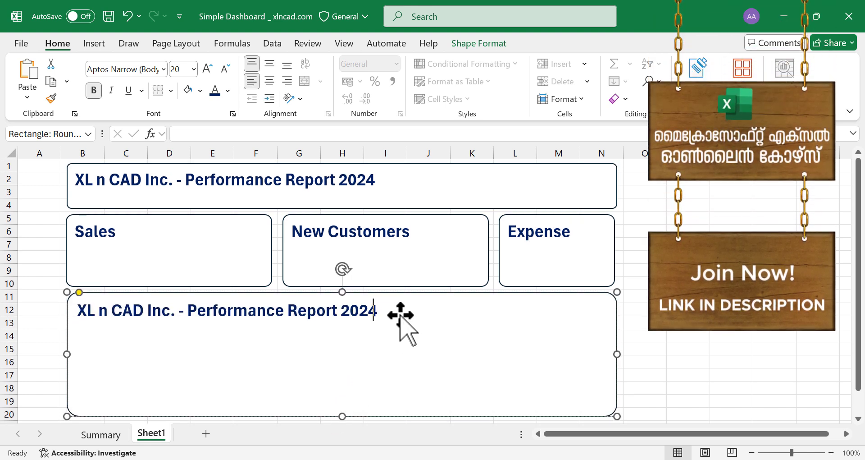
Clear the title text from the large panel below the three cards and reduce its corner rounding.
{"action": "left_click", "coordinate": [376, 309]}
{"action": "key", "text": "ctrl+a"}
{"action": "key", "text": "Delete"}
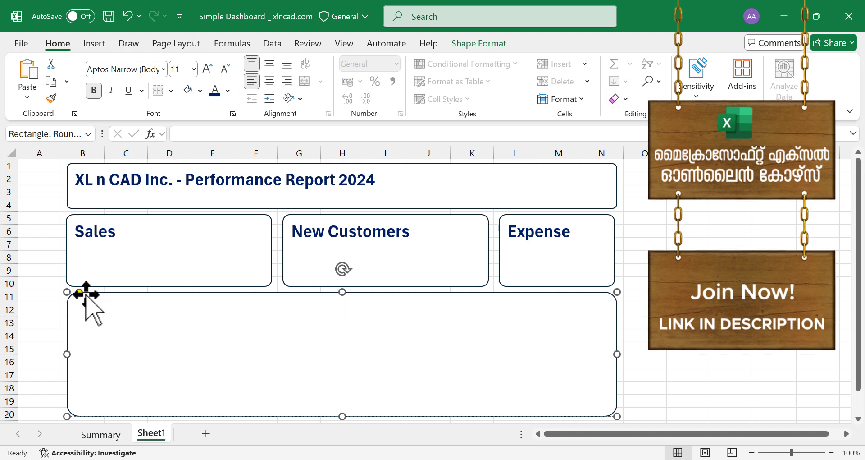
{"action": "left_click_drag", "start_coordinate": [78, 292], "coordinate": [72, 296]}
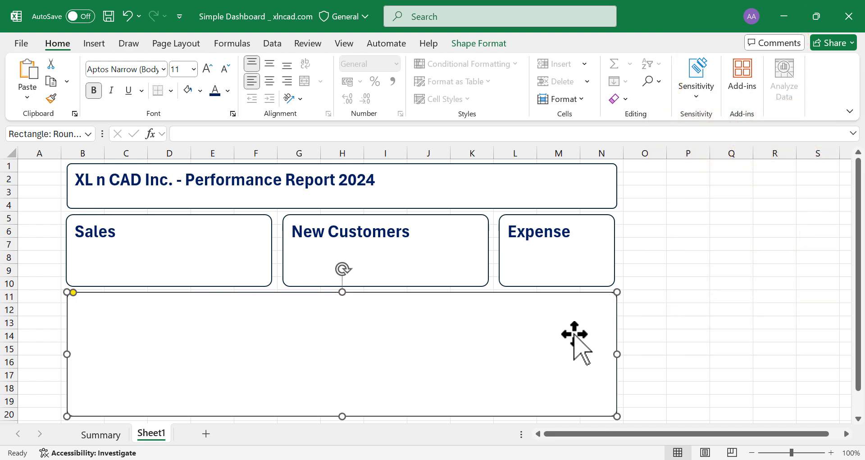
{"action": "left_click", "coordinate": [654, 322]}
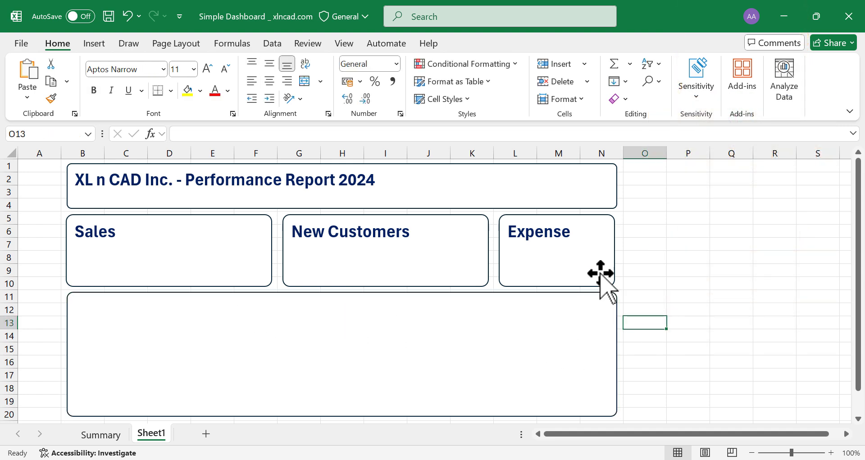
Duplicate the Expense card beside the existing layout and resize the copy to span columns O–S and rows 1–20.
{"action": "left_click", "coordinate": [615, 248]}
{"action": "left_click_drag", "start_coordinate": [614, 247], "coordinate": [750, 272]}
{"action": "left_click_drag", "start_coordinate": [688, 214], "coordinate": [676, 161]}
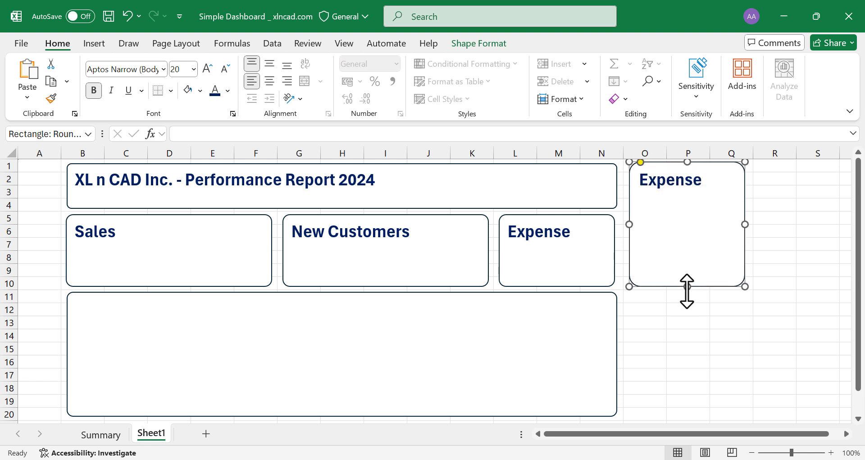
{"action": "left_click_drag", "start_coordinate": [687, 288], "coordinate": [671, 417]}
{"action": "left_click_drag", "start_coordinate": [744, 289], "coordinate": [835, 297]}
Reduce the corner rounding of the tall panel in columns O–S and delete its text.
{"action": "mouse_move", "coordinate": [647, 166]}
{"action": "left_mouse_down"}
{"action": "mouse_move", "coordinate": [640, 173]}
{"action": "mouse_move", "coordinate": [638, 166]}
{"action": "left_mouse_up"}
{"action": "key", "text": "ctrl+a"}
{"action": "key", "text": "Delete"}
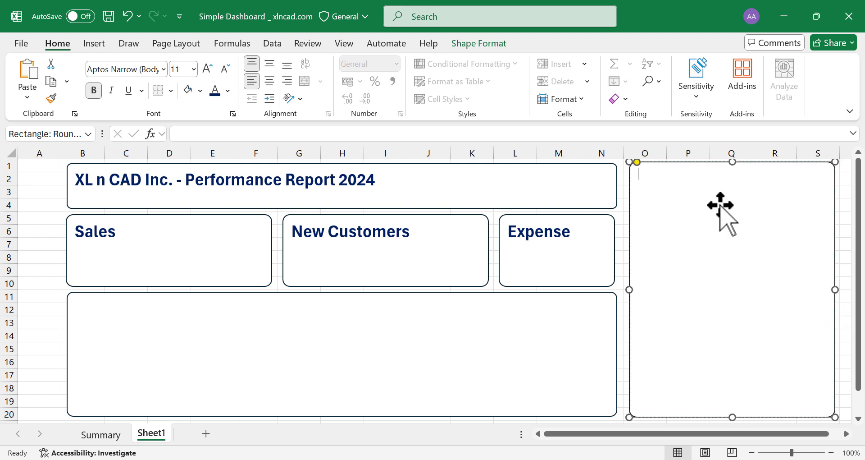
{"action": "left_click", "coordinate": [36, 167]}
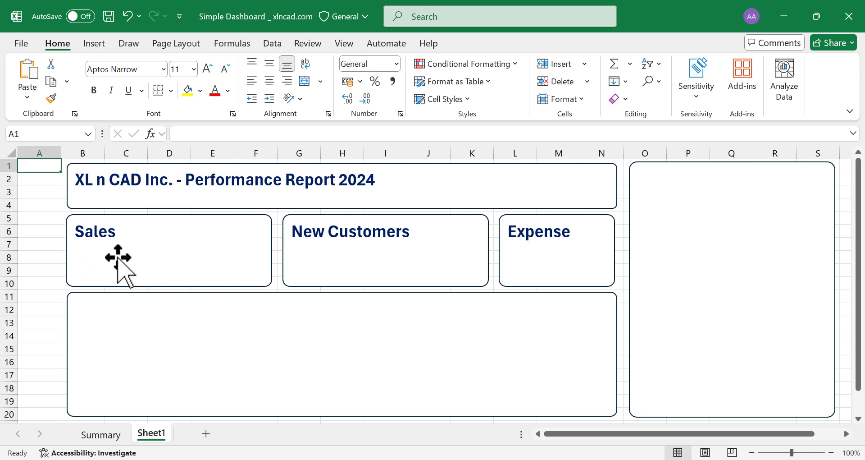
Insert a text box under the Sales title and link it to the total sales with =Summary!K3.
{"action": "left_click", "coordinate": [95, 44]}
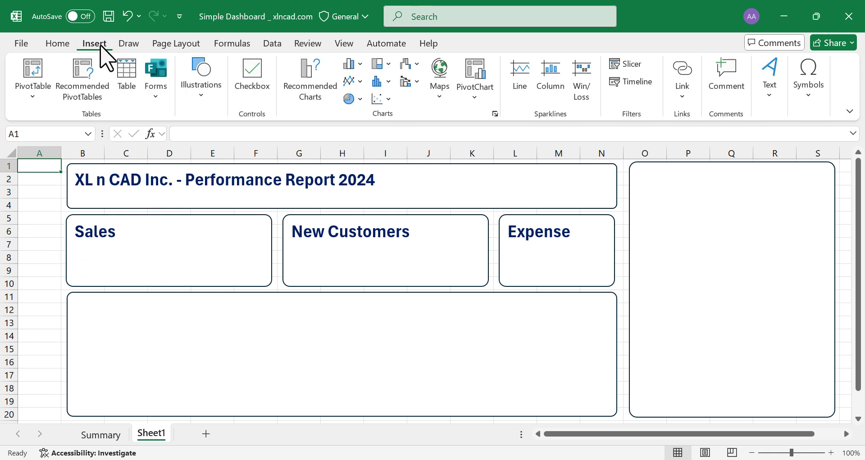
{"action": "left_click", "coordinate": [768, 93]}
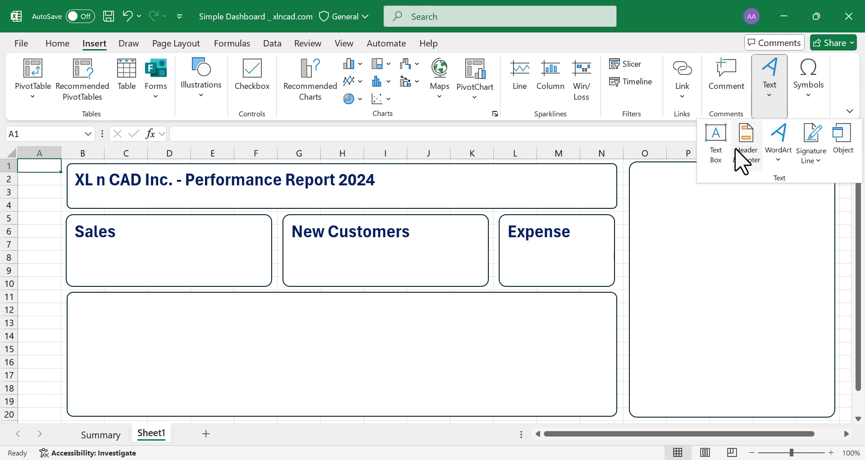
{"action": "left_click", "coordinate": [716, 162]}
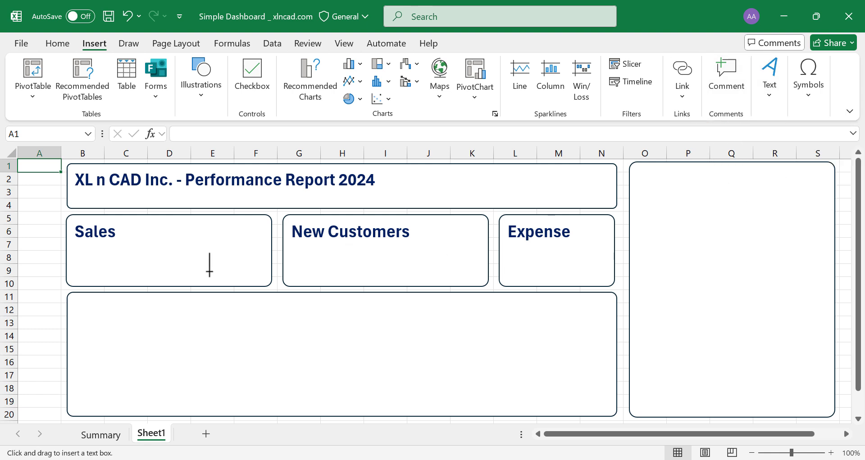
{"action": "left_click_drag", "start_coordinate": [81, 259], "coordinate": [181, 295]}
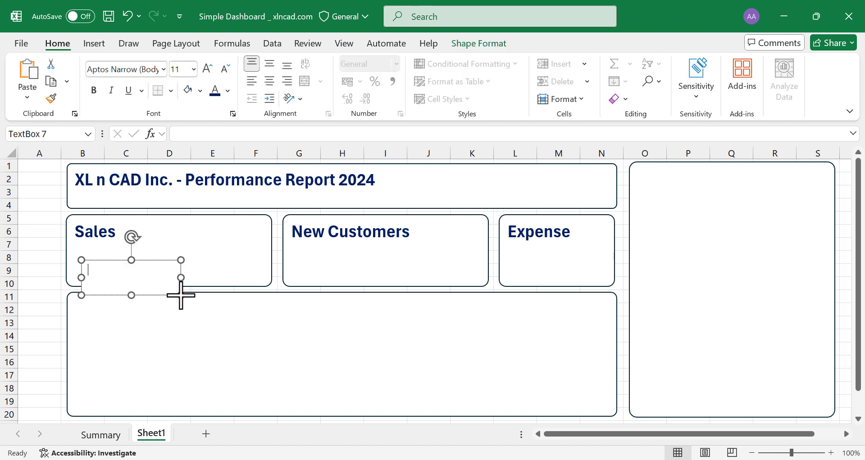
{"action": "left_click", "coordinate": [203, 136]}
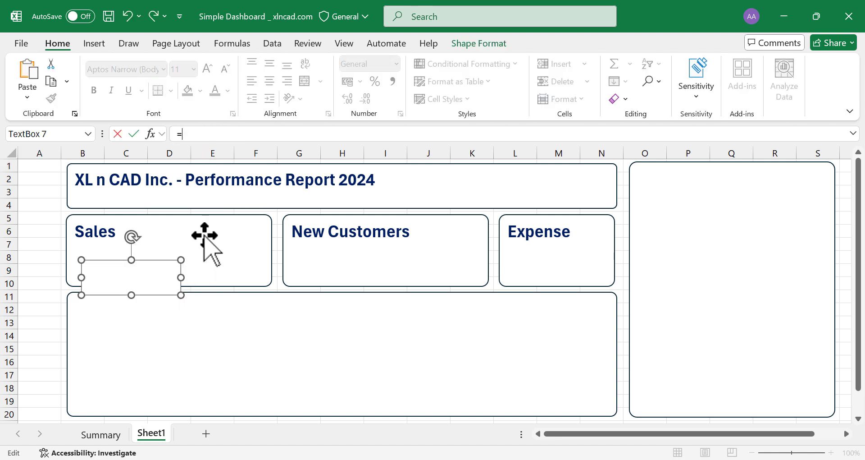
{"action": "left_click", "coordinate": [101, 434]}
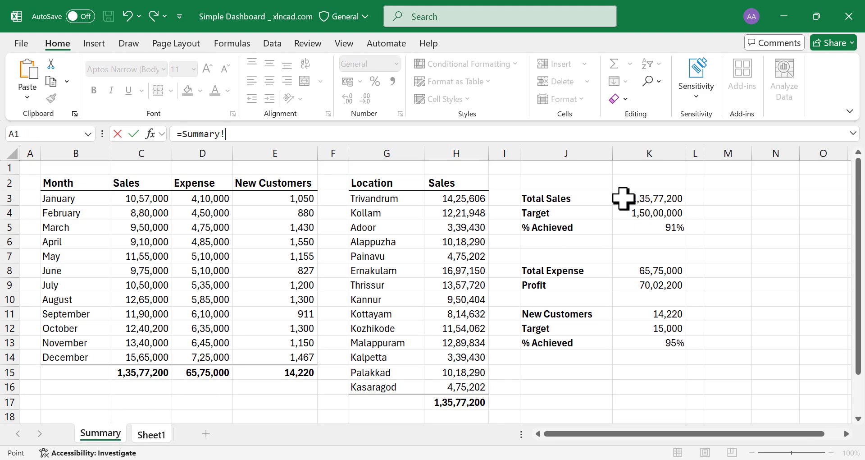
{"action": "key", "text": "Return"}
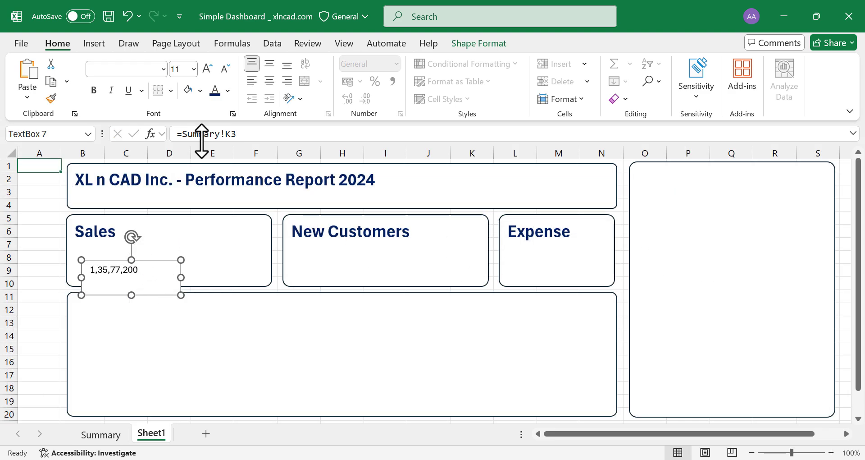
Format the linked Sales figure as bold, 24-point, dark orange text and widen and move its box to fit inside the card.
{"action": "left_click", "coordinate": [207, 69]}
{"action": "left_click", "coordinate": [207, 69]}
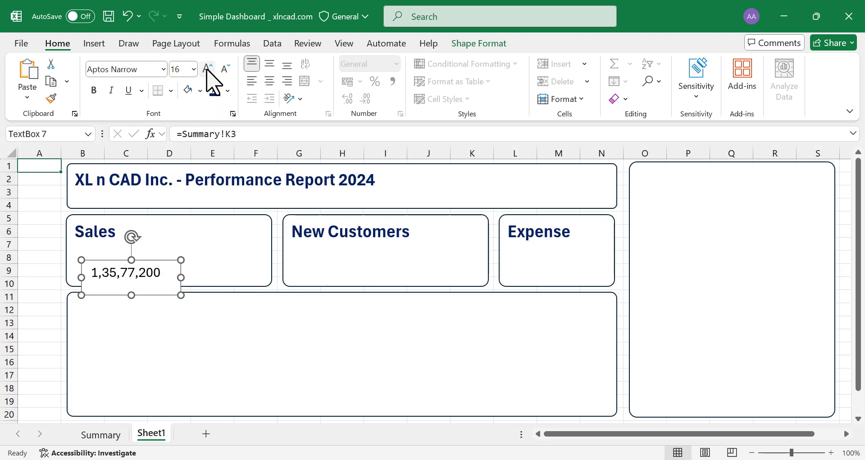
{"action": "left_click", "coordinate": [206, 69]}
{"action": "left_click", "coordinate": [207, 69]}
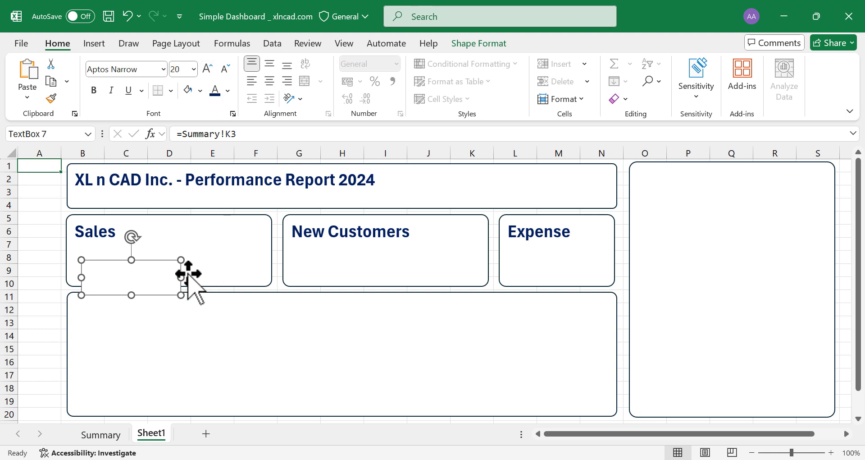
{"action": "left_click_drag", "start_coordinate": [181, 277], "coordinate": [166, 244]}
{"action": "left_click", "coordinate": [93, 90]}
{"action": "left_click_drag", "start_coordinate": [207, 262], "coordinate": [198, 262]}
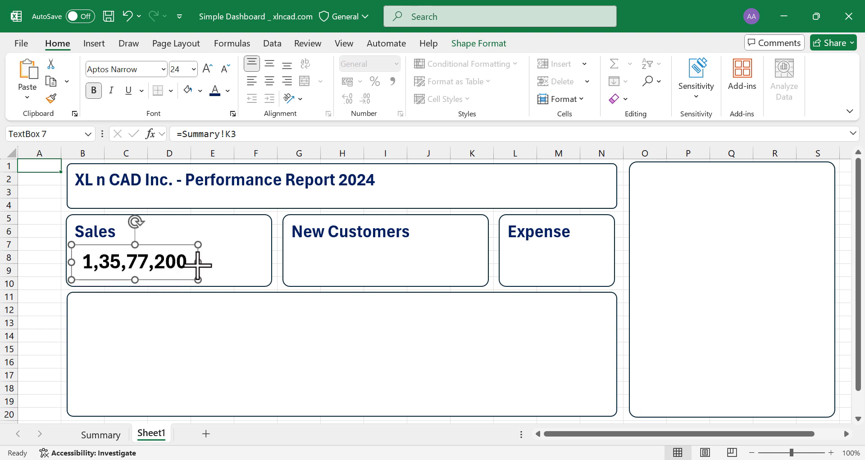
{"action": "left_click", "coordinate": [228, 93]}
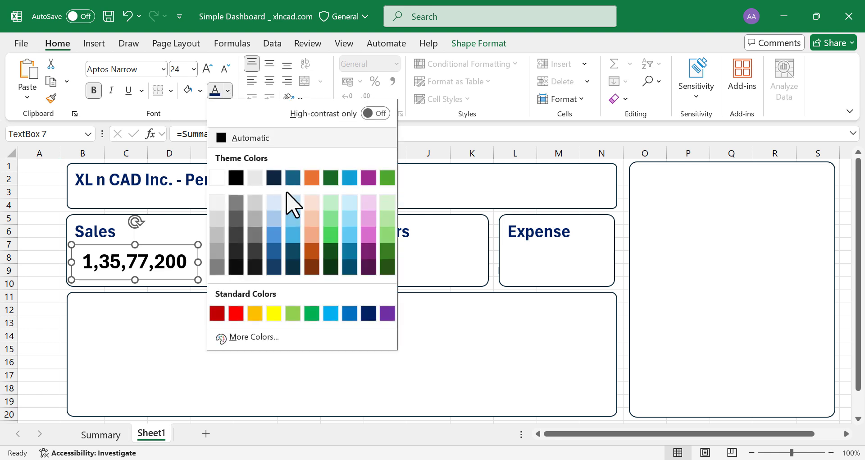
{"action": "left_click", "coordinate": [312, 251]}
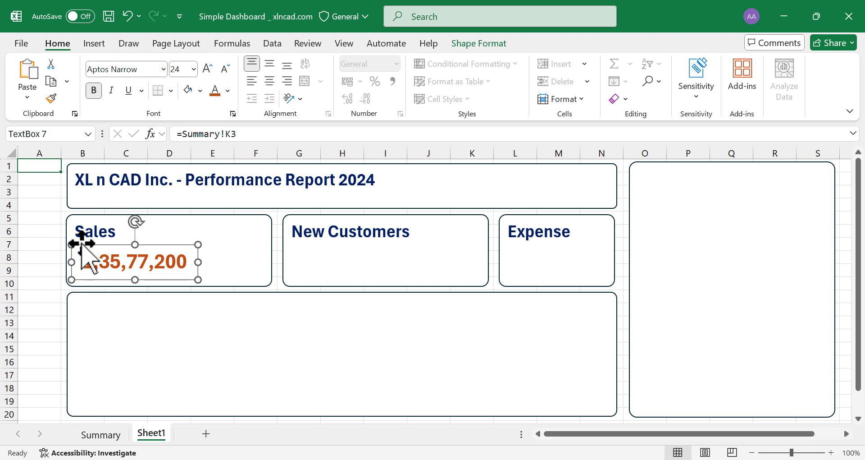
Remove the fill and outline from the Sales figure's text box and align it with the Sales title.
{"action": "left_click", "coordinate": [467, 43]}
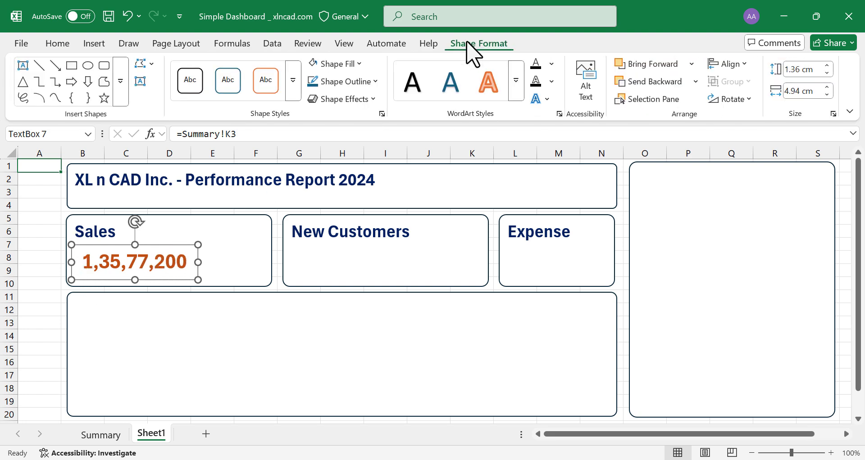
{"action": "left_click", "coordinate": [337, 64]}
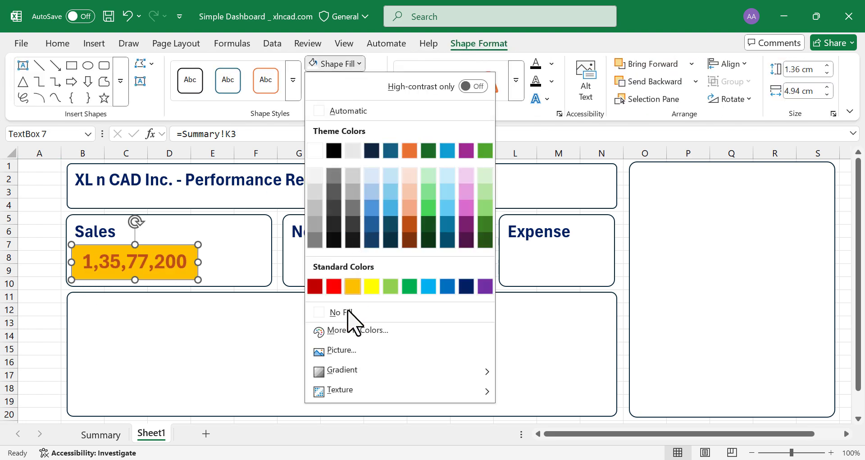
{"action": "left_click", "coordinate": [349, 315]}
{"action": "left_click", "coordinate": [369, 84]}
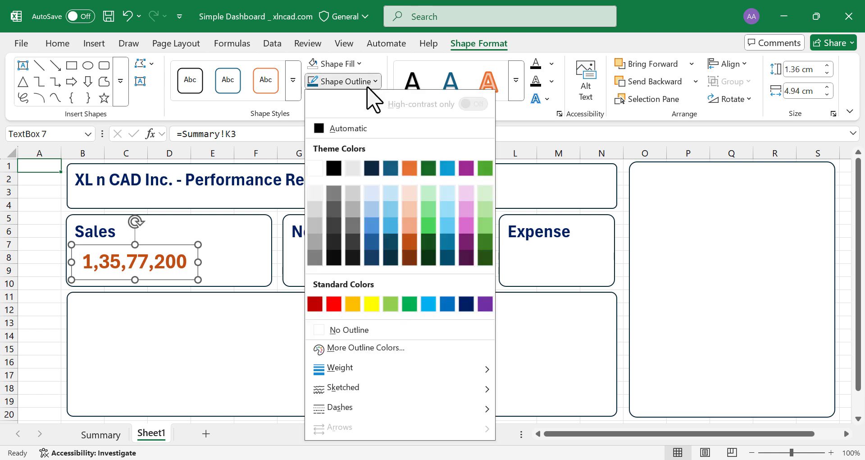
{"action": "left_click", "coordinate": [357, 330]}
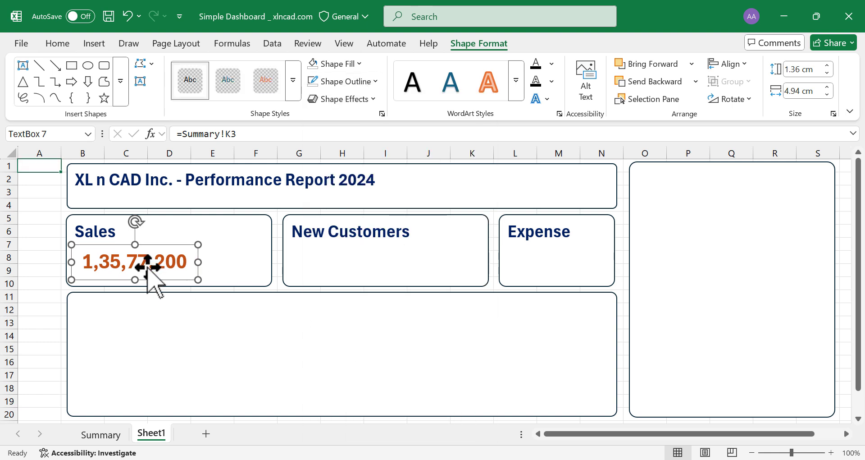
{"action": "left_click_drag", "start_coordinate": [167, 246], "coordinate": [159, 248]}
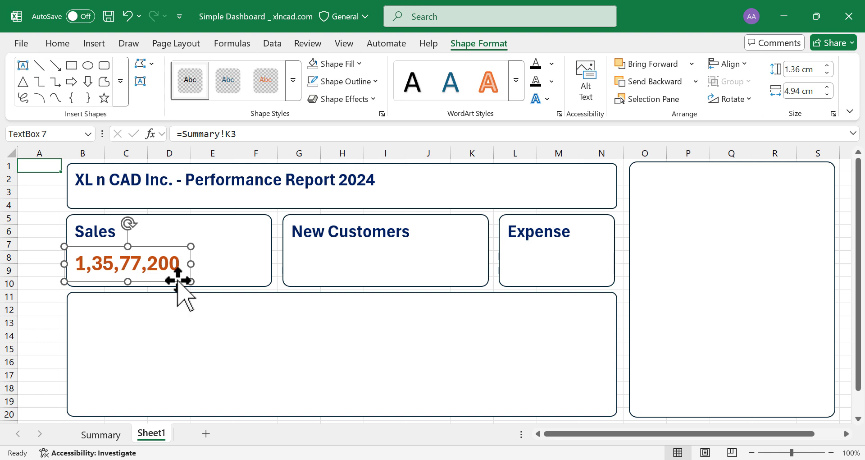
Copy the Sales figure's text box into the New Customers and Expense cards, and link the New Customers copy to =Summary!K11.
{"action": "left_click_drag", "start_coordinate": [178, 280], "coordinate": [602, 279]}
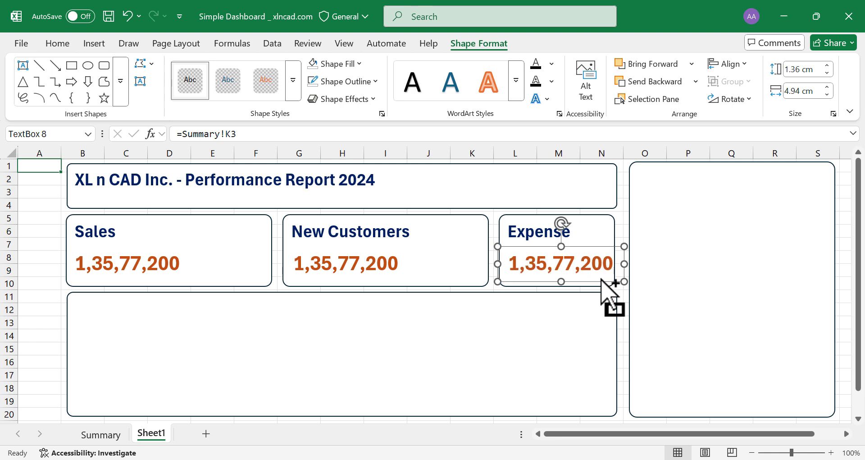
{"action": "left_click", "coordinate": [363, 267]}
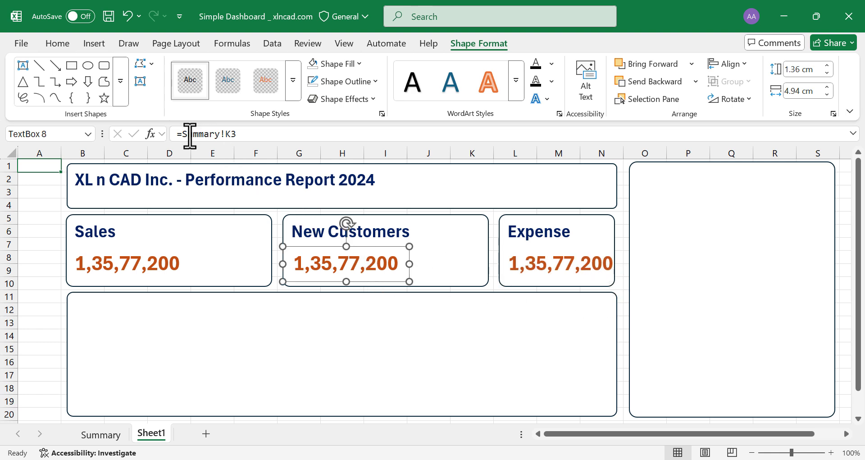
{"action": "left_click_drag", "start_coordinate": [182, 134], "coordinate": [249, 137]}
{"action": "key", "text": "BackSpace"}
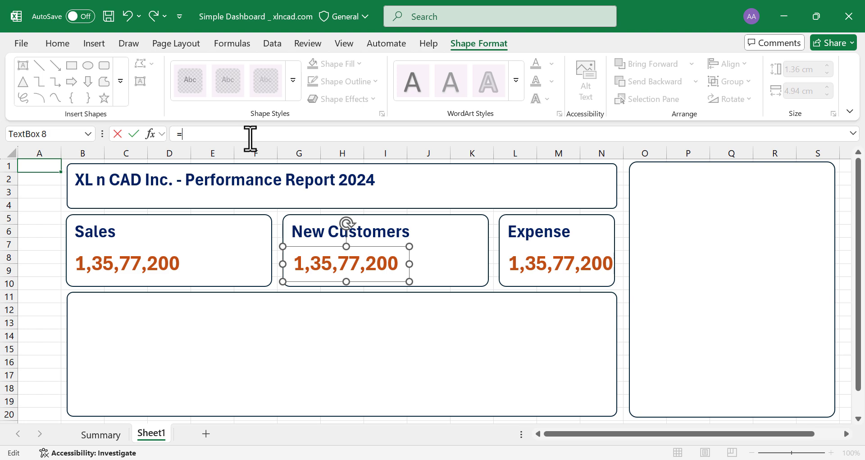
{"action": "left_click", "coordinate": [108, 435]}
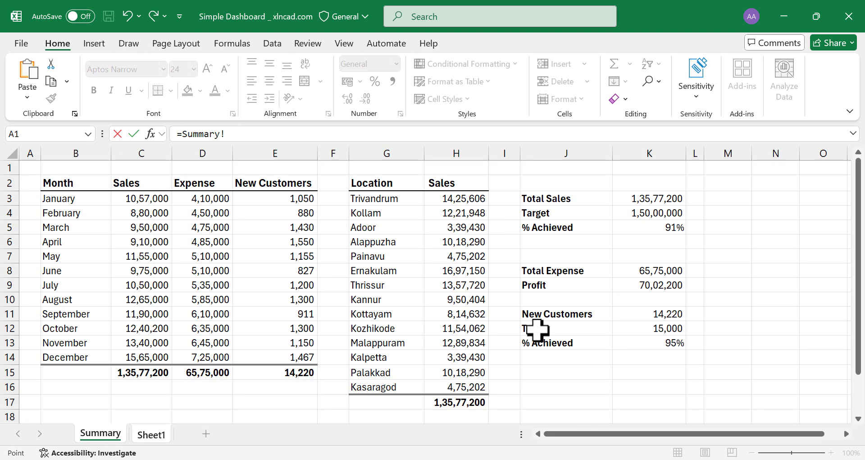
{"action": "left_click", "coordinate": [649, 315]}
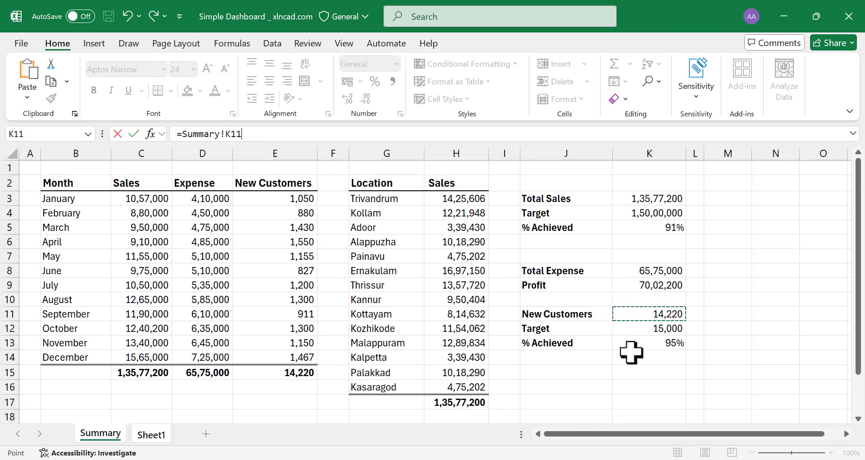
{"action": "key", "text": "Return"}
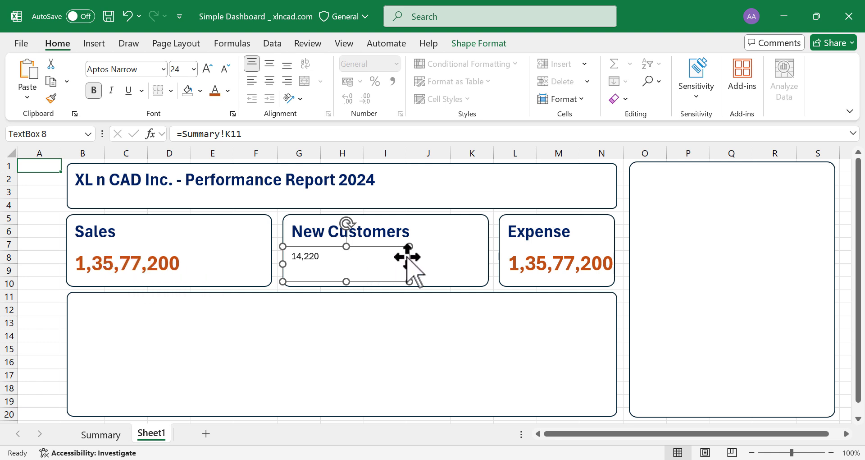
Copy the Sales figure's formatting onto the New Customers figure with Format Painter.
{"action": "left_click", "coordinate": [164, 265]}
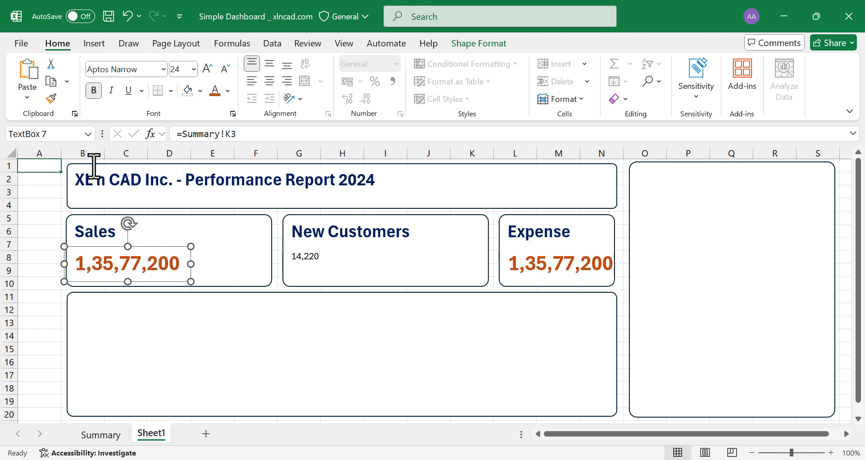
{"action": "left_click", "coordinate": [51, 98]}
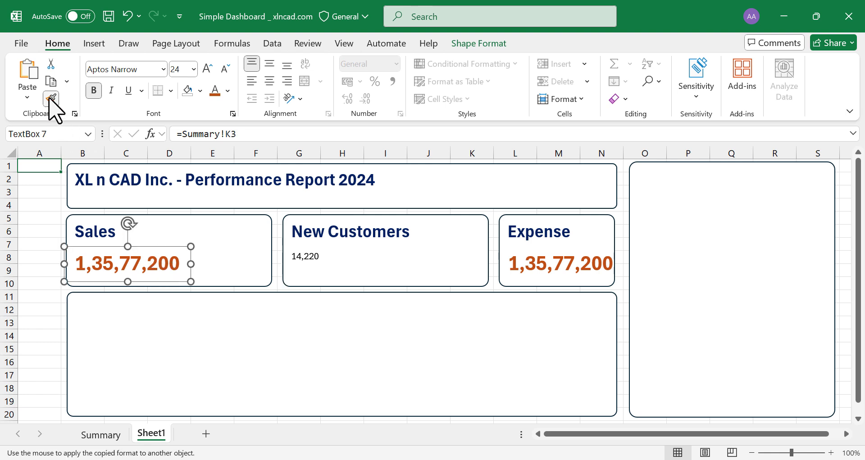
{"action": "left_click", "coordinate": [312, 256]}
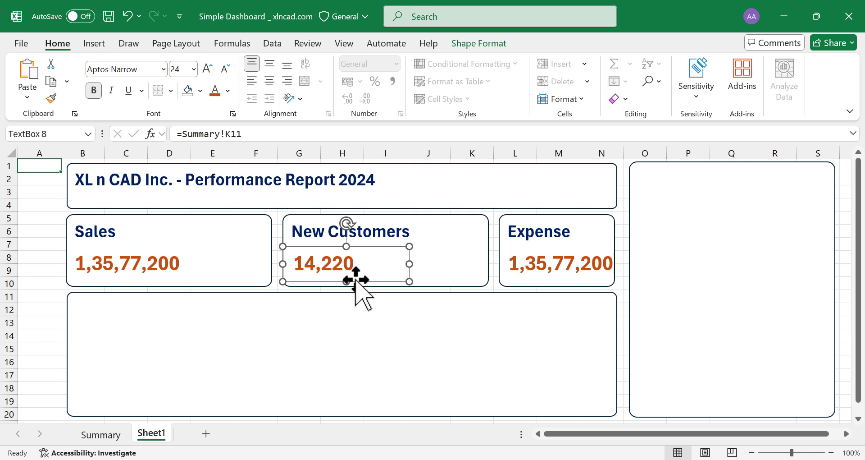
Link the text box in the Expense card to the Total Expense value with =Summary!K8.
{"action": "left_click", "coordinate": [542, 269]}
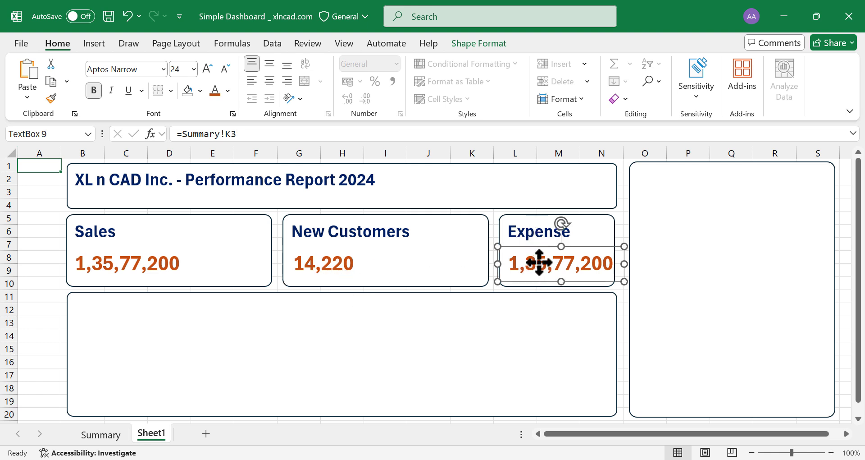
{"action": "left_click", "coordinate": [182, 134]}
{"action": "left_click_drag", "start_coordinate": [182, 134], "coordinate": [265, 137]}
{"action": "type", "text": "="}
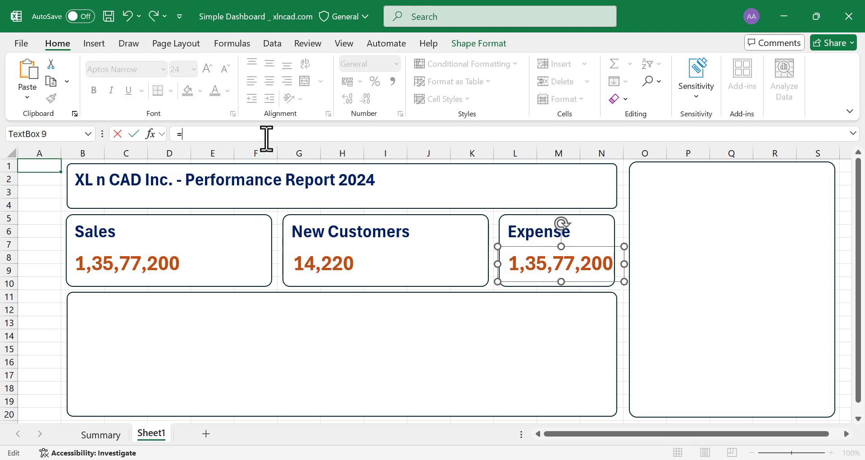
{"action": "left_click", "coordinate": [114, 430]}
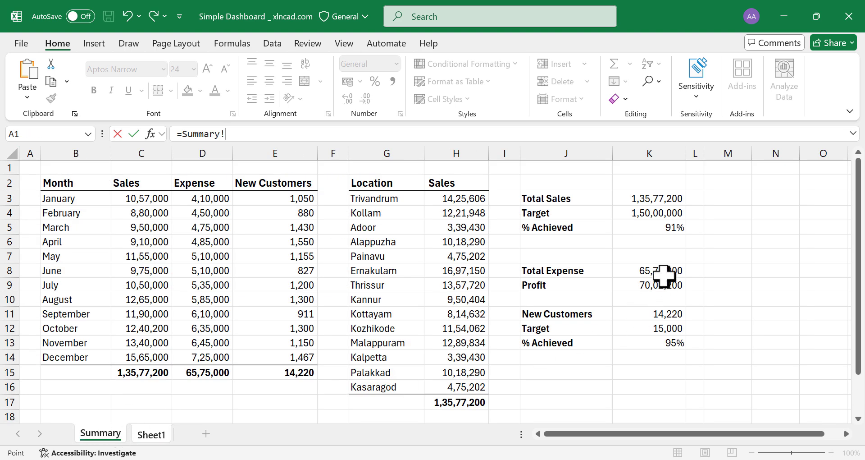
{"action": "left_click", "coordinate": [644, 271]}
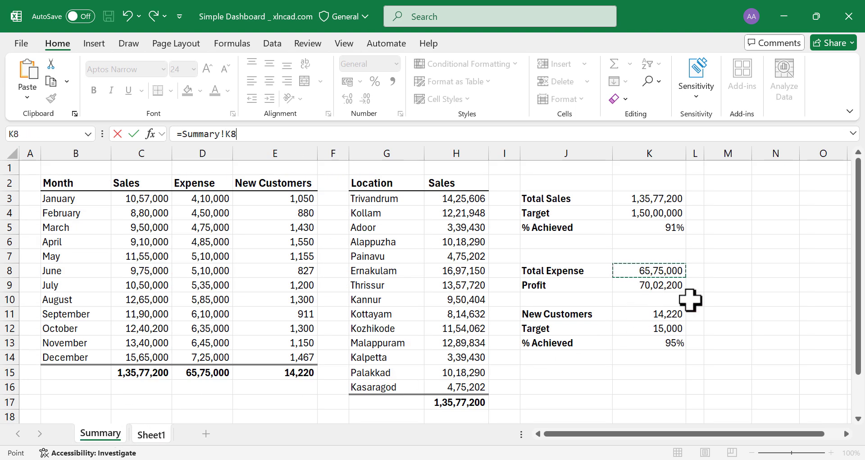
{"action": "key", "text": "Return"}
Copy the Sales figure's formatting onto the Expense figure with Format Painter.
{"action": "left_click", "coordinate": [166, 259]}
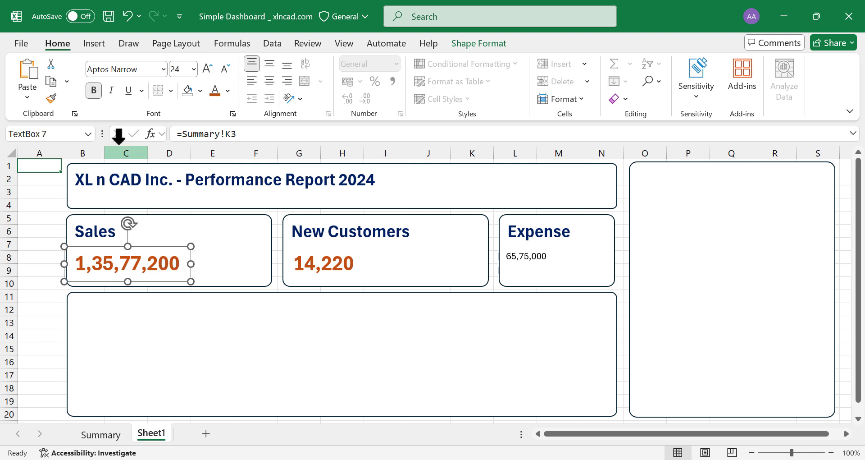
{"action": "left_click", "coordinate": [51, 98]}
{"action": "left_click", "coordinate": [544, 275]}
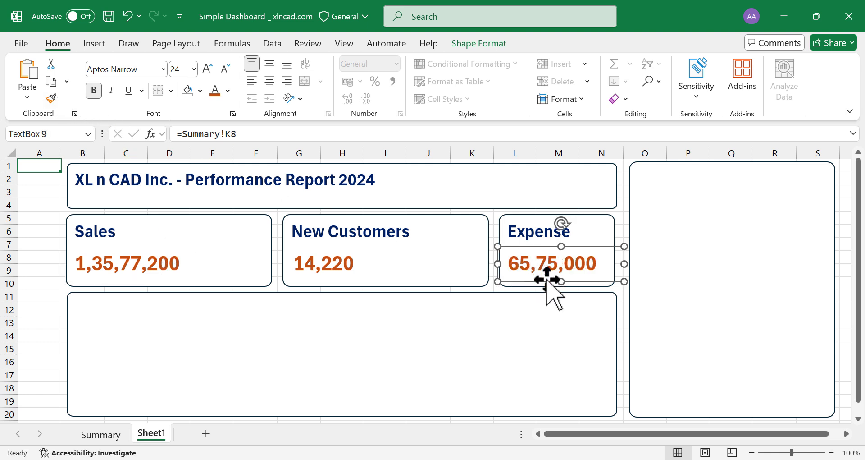
{"action": "left_click", "coordinate": [51, 230]}
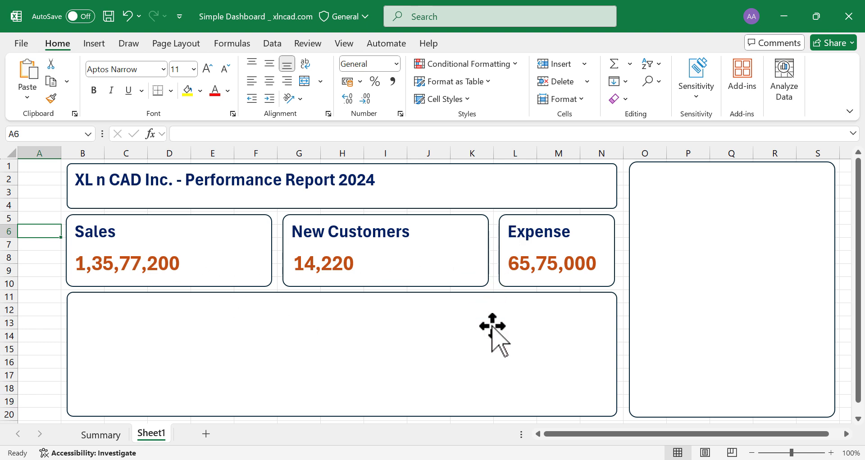
Insert a Clustered Column - Line combo chart from the Month, Sales and Expense data in B2:D14 of the Summary sheet.
{"action": "left_click", "coordinate": [113, 434]}
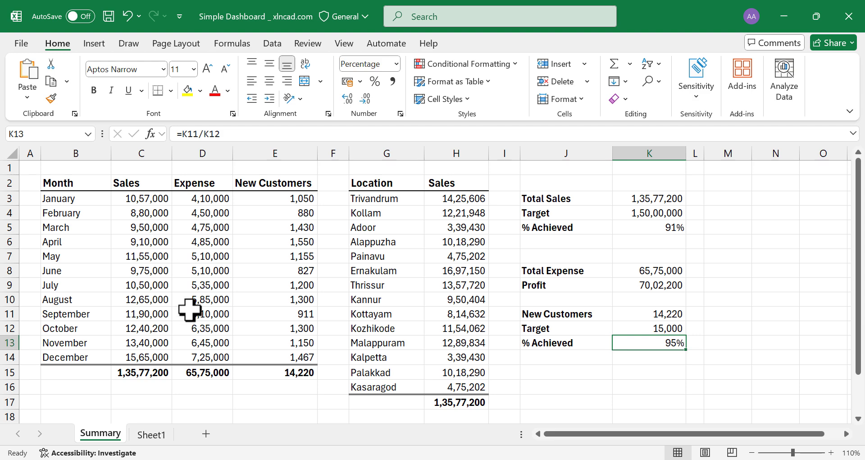
{"action": "left_click_drag", "start_coordinate": [76, 186], "coordinate": [194, 353]}
{"action": "left_click", "coordinate": [96, 43]}
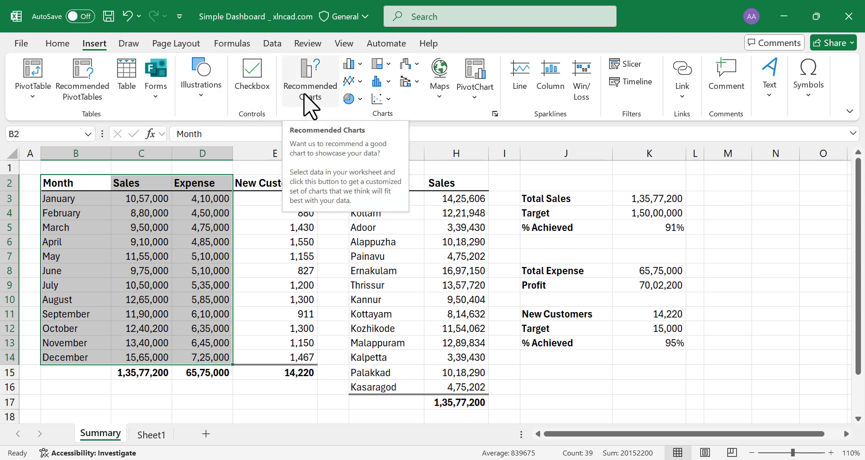
{"action": "left_click", "coordinate": [308, 103]}
{"action": "left_click", "coordinate": [317, 59]}
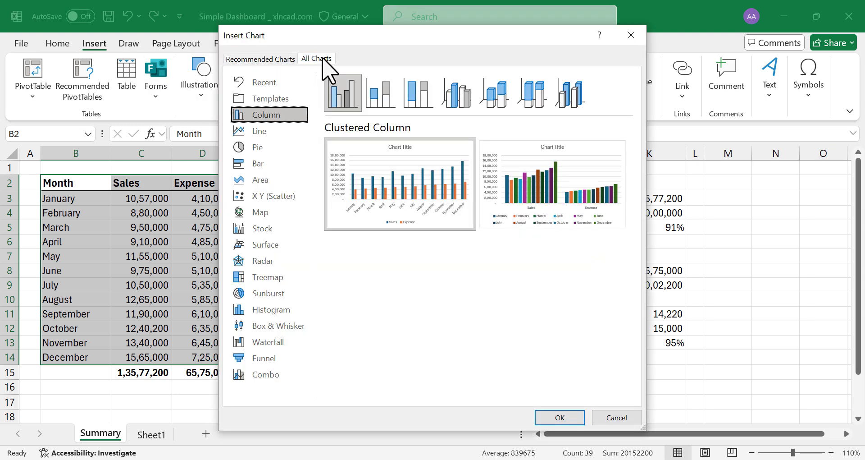
{"action": "left_click", "coordinate": [280, 375]}
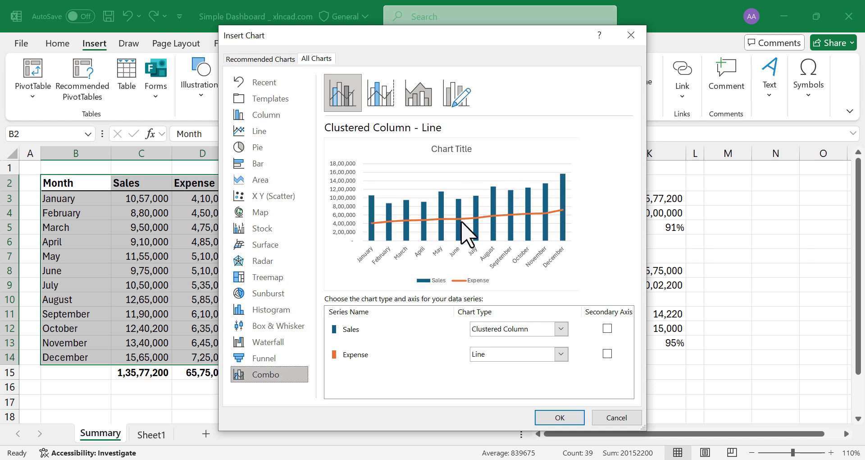
{"action": "left_click", "coordinate": [558, 417]}
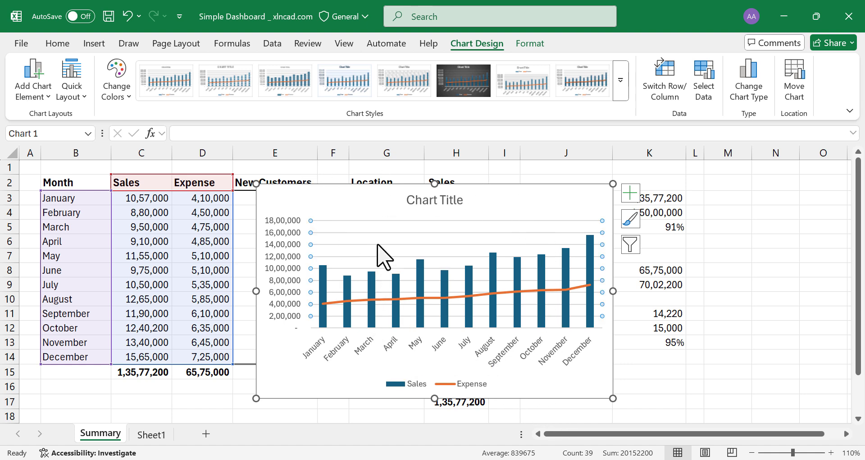
Delete the horizontal gridlines and the vertical value axis from the combo chart.
{"action": "key", "text": "Delete"}
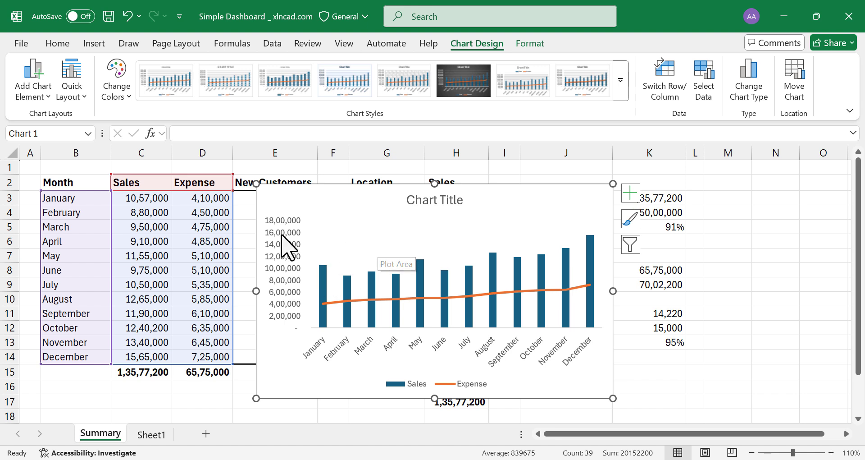
{"action": "left_click", "coordinate": [288, 273]}
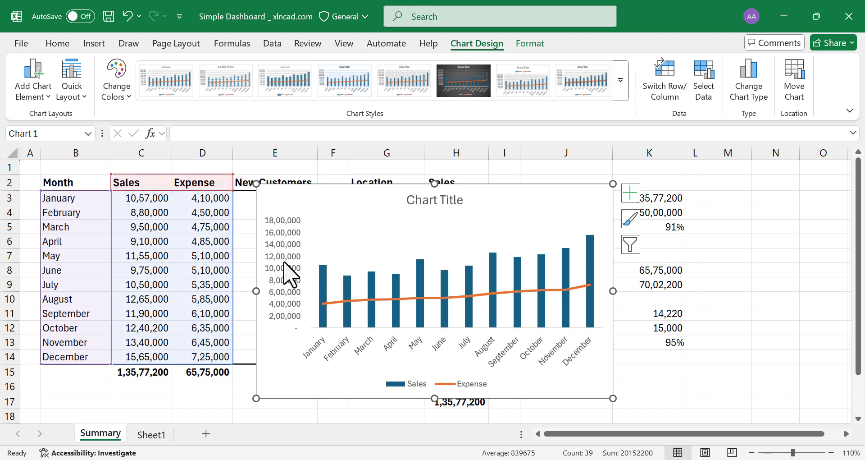
{"action": "key", "text": "Delete"}
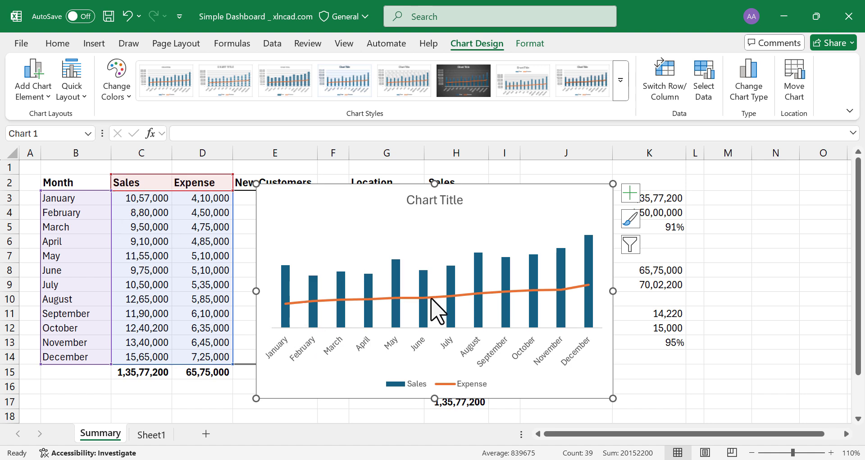
Set the gap width of the chart's Sales columns to 100%.
{"action": "right_click", "coordinate": [285, 285]}
{"action": "left_click", "coordinate": [377, 434]}
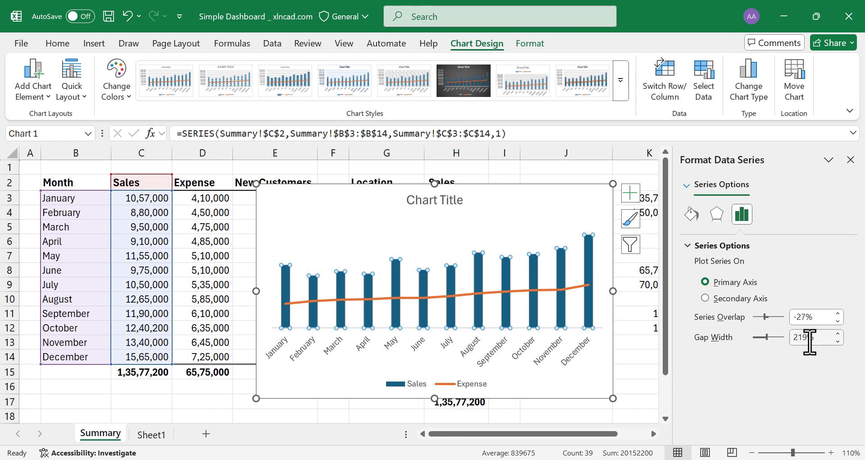
{"action": "left_click", "coordinate": [794, 339]}
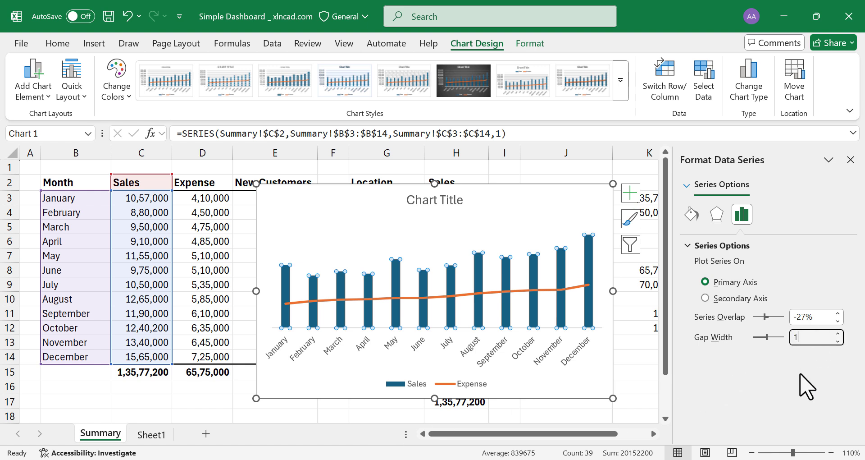
{"action": "key", "text": "Return"}
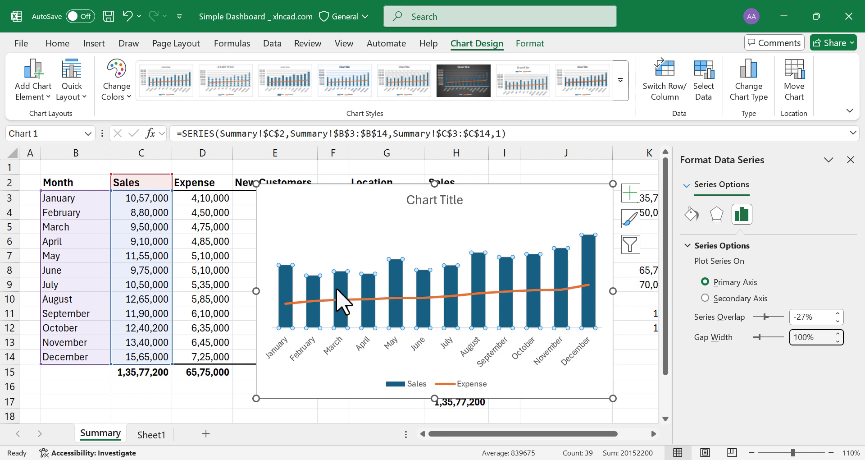
Give the chart's Sales columns a solid light orange fill.
{"action": "left_click", "coordinate": [691, 214]}
{"action": "left_click", "coordinate": [698, 246]}
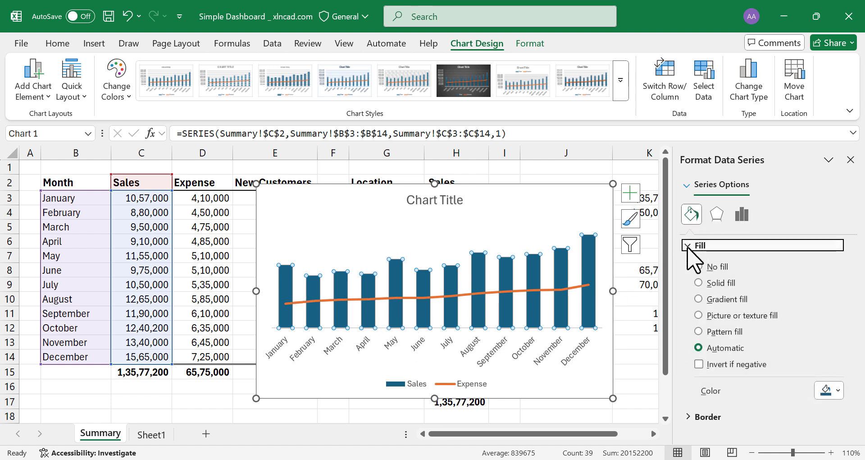
{"action": "left_click", "coordinate": [835, 408]}
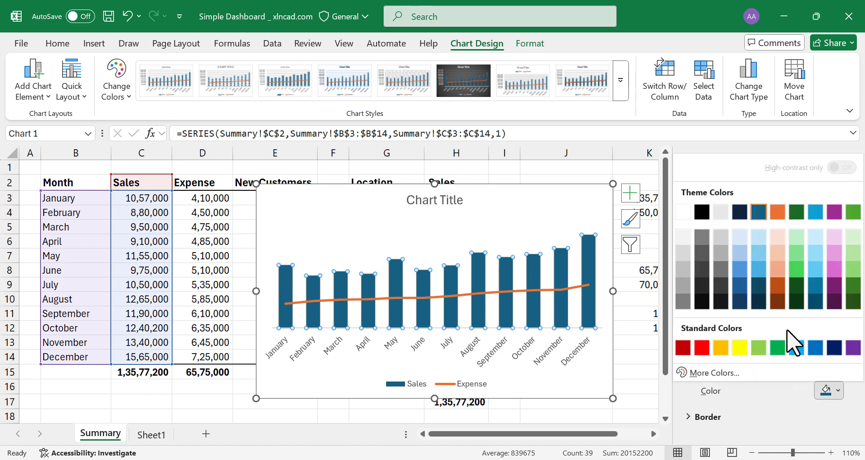
{"action": "left_click", "coordinate": [778, 270]}
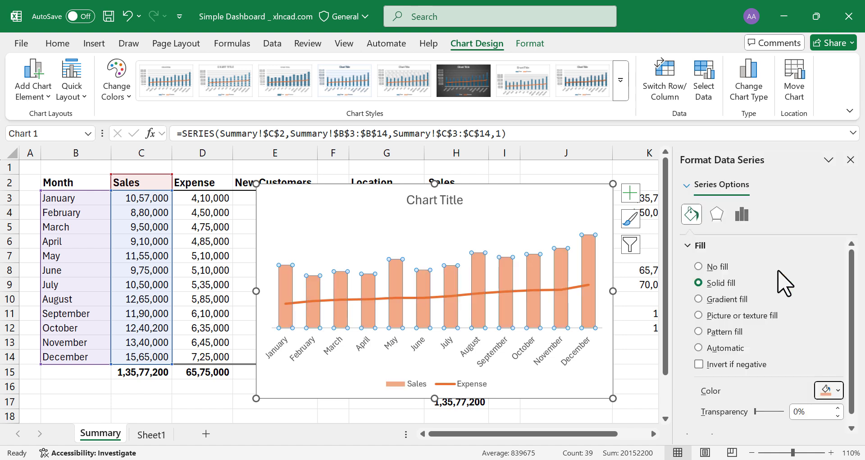
Change the chart's Expense line to a solid dark blue.
{"action": "left_click", "coordinate": [439, 298]}
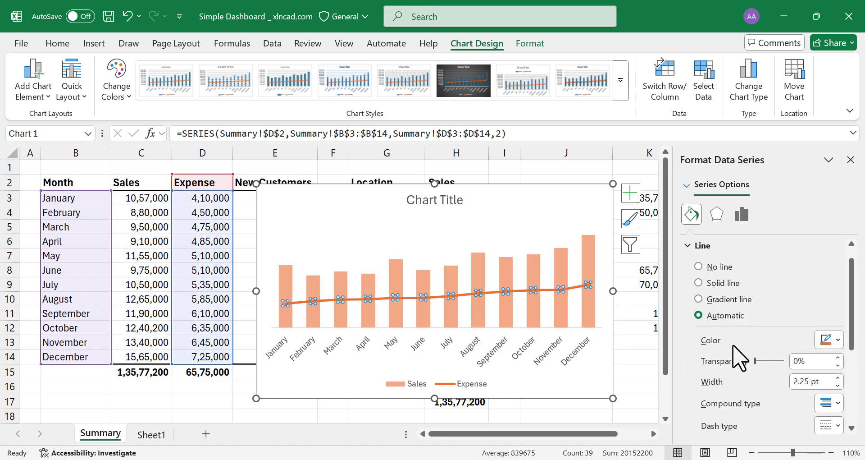
{"action": "left_click", "coordinate": [821, 339]}
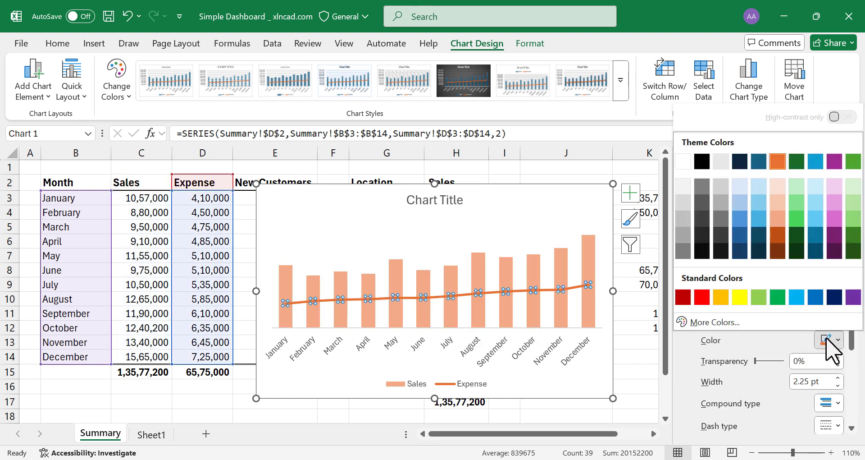
{"action": "left_click", "coordinate": [835, 294]}
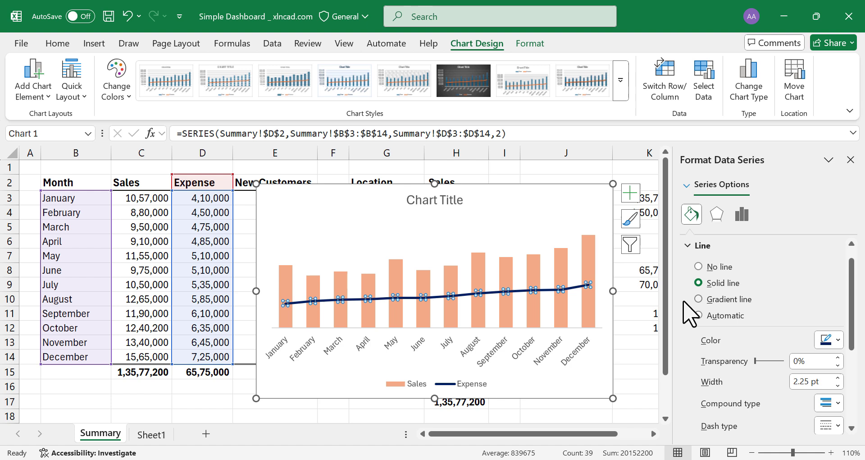
Change the chart title to "Monthly Sales / Expense".
{"action": "left_click", "coordinate": [431, 201]}
{"action": "type", "text": "S"}
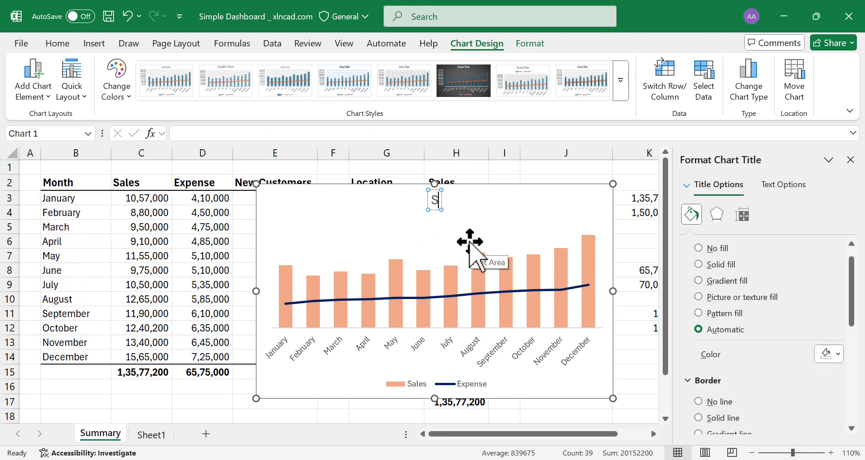
{"action": "type", "text": "ales / Expense"}
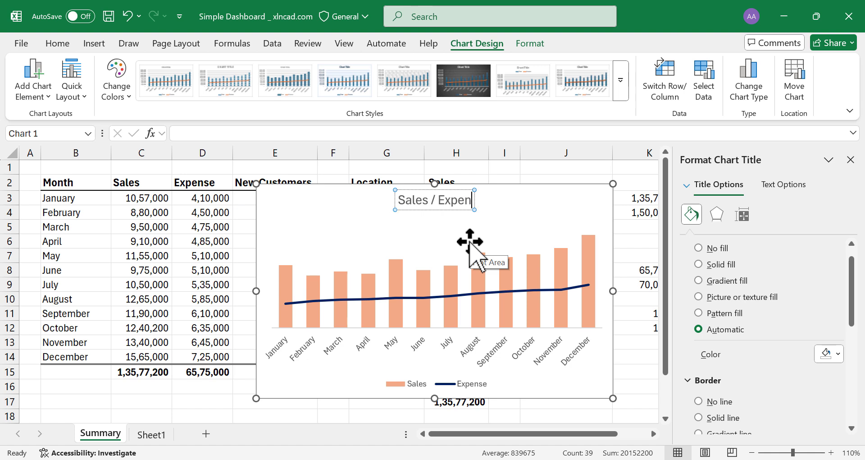
{"action": "key", "text": "Home"}
{"action": "type", "text": "Monthly"}
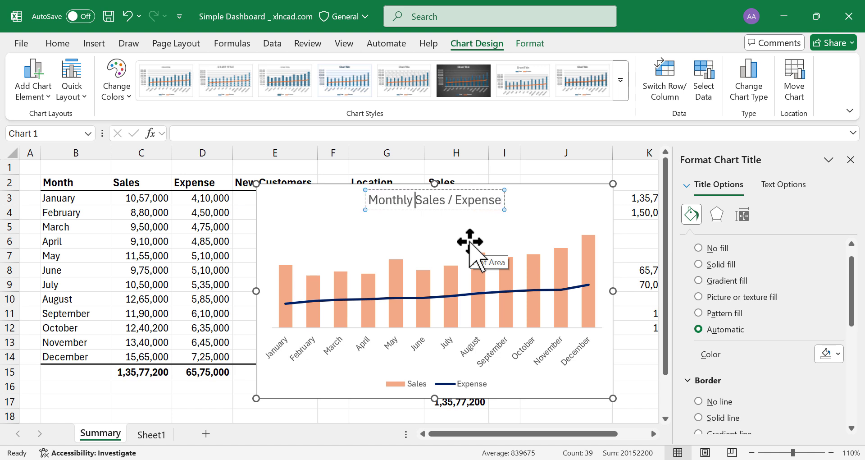
{"action": "left_click", "coordinate": [347, 237]}
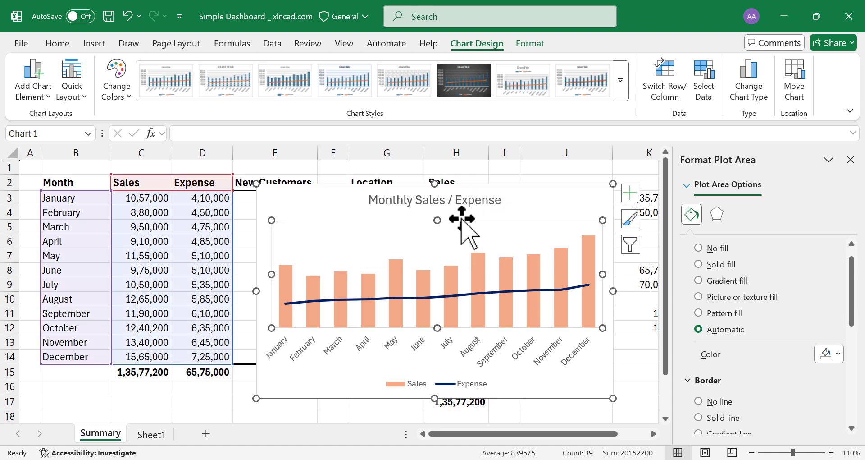
Make the chart title bold and dark blue.
{"action": "left_click", "coordinate": [483, 208]}
{"action": "left_click", "coordinate": [57, 44]}
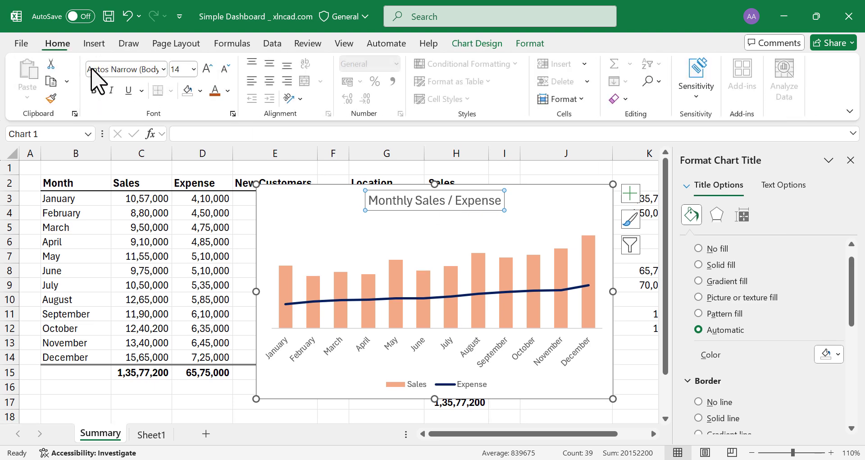
{"action": "left_click", "coordinate": [94, 90]}
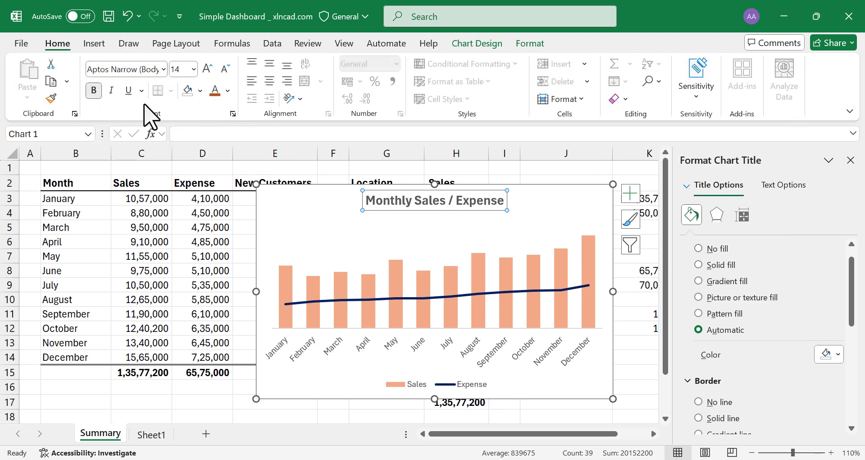
{"action": "left_click", "coordinate": [229, 91]}
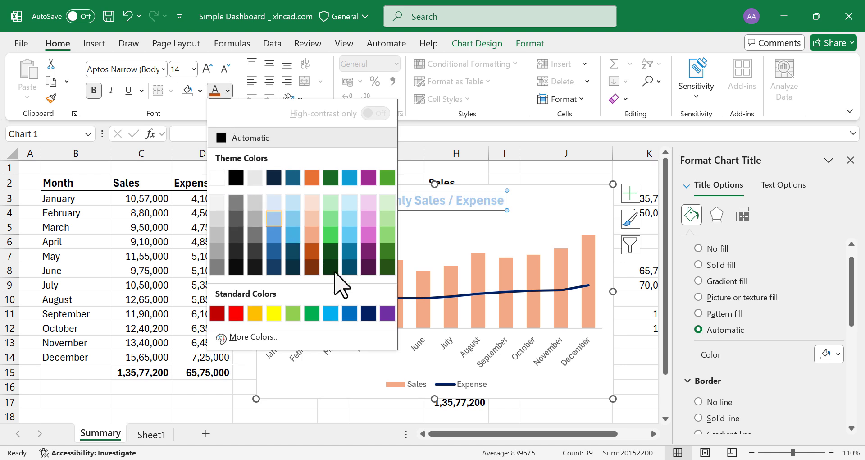
{"action": "left_click", "coordinate": [366, 308]}
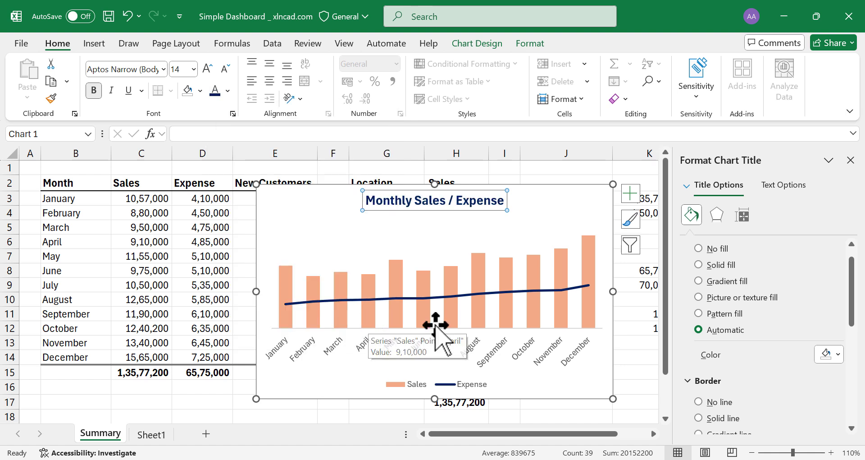
Format the chart's month axis labels as bold, dark blue, 10-point text.
{"action": "left_click", "coordinate": [330, 357]}
{"action": "left_click", "coordinate": [94, 91]}
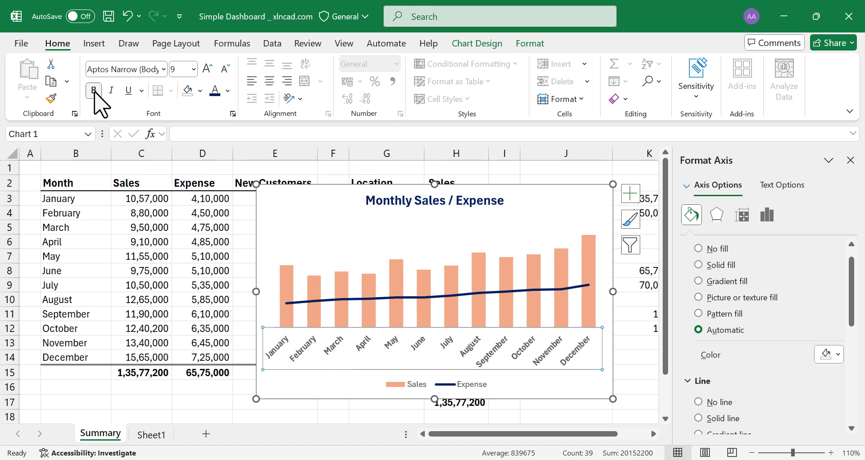
{"action": "left_click", "coordinate": [216, 92]}
{"action": "left_click", "coordinate": [207, 69]}
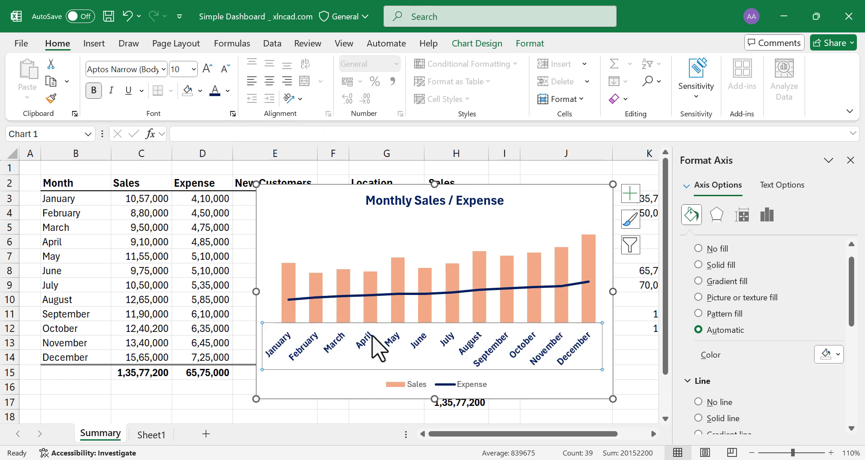
{"action": "left_click", "coordinate": [727, 241]}
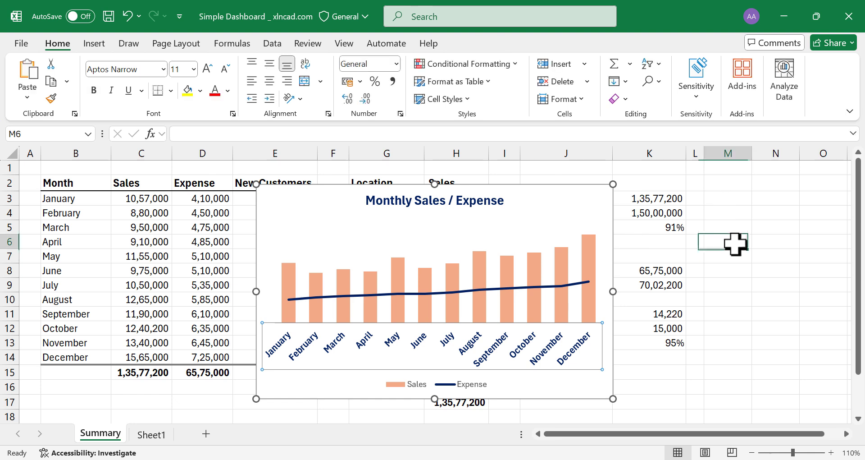
Move the Monthly Sales / Expense chart from the Summary sheet into the empty panel below the cards on Sheet1.
{"action": "mouse_move", "coordinate": [421, 273]}
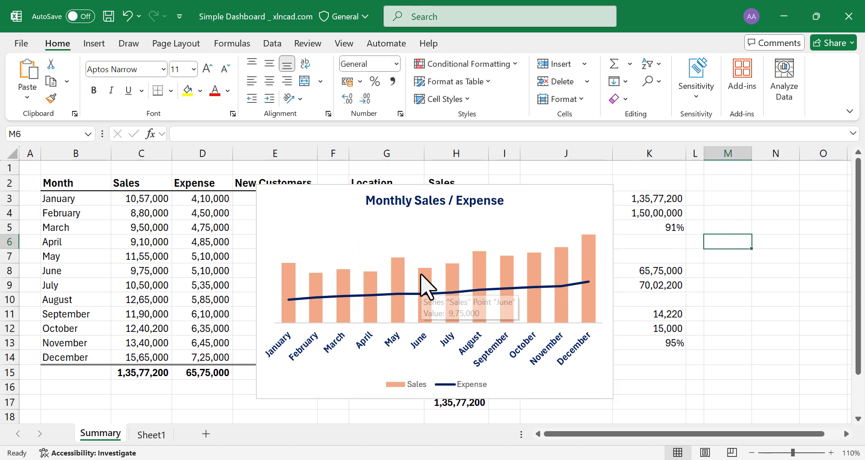
{"action": "left_click", "coordinate": [612, 208]}
{"action": "key", "text": "ctrl+x"}
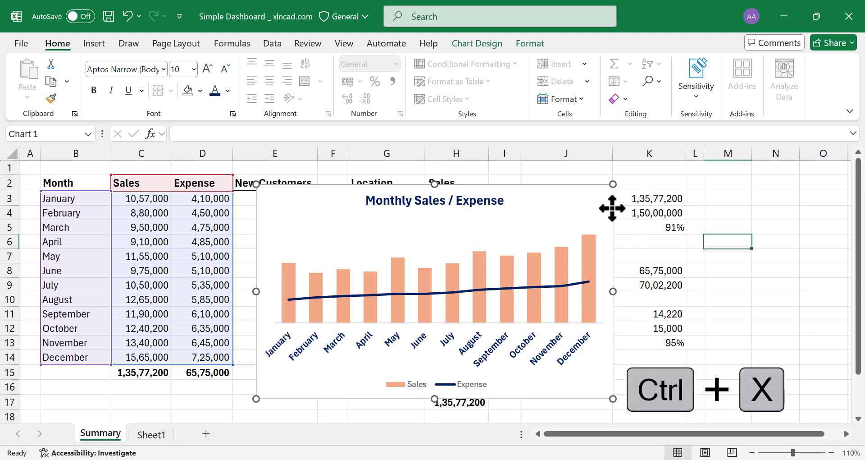
{"action": "left_click", "coordinate": [152, 433]}
{"action": "left_click", "coordinate": [149, 293]}
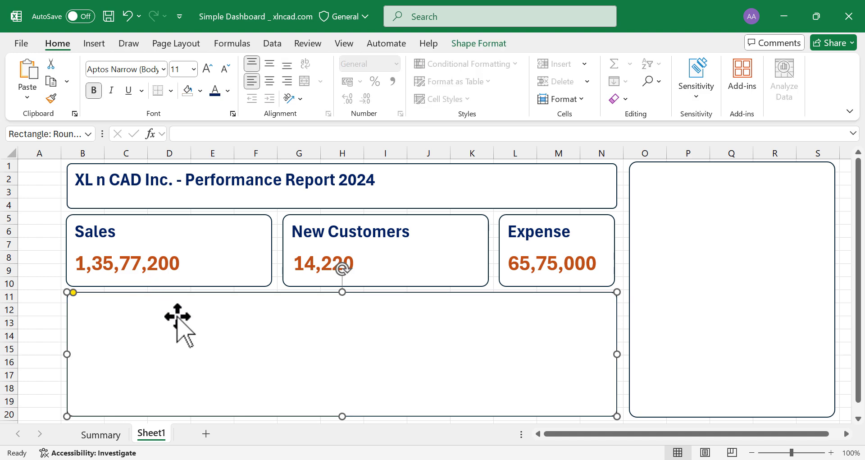
{"action": "key", "text": "ctrl+v"}
Resize the chart to about 21.4 cm wide and 5.8 cm high so it spans the panel below the cards.
{"action": "scroll", "coordinate": [392, 311], "scroll_direction": "down", "scroll_amount": 2}
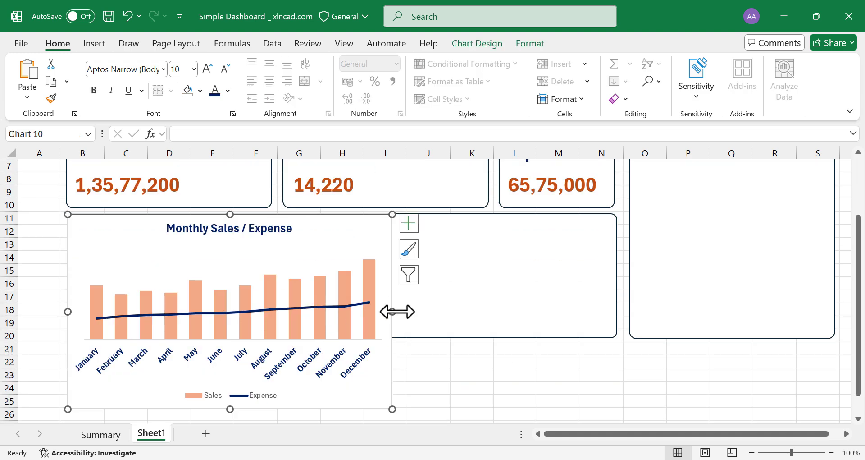
{"action": "left_click_drag", "start_coordinate": [392, 311], "coordinate": [613, 310]}
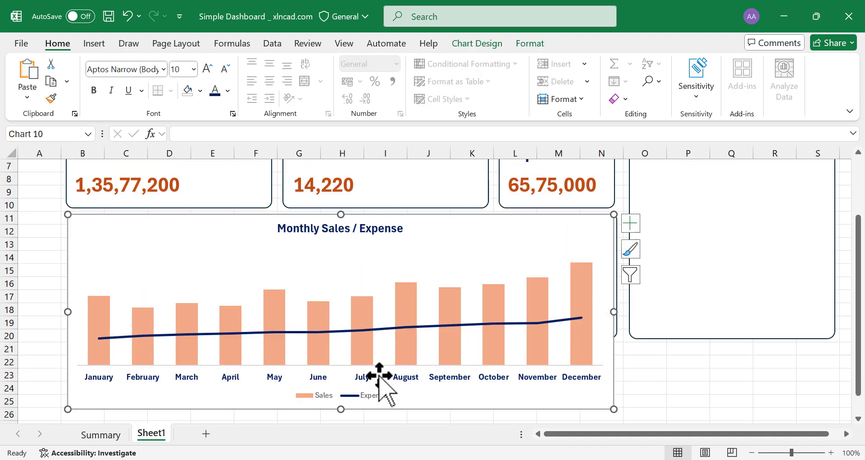
{"action": "left_click_drag", "start_coordinate": [341, 407], "coordinate": [352, 344]}
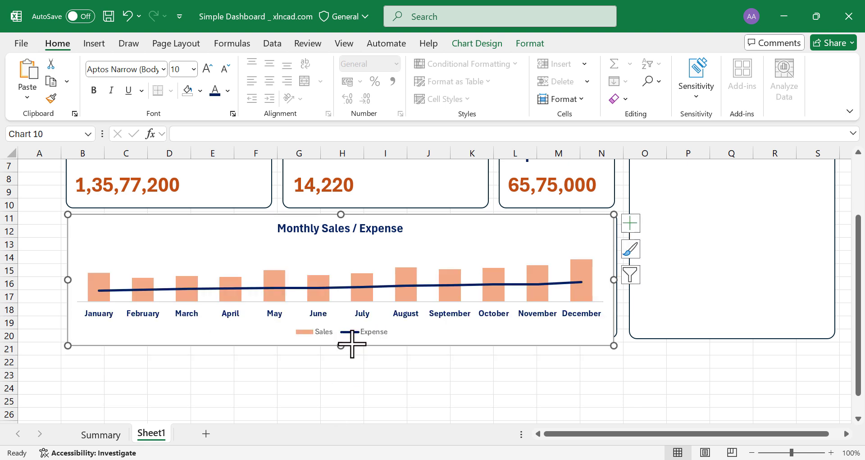
{"action": "scroll", "coordinate": [349, 356], "scroll_direction": "up", "scroll_amount": 1}
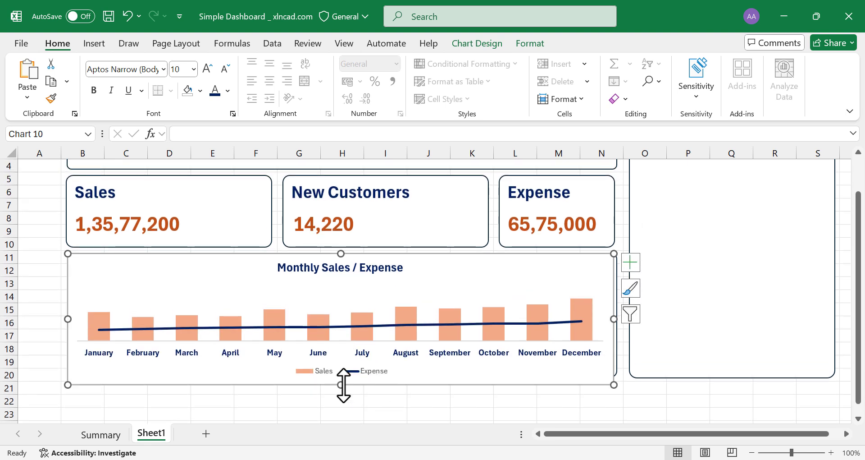
{"action": "left_click_drag", "start_coordinate": [344, 384], "coordinate": [340, 402]}
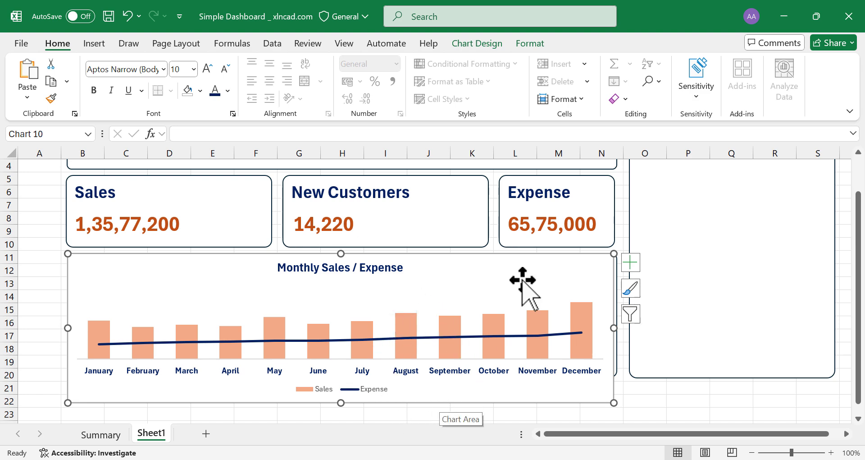
Remove the fill and the outline from the chart area.
{"action": "left_click", "coordinate": [524, 45]}
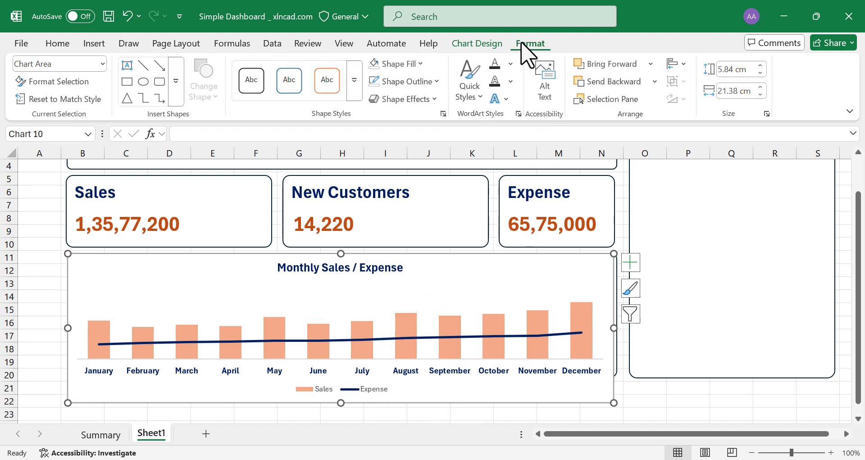
{"action": "left_click", "coordinate": [415, 68]}
{"action": "left_click", "coordinate": [419, 312]}
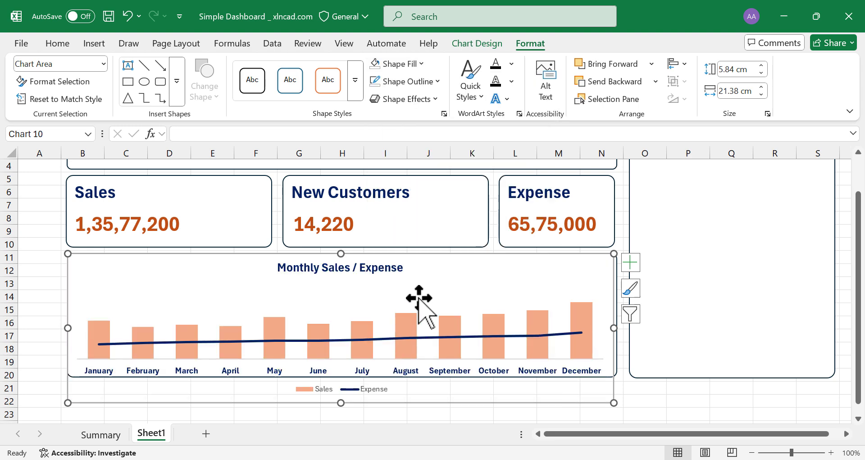
{"action": "left_click", "coordinate": [430, 82]}
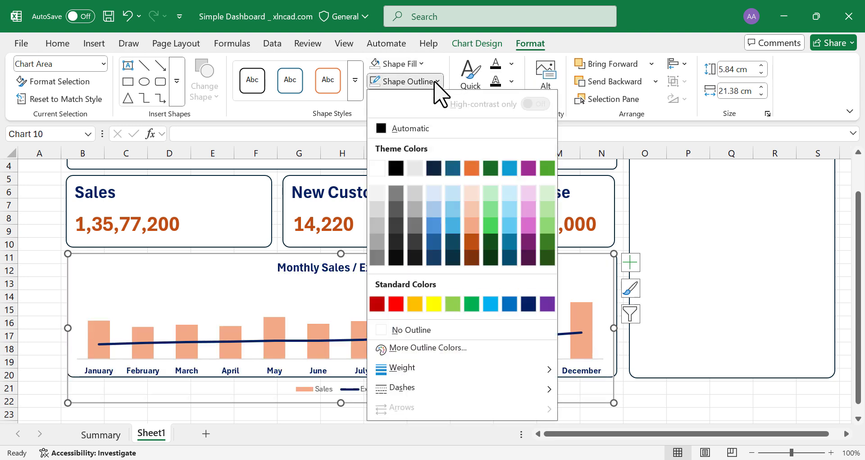
{"action": "left_click", "coordinate": [425, 331]}
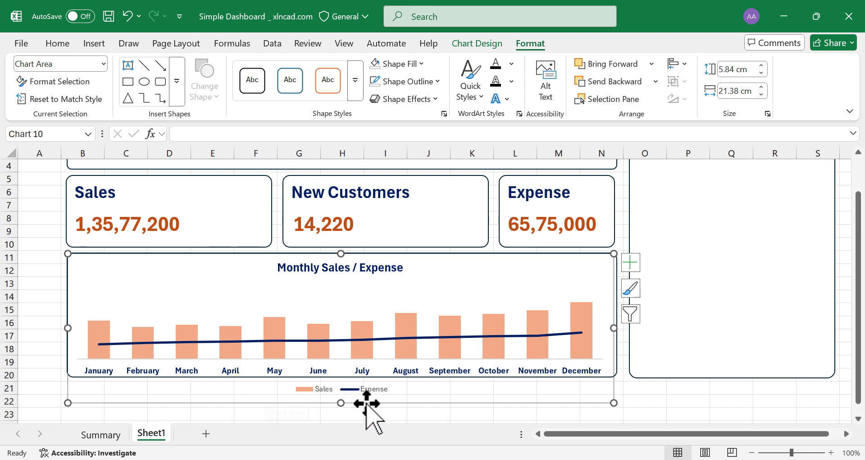
Adjust the chart's lower and upper edges to a height of about 6.2 cm so the plot fills the panel.
{"action": "left_click_drag", "start_coordinate": [341, 403], "coordinate": [341, 393]}
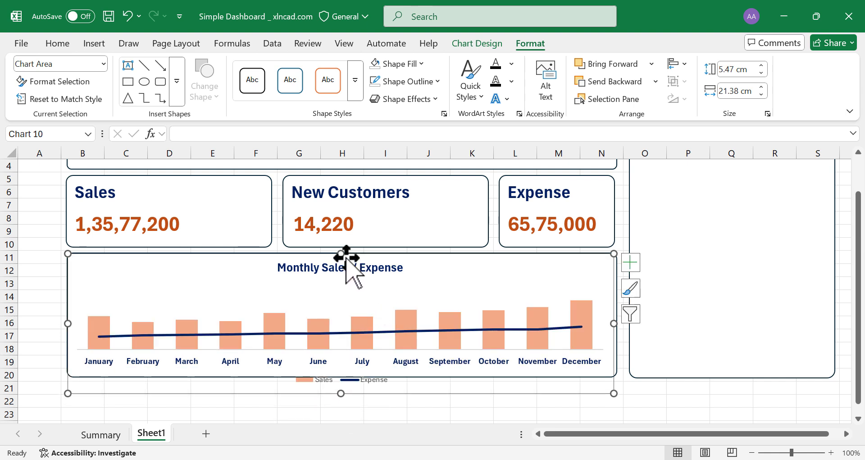
{"action": "left_click_drag", "start_coordinate": [342, 254], "coordinate": [365, 312]}
{"action": "left_click", "coordinate": [353, 285]}
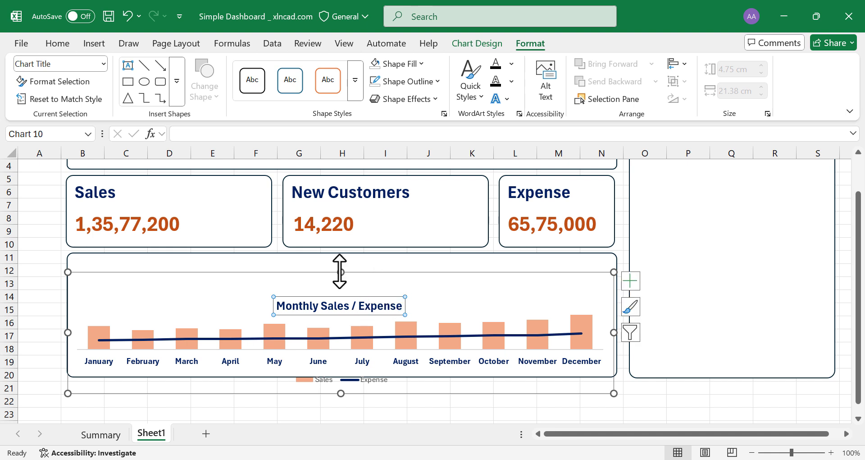
{"action": "left_click_drag", "start_coordinate": [339, 271], "coordinate": [340, 233]}
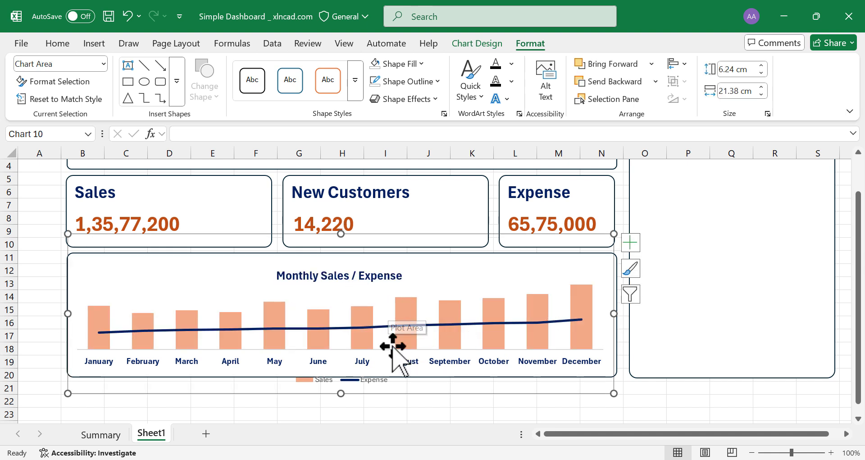
Add data labels to the chart and delete the ones belonging to the Expense line.
{"action": "left_click", "coordinate": [630, 242]}
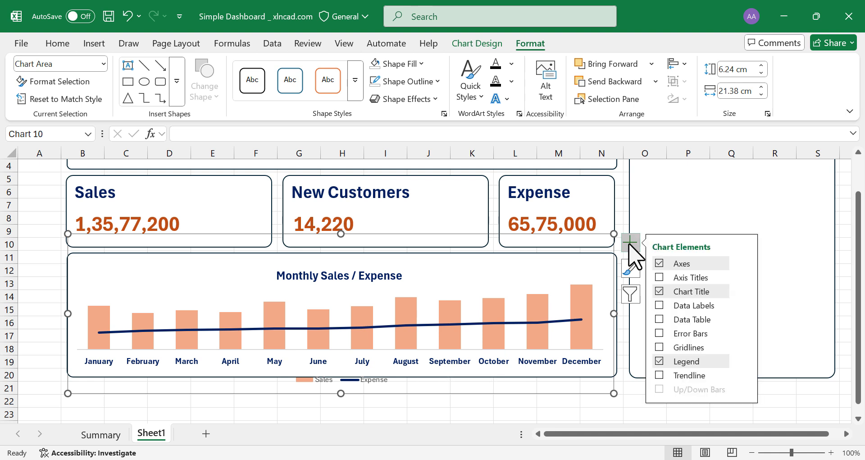
{"action": "left_click", "coordinate": [659, 305]}
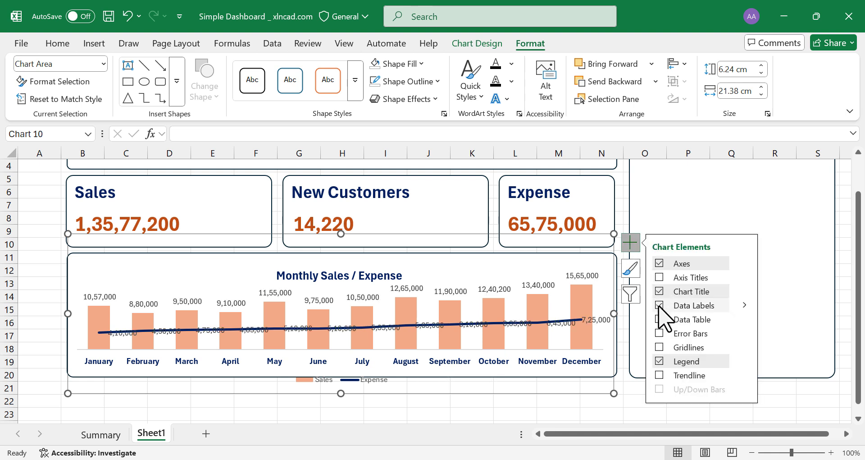
{"action": "left_click", "coordinate": [594, 321]}
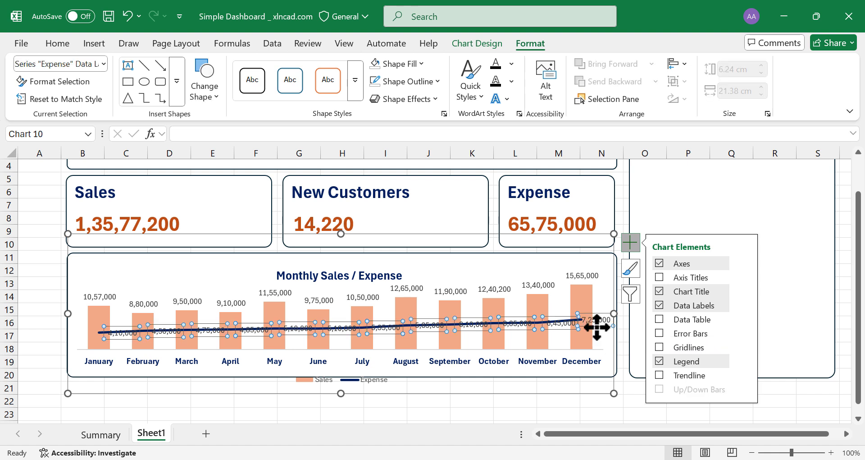
{"action": "key", "text": "Delete"}
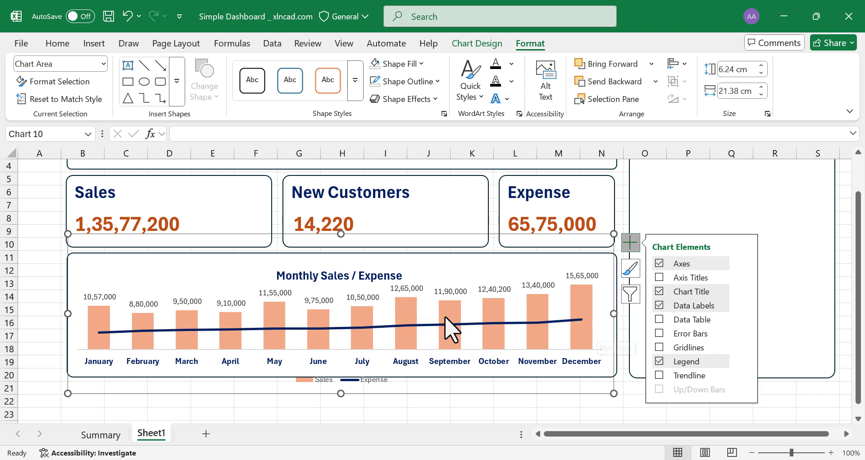
Make the Sales data labels bold and dark blue.
{"action": "left_click", "coordinate": [110, 294]}
{"action": "left_click", "coordinate": [57, 43]}
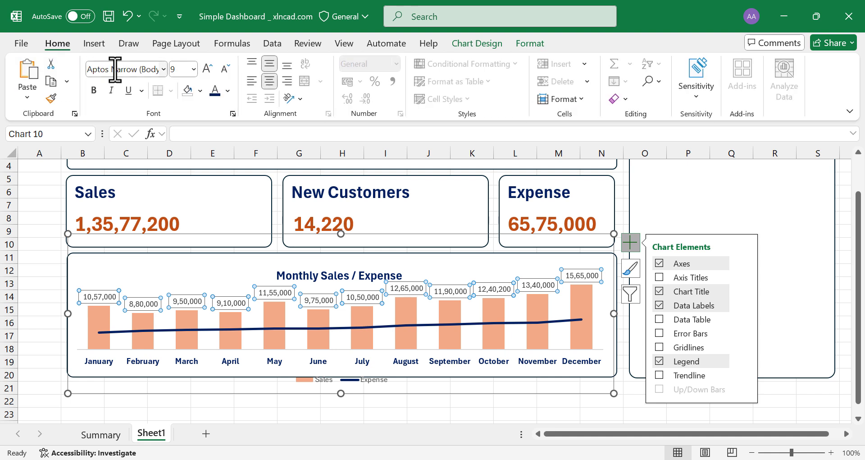
{"action": "left_click", "coordinate": [93, 90]}
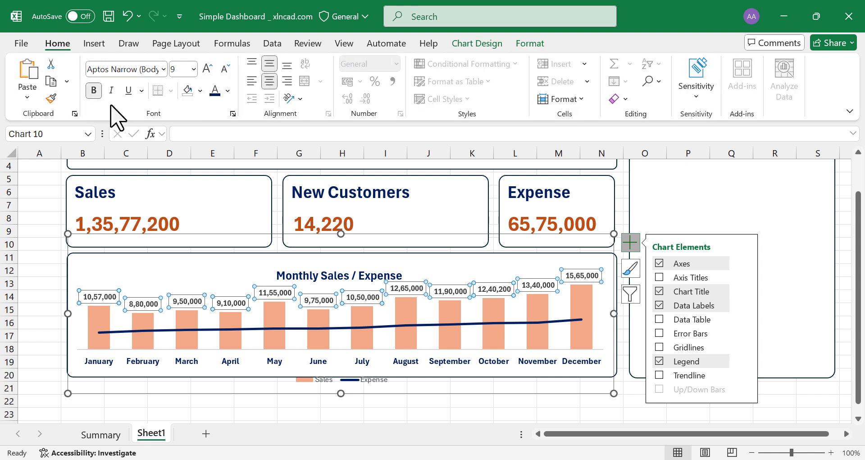
{"action": "left_click", "coordinate": [214, 92]}
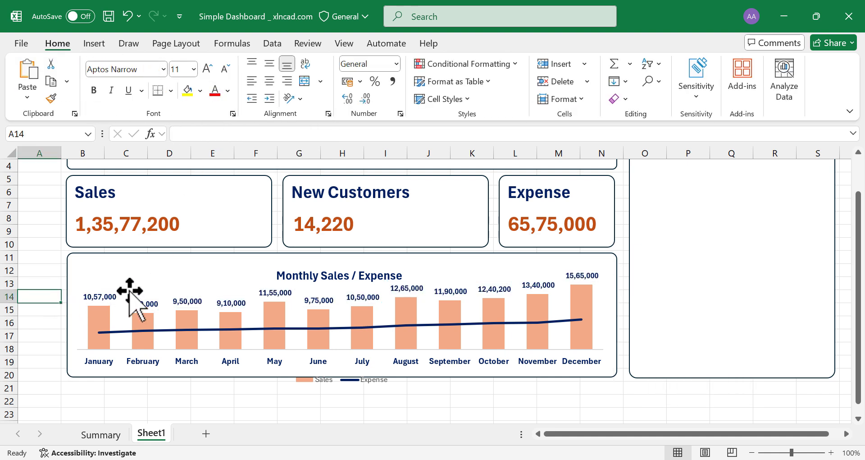
Stretch the chart slightly further upward and place its title just inside the panel's upper border.
{"action": "left_click", "coordinate": [363, 272]}
{"action": "left_click_drag", "start_coordinate": [369, 265], "coordinate": [341, 227]}
{"action": "left_click", "coordinate": [351, 266]}
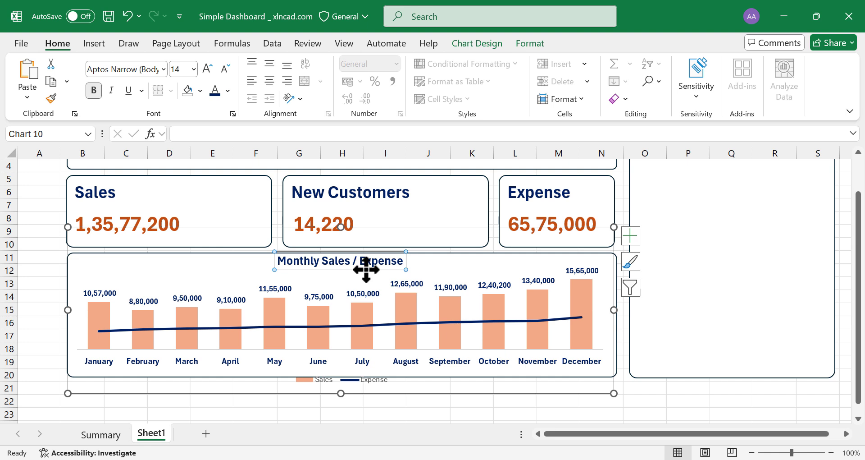
{"action": "left_click_drag", "start_coordinate": [366, 269], "coordinate": [367, 275]}
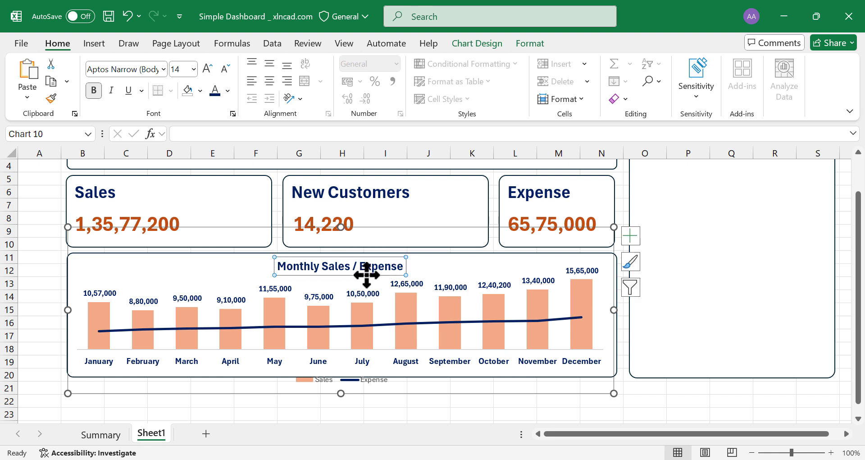
Move the chart legend to the panel's upper-left corner, beside the chart title.
{"action": "left_click", "coordinate": [353, 381]}
{"action": "left_click_drag", "start_coordinate": [369, 385], "coordinate": [198, 296]}
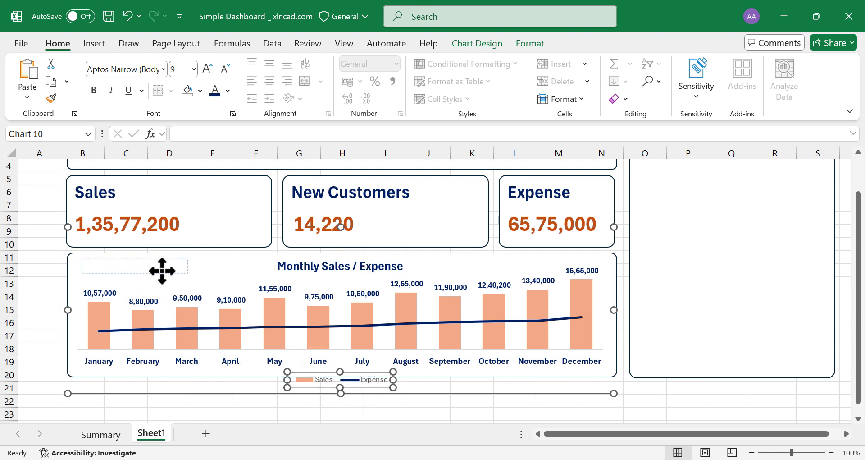
{"action": "left_click_drag", "start_coordinate": [162, 270], "coordinate": [164, 272]}
{"action": "left_click", "coordinate": [32, 311]}
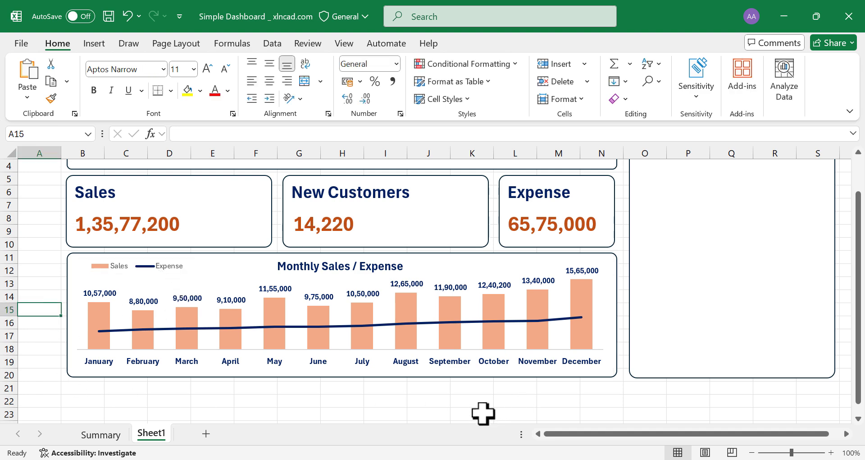
Extend the chart's lower edge slightly downward and deselect the chart by selecting cell A1.
{"action": "scroll", "coordinate": [451, 392], "scroll_direction": "up", "scroll_amount": 1}
{"action": "left_click", "coordinate": [355, 391]}
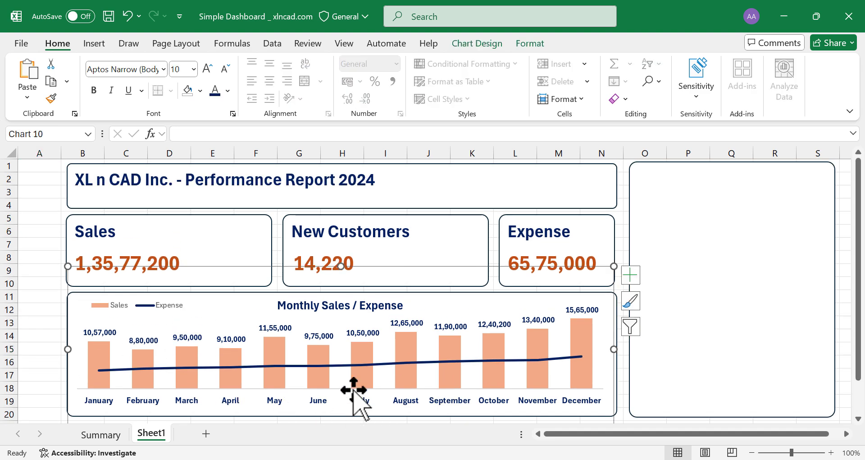
{"action": "scroll", "coordinate": [377, 361], "scroll_direction": "down", "scroll_amount": 1}
{"action": "left_click_drag", "start_coordinate": [341, 393], "coordinate": [340, 396]}
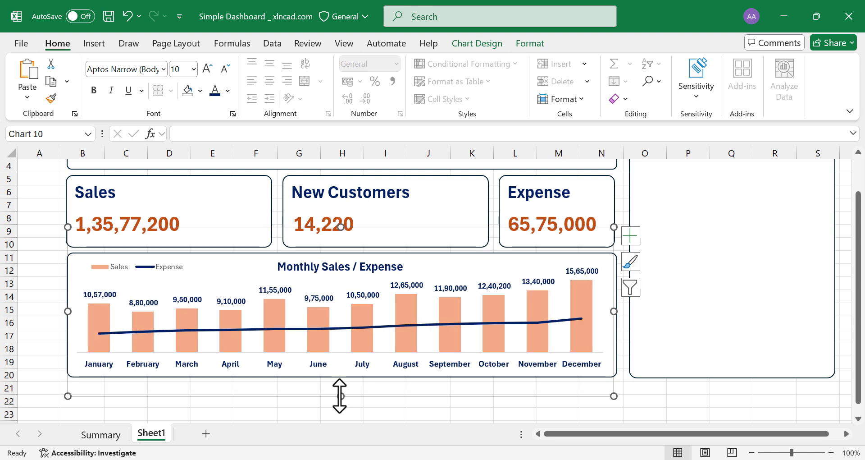
{"action": "left_click", "coordinate": [370, 268]}
{"action": "scroll", "coordinate": [367, 277], "scroll_direction": "up", "scroll_amount": 1}
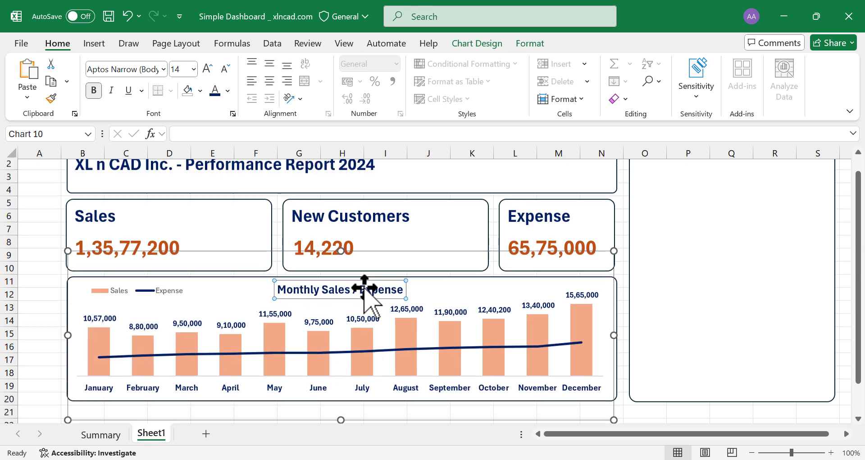
{"action": "left_click", "coordinate": [33, 168]}
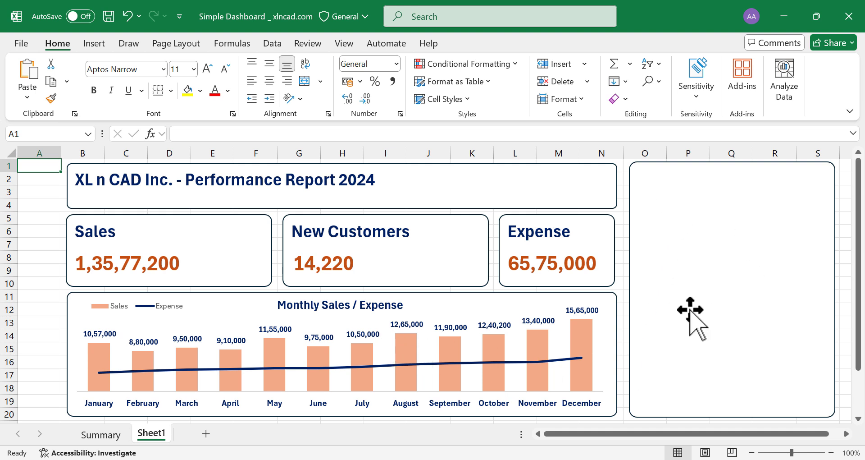
Insert a 2-D clustered bar chart from the Summary sheet's Location and Sales data (G2:H16) and delete its gridlines.
{"action": "left_click", "coordinate": [108, 432]}
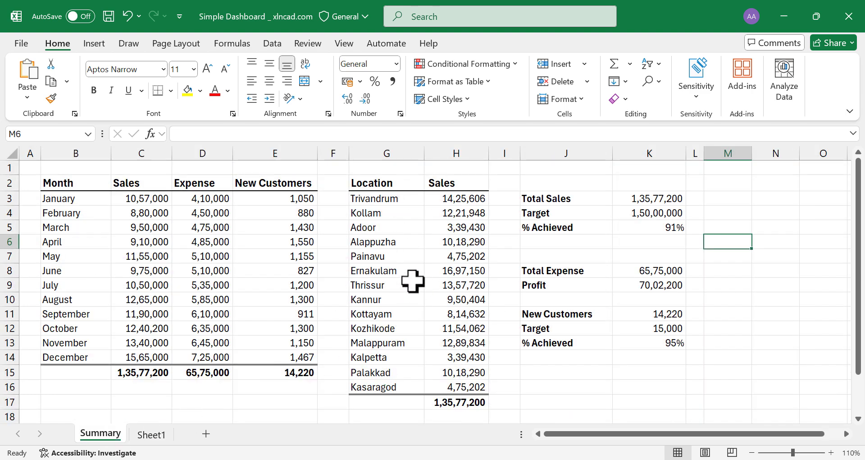
{"action": "left_click_drag", "start_coordinate": [390, 182], "coordinate": [448, 385]}
{"action": "left_click", "coordinate": [95, 44]}
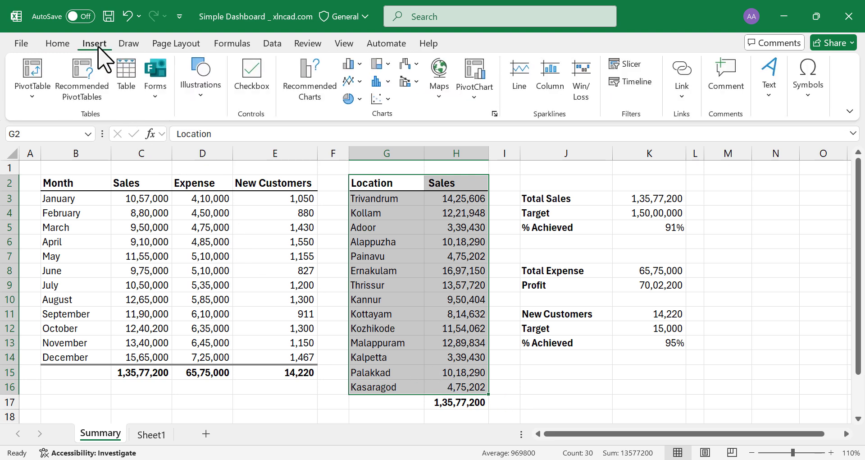
{"action": "left_click", "coordinate": [356, 64]}
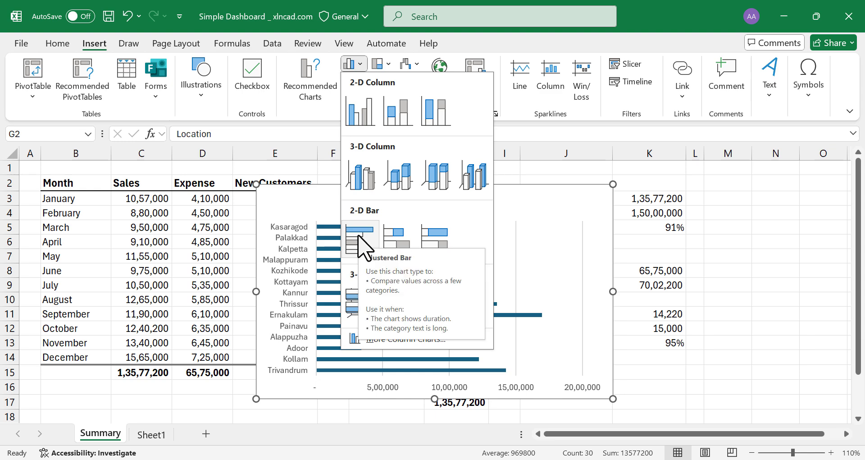
{"action": "left_click", "coordinate": [360, 242]}
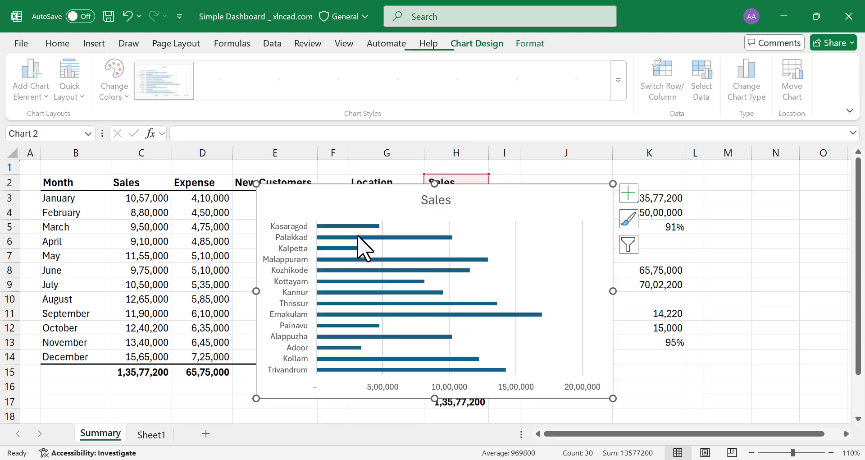
{"action": "left_click", "coordinate": [516, 255]}
{"action": "key", "text": "Delete"}
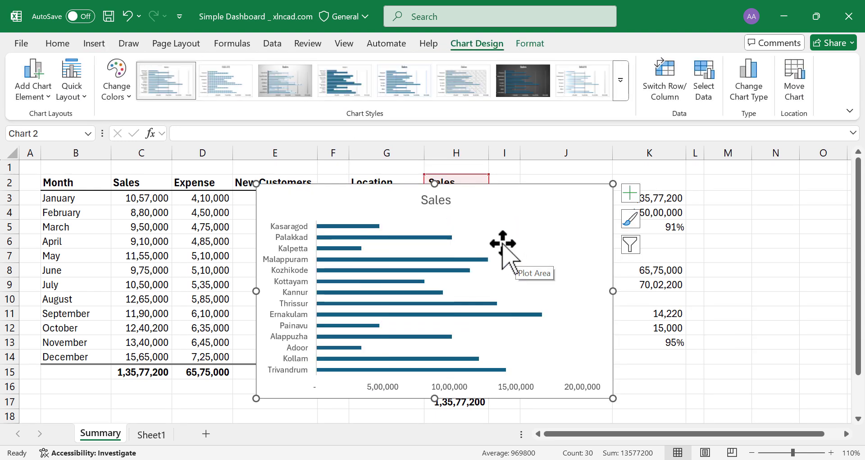
Title the bar chart "District wise Sales" and delete its horizontal value axis.
{"action": "left_click", "coordinate": [436, 198]}
{"action": "left_click", "coordinate": [438, 200]}
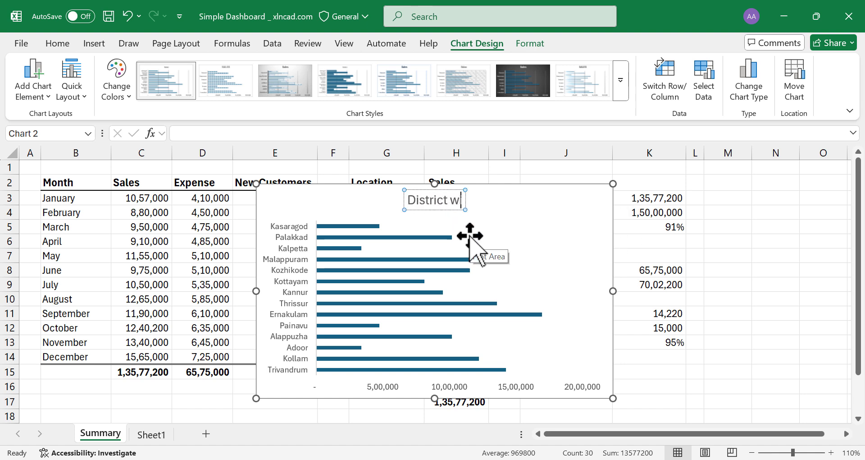
{"action": "left_click", "coordinate": [381, 384]}
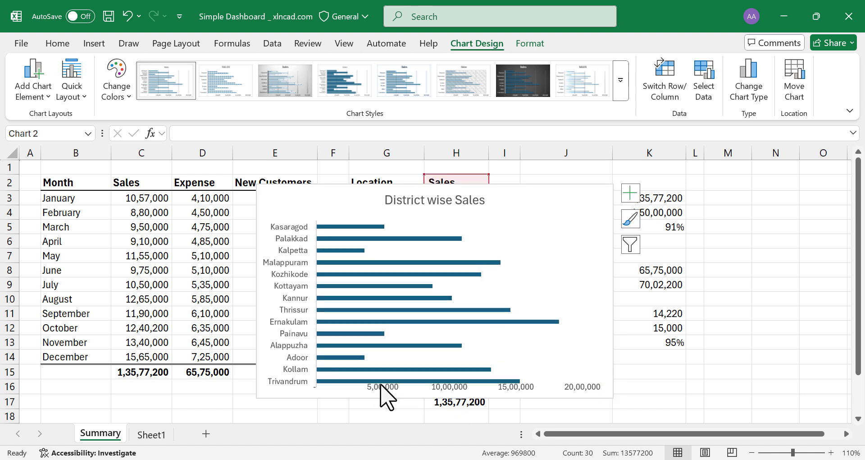
{"action": "key", "text": "Delete"}
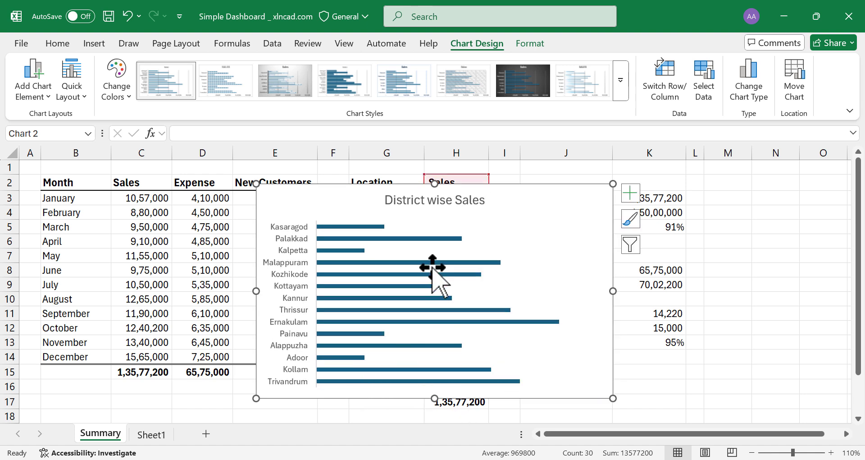
Set the Sales bars' gap width to 100% and fill them with solid light orange.
{"action": "right_click", "coordinate": [382, 238]}
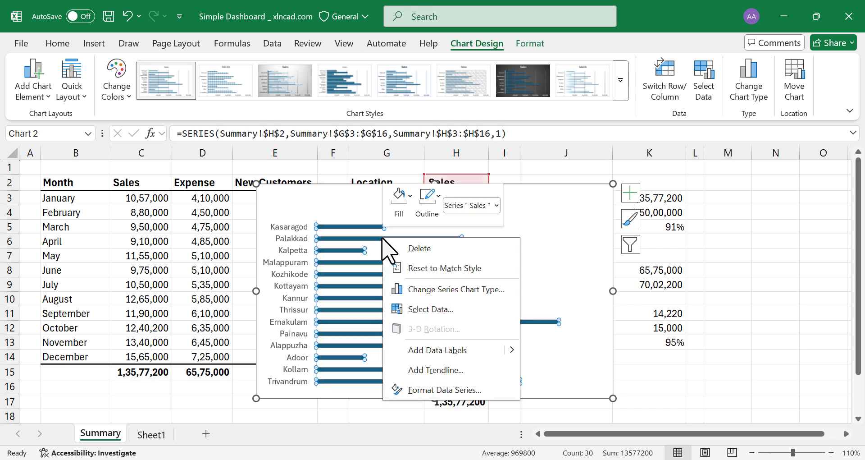
{"action": "left_click", "coordinate": [460, 390]}
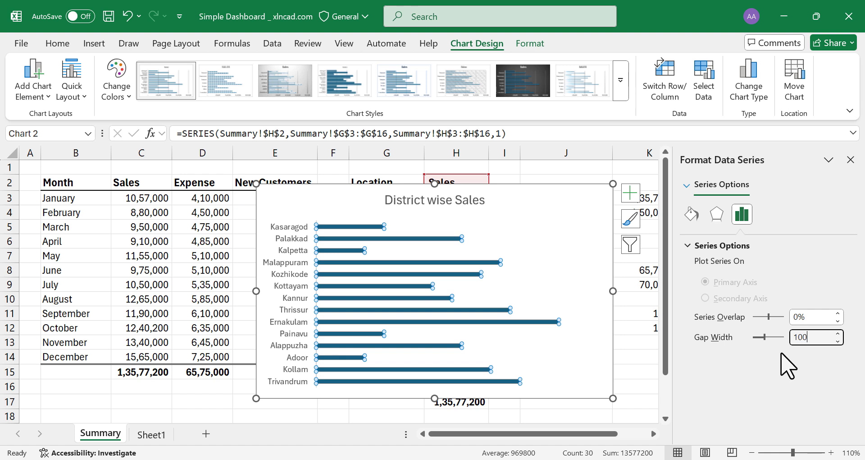
{"action": "key", "text": "Return"}
{"action": "left_click", "coordinate": [691, 215]}
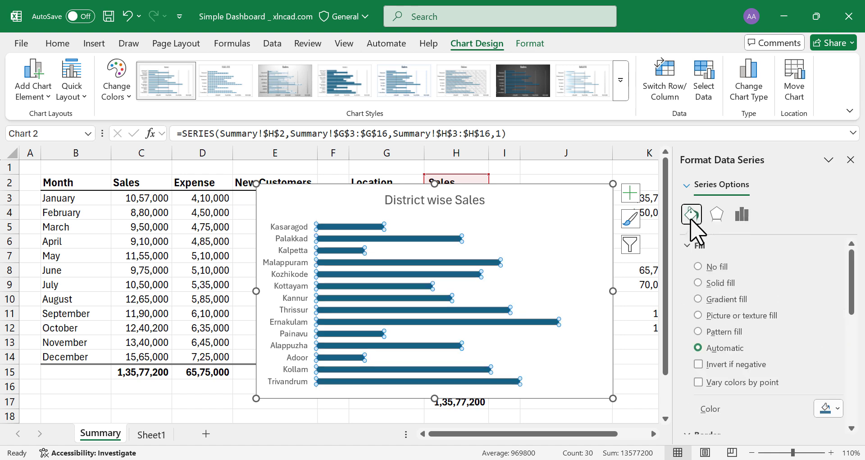
{"action": "left_click", "coordinate": [827, 410]}
{"action": "left_click", "coordinate": [778, 287]}
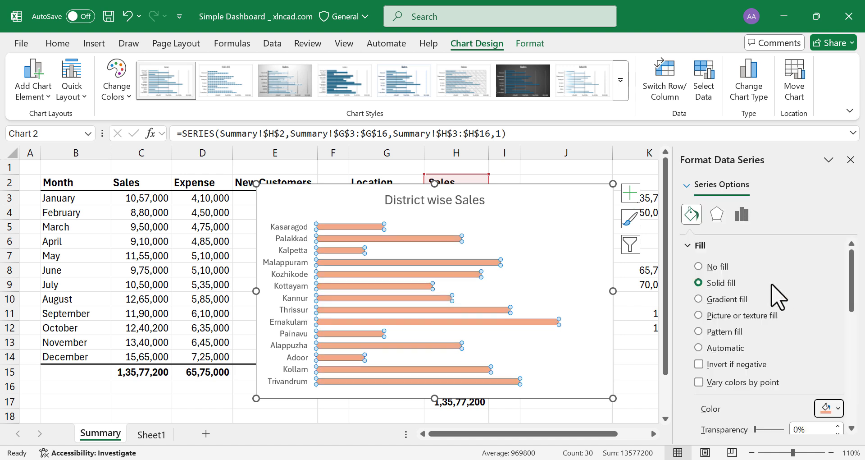
Add data labels to the Sales bars and make them bold and dark blue.
{"action": "left_click", "coordinate": [630, 193]}
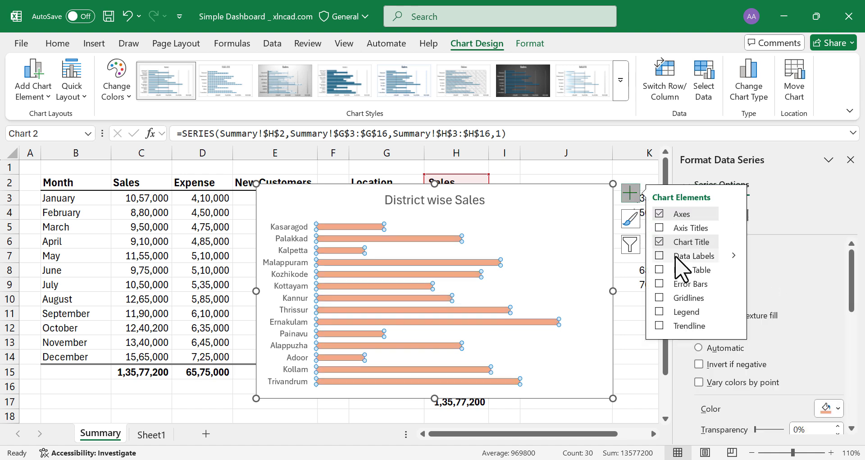
{"action": "left_click", "coordinate": [660, 256]}
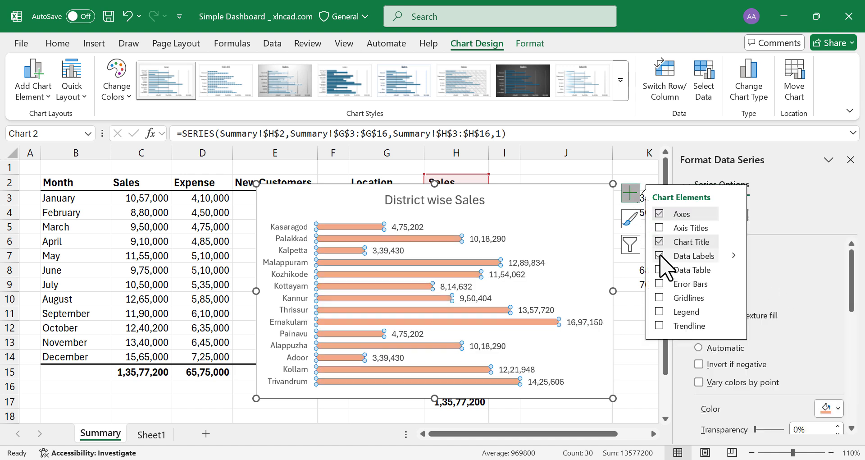
{"action": "left_click", "coordinate": [495, 240]}
{"action": "left_click", "coordinate": [58, 43]}
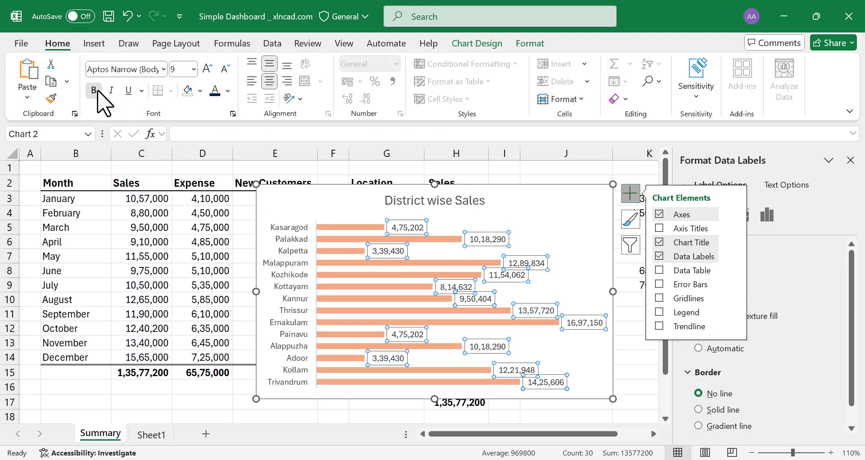
{"action": "left_click", "coordinate": [94, 90]}
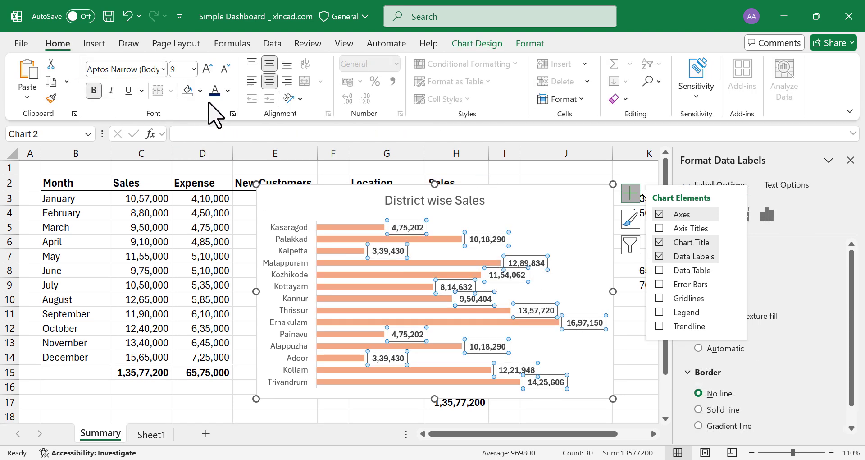
Format the location axis labels as bold, size 10 and dark blue, and close the formatting options.
{"action": "left_click", "coordinate": [283, 239]}
{"action": "left_click", "coordinate": [92, 90]}
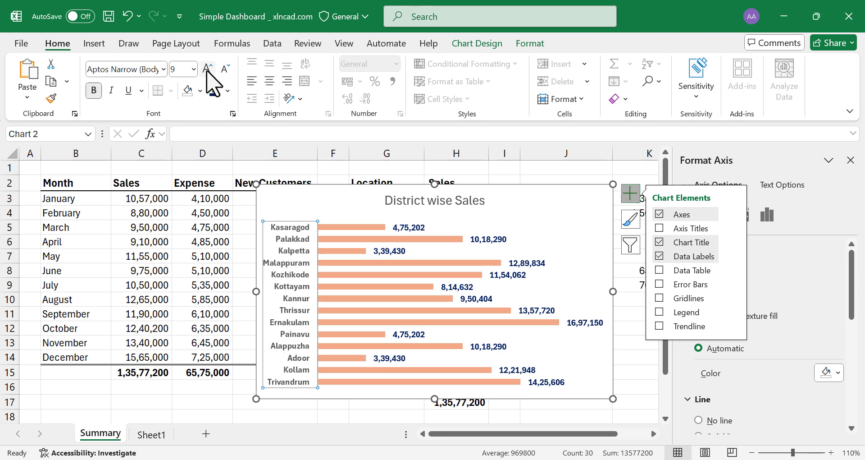
{"action": "left_click", "coordinate": [208, 70]}
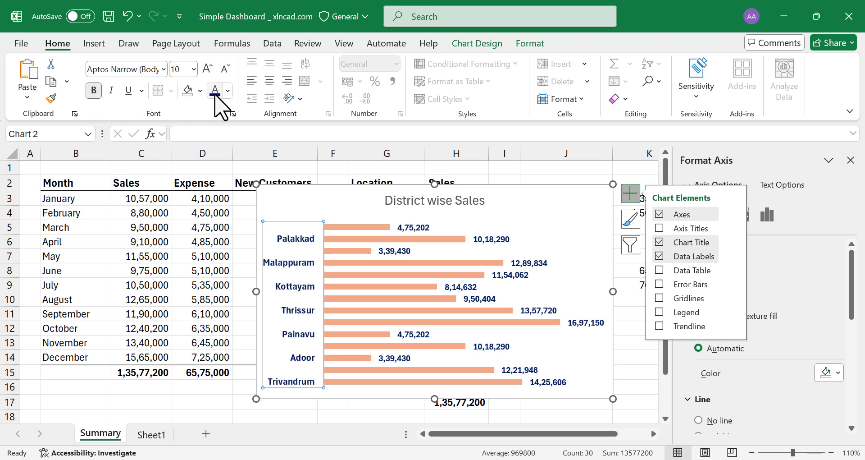
{"action": "left_click", "coordinate": [850, 161]}
Enlarge the bar chart slightly in width and height, extending its upper edge to row 1 so all location labels fit.
{"action": "left_click_drag", "start_coordinate": [613, 292], "coordinate": [618, 291]}
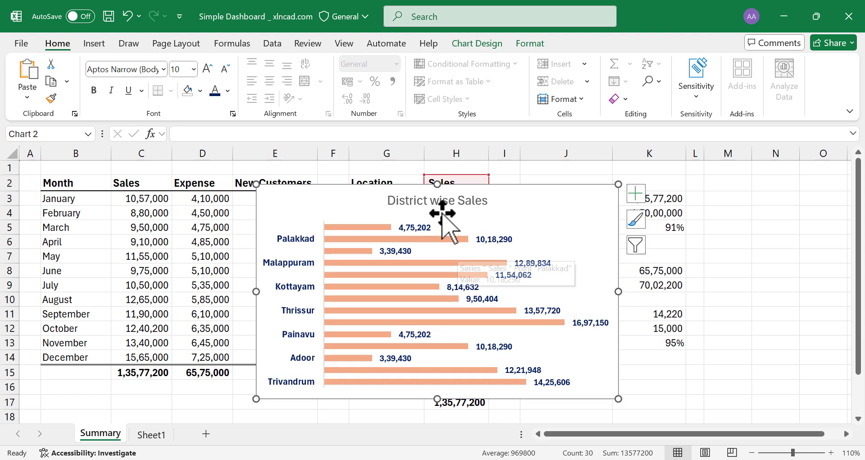
{"action": "left_click_drag", "start_coordinate": [437, 184], "coordinate": [437, 163]}
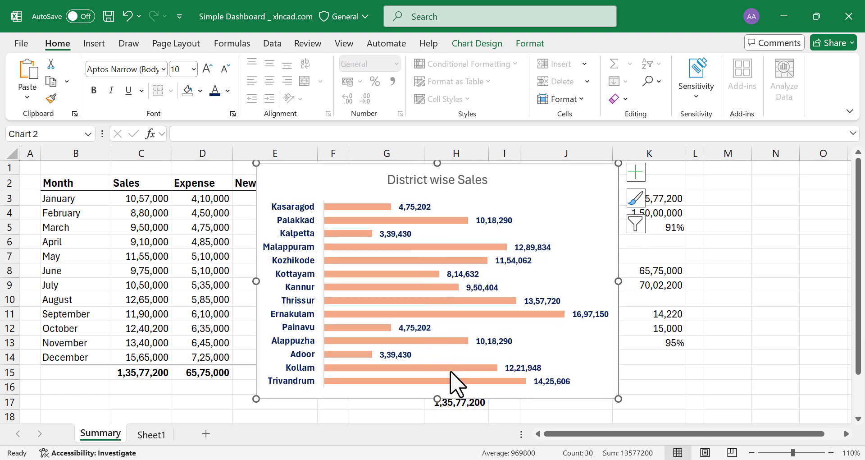
{"action": "left_click_drag", "start_coordinate": [435, 394], "coordinate": [435, 400]}
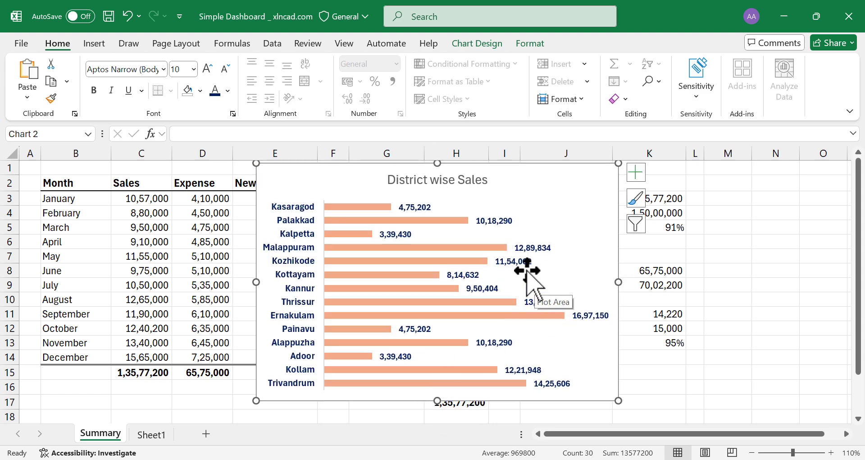
Make the chart title bold and dark blue, narrow the chart so it ends in column J, and deselect it.
{"action": "left_click", "coordinate": [450, 185]}
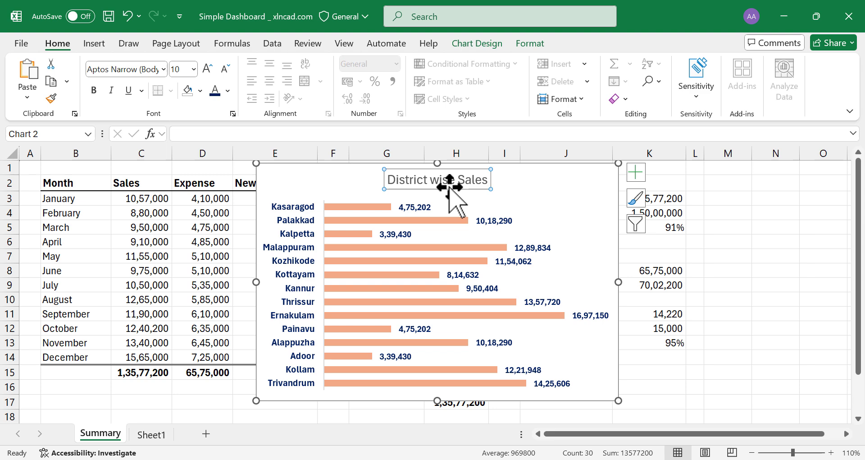
{"action": "left_click", "coordinate": [94, 90]}
{"action": "left_click_drag", "start_coordinate": [615, 281], "coordinate": [558, 282]}
{"action": "left_click_drag", "start_coordinate": [425, 188], "coordinate": [436, 188]}
{"action": "left_click", "coordinate": [485, 203]}
{"action": "left_click", "coordinate": [776, 342]}
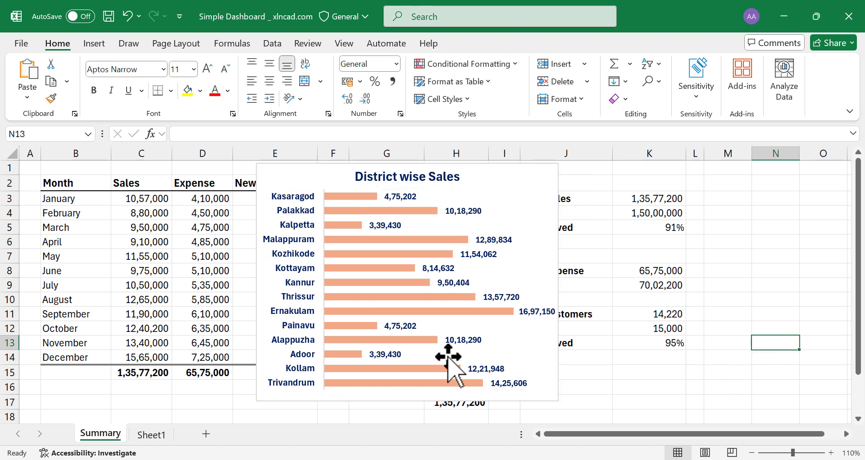
Cut the District wise Sales chart from Summary and paste it over the empty tall panel on Sheet1.
{"action": "right_click", "coordinate": [558, 370]}
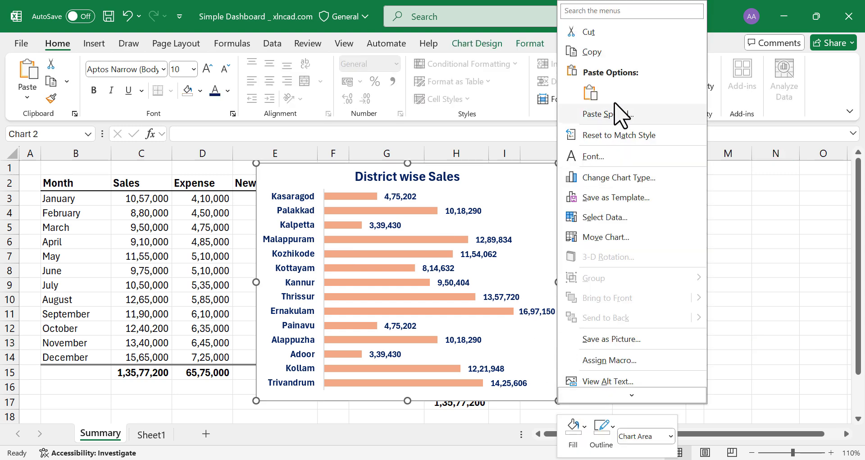
{"action": "left_click", "coordinate": [616, 36]}
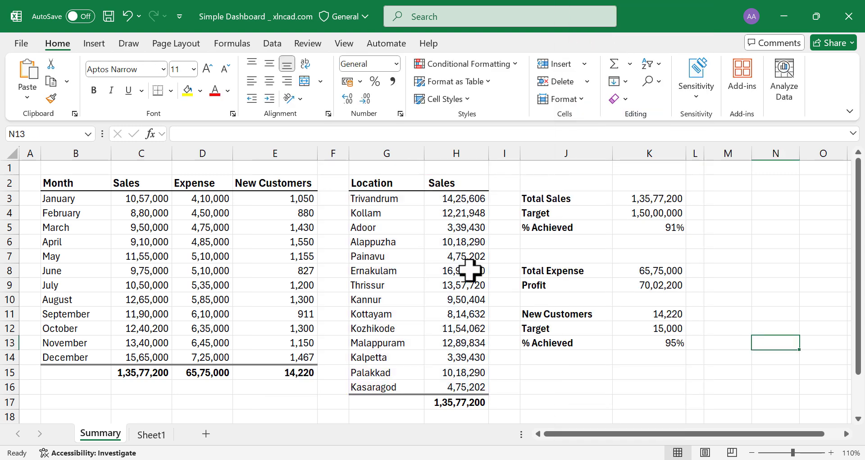
{"action": "left_click", "coordinate": [151, 434]}
{"action": "left_click", "coordinate": [656, 218]}
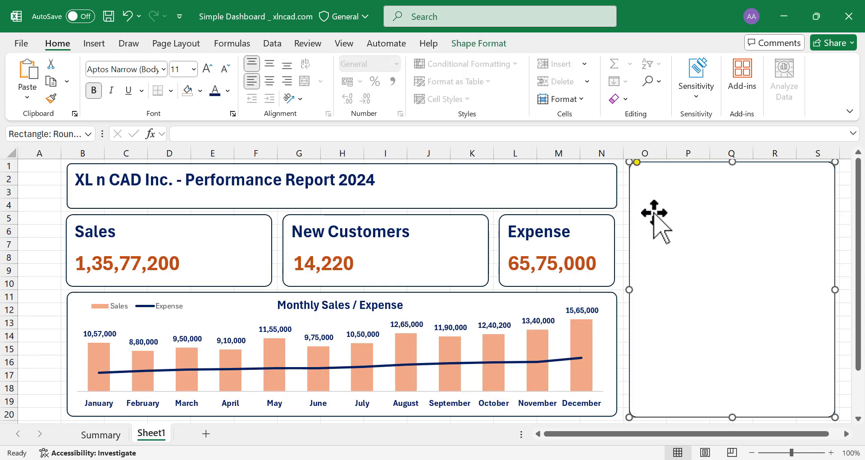
{"action": "key", "text": "ctrl+v"}
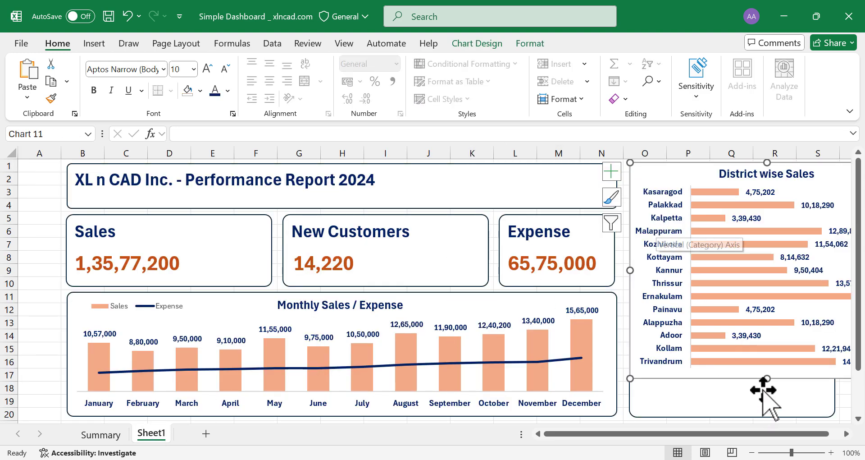
Stretch the pasted chart down toward the panel's lower edge and narrow column A.
{"action": "left_click_drag", "start_coordinate": [766, 379], "coordinate": [759, 411]}
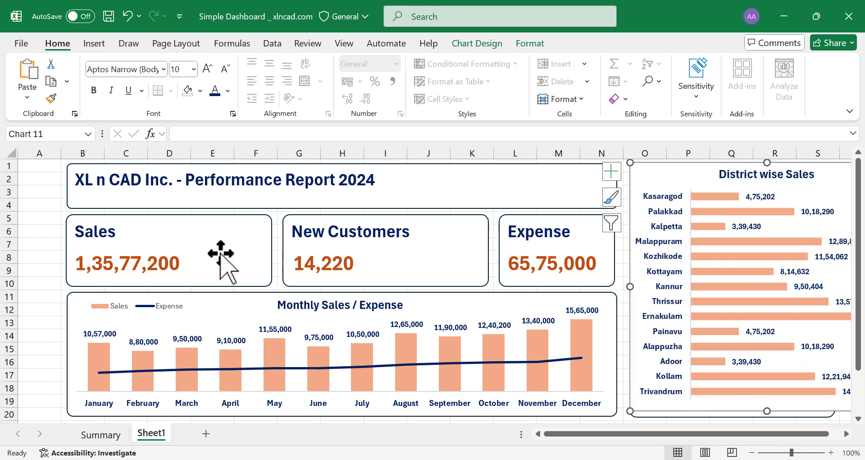
{"action": "left_click", "coordinate": [37, 193]}
{"action": "left_click_drag", "start_coordinate": [62, 155], "coordinate": [37, 157]}
Remove the District wise Sales chart's shape fill and outline.
{"action": "left_click", "coordinate": [608, 288]}
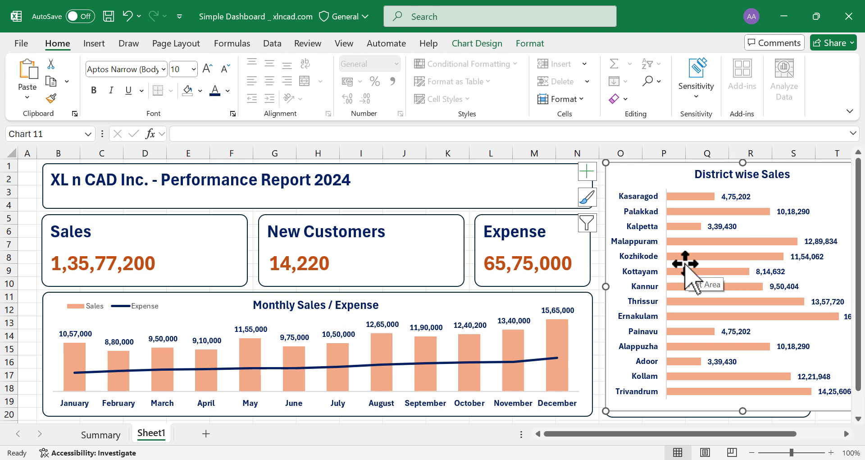
{"action": "left_click", "coordinate": [530, 47]}
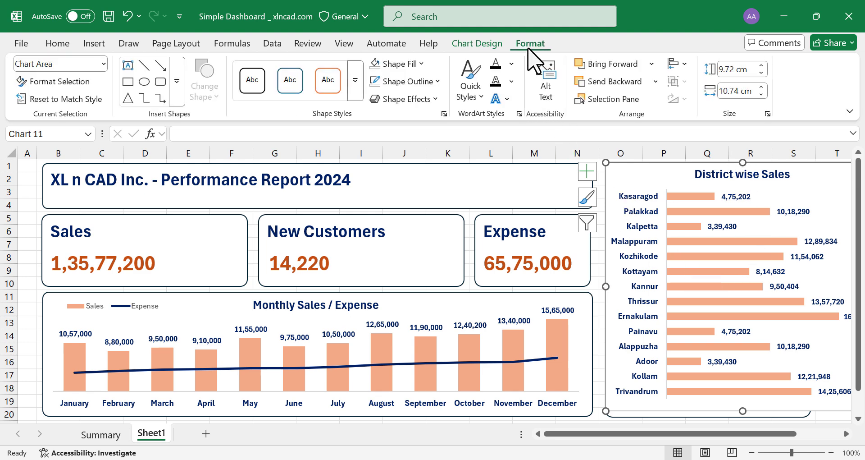
{"action": "left_click", "coordinate": [421, 64]}
{"action": "left_click", "coordinate": [397, 311]}
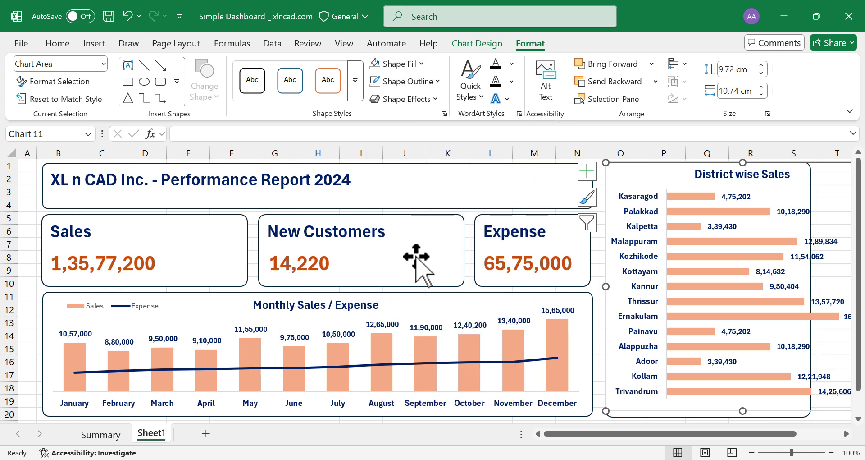
{"action": "left_click", "coordinate": [433, 82]}
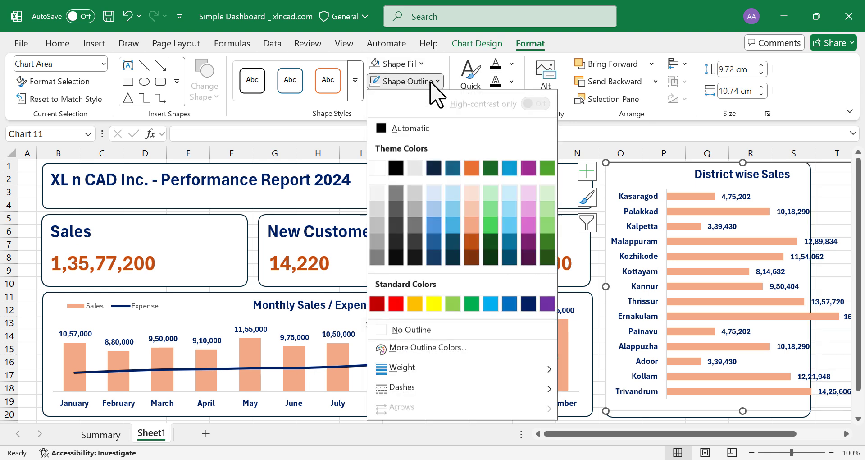
{"action": "left_click", "coordinate": [424, 332]}
Extend the plot area slightly downward and resize the chart to about 10.02 cm high and 7.94 cm wide to fit the panel.
{"action": "left_click", "coordinate": [679, 396]}
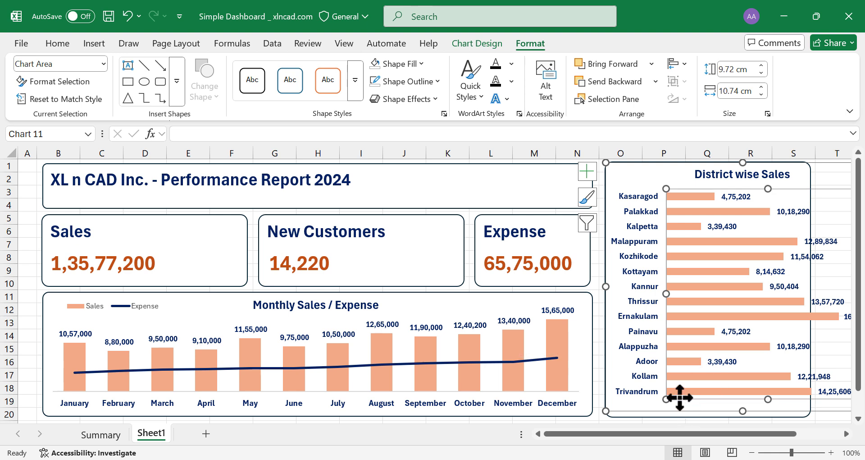
{"action": "left_click_drag", "start_coordinate": [769, 399], "coordinate": [767, 406]}
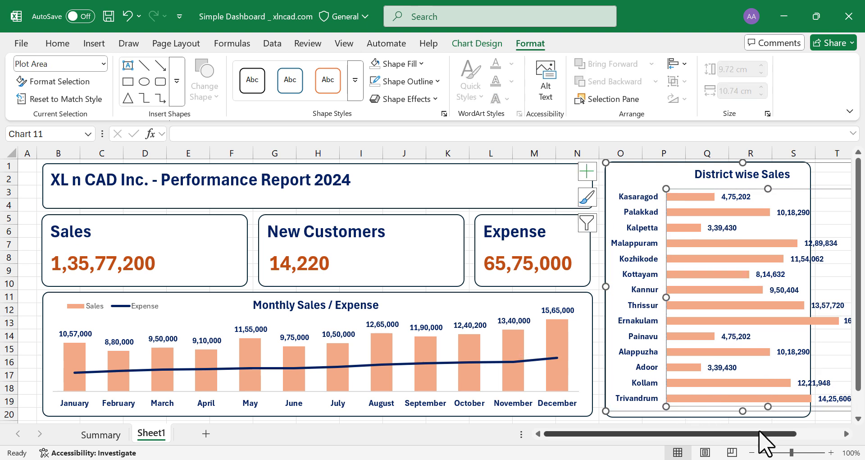
{"action": "left_click_drag", "start_coordinate": [667, 298], "coordinate": [676, 296]}
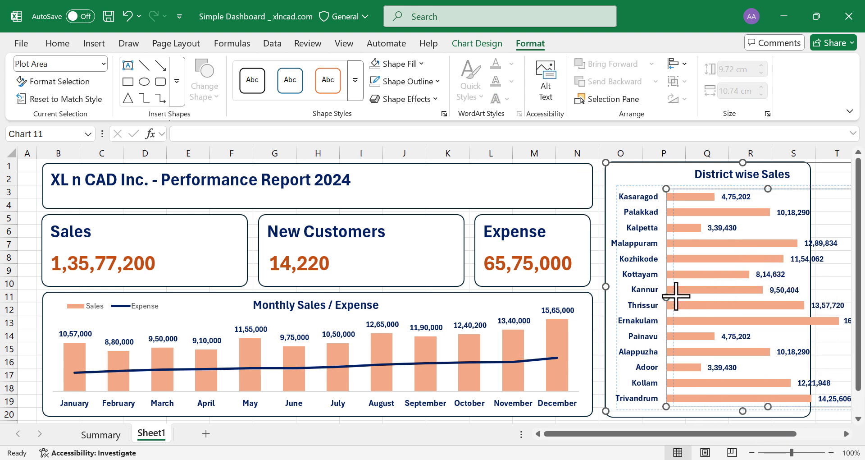
{"action": "left_click_drag", "start_coordinate": [739, 433], "coordinate": [784, 434]}
{"action": "left_click_drag", "start_coordinate": [742, 287], "coordinate": [671, 291]}
{"action": "left_click_drag", "start_coordinate": [570, 411], "coordinate": [569, 418]}
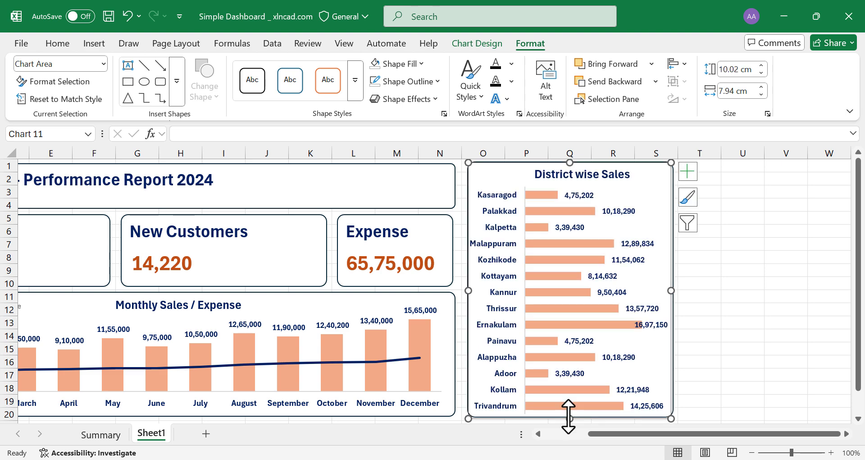
Shift the District wise Sales title slightly left to center it in the panel, and deselect the chart.
{"action": "left_click", "coordinate": [602, 177]}
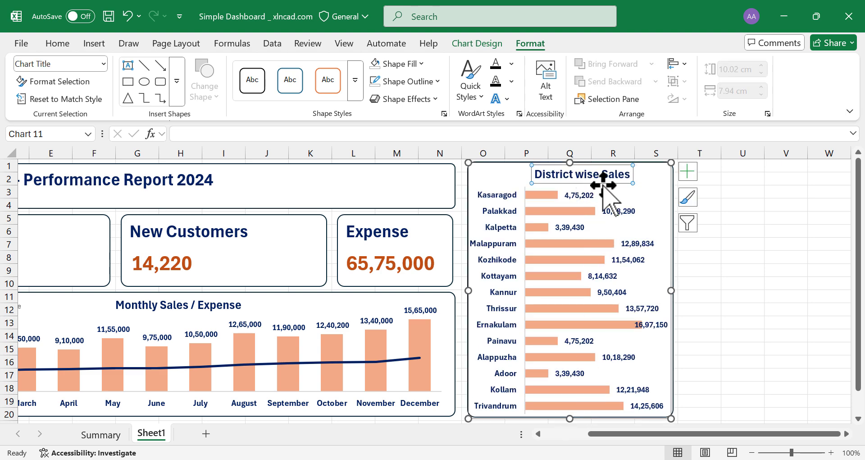
{"action": "left_click_drag", "start_coordinate": [603, 185], "coordinate": [597, 184]}
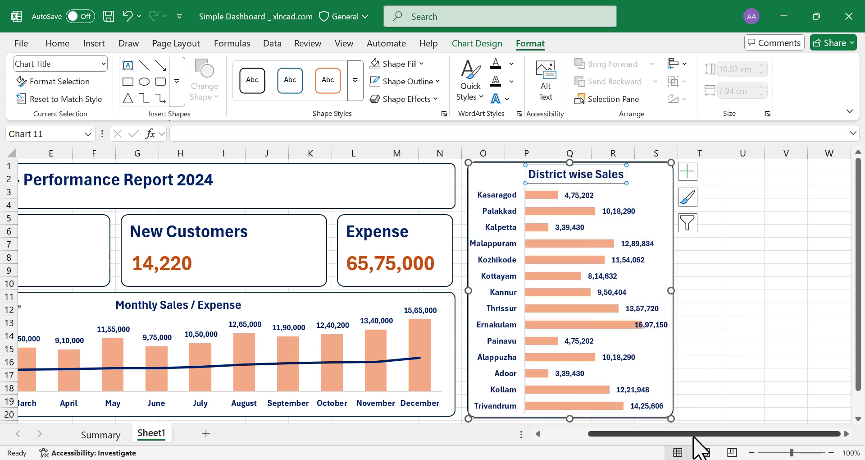
{"action": "left_click_drag", "start_coordinate": [694, 434], "coordinate": [583, 441]}
{"action": "left_click", "coordinate": [817, 309]}
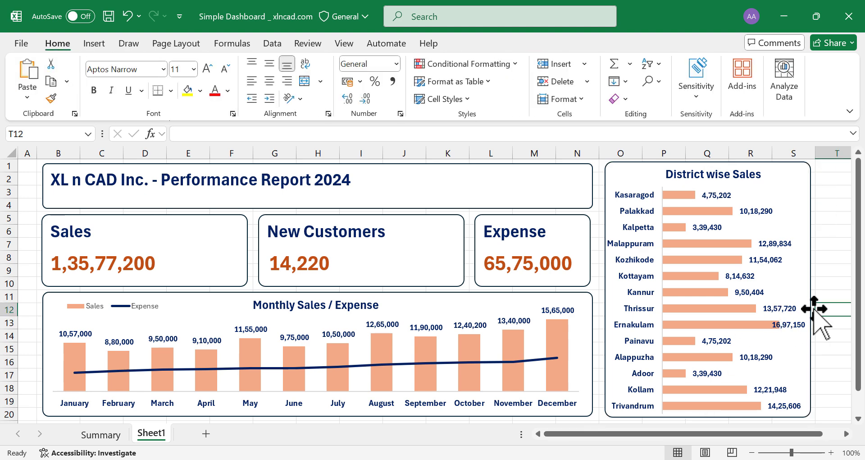
Widen the District wise Sales panel and its chart rightward to reach the edge of column T.
{"action": "left_click", "coordinate": [814, 310]}
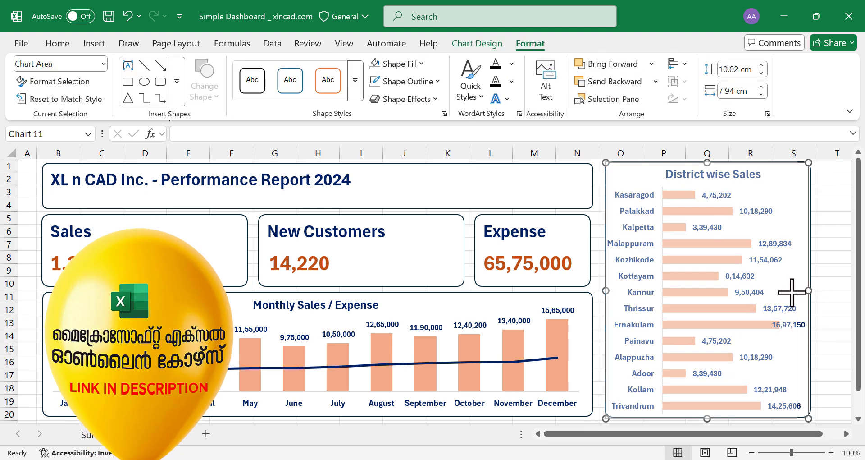
{"action": "left_click", "coordinate": [814, 291]}
{"action": "left_click_drag", "start_coordinate": [813, 290], "coordinate": [836, 292]}
{"action": "left_click", "coordinate": [787, 294]}
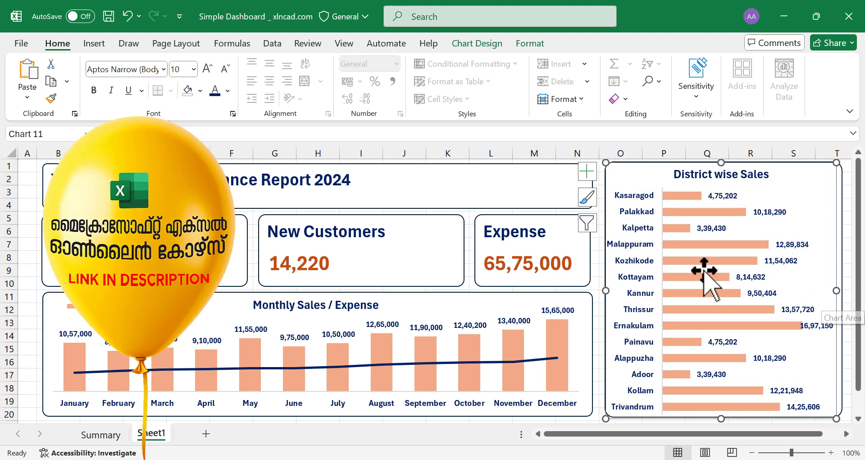
Move the plot area's left edge slightly inward and raise its upper edge in the District wise Sales chart.
{"action": "left_click", "coordinate": [813, 228]}
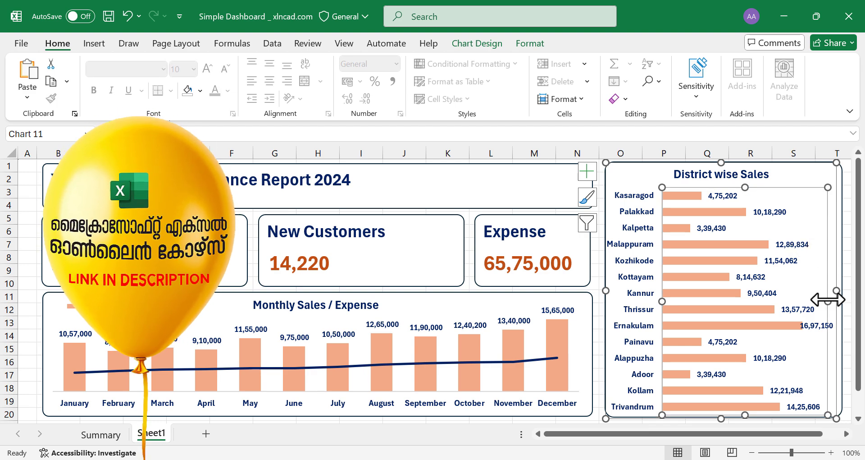
{"action": "left_click_drag", "start_coordinate": [663, 301], "coordinate": [671, 301]}
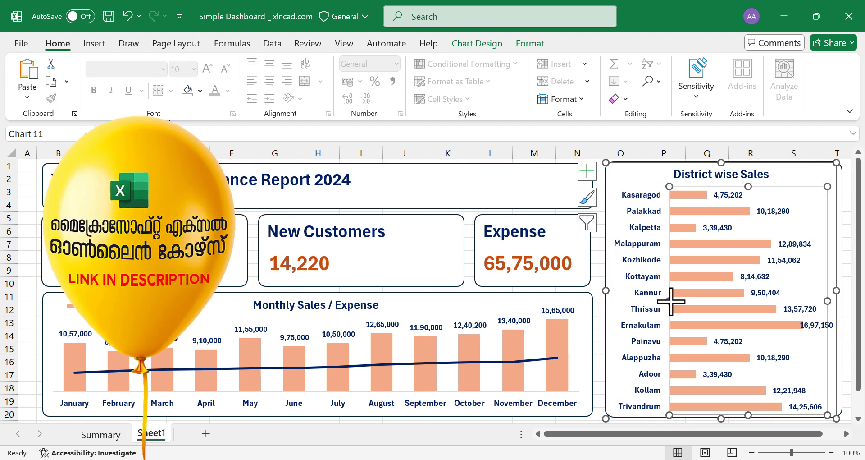
{"action": "left_click_drag", "start_coordinate": [748, 185], "coordinate": [758, 182]}
{"action": "left_click", "coordinate": [744, 175]}
Select cell A1 and hide the gridlines on the dashboard sheet.
{"action": "left_click", "coordinate": [23, 163]}
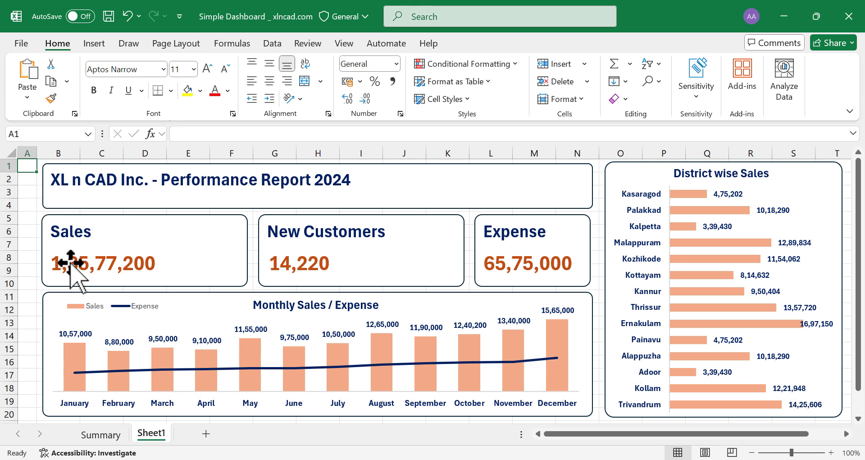
{"action": "left_click", "coordinate": [343, 45]}
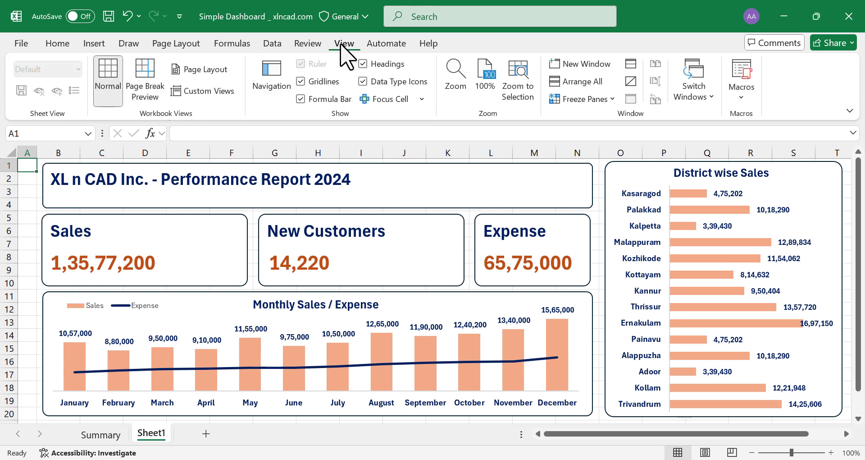
{"action": "left_click", "coordinate": [301, 82]}
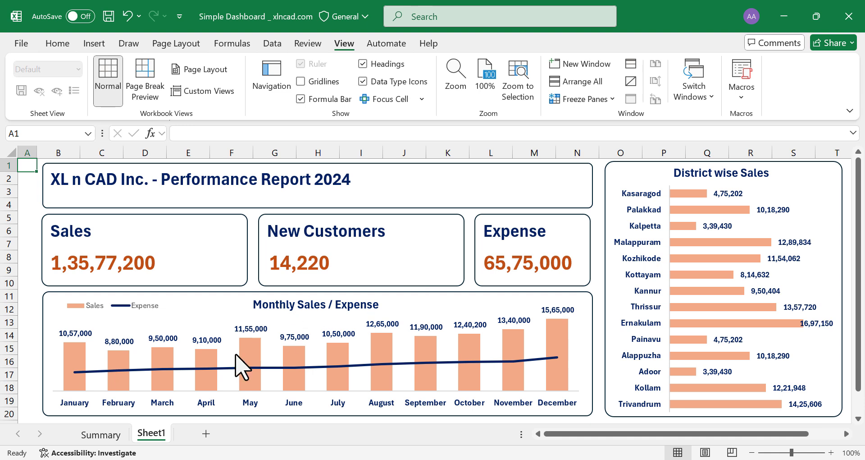
On the Summary sheet, add the label Remainder in J6 and the formula =1-K5 in K6.
{"action": "left_click", "coordinate": [107, 436]}
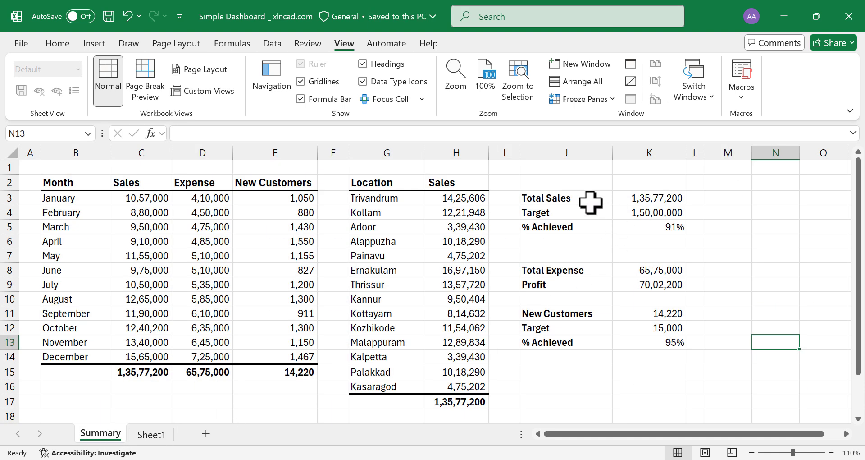
{"action": "left_click", "coordinate": [580, 247]}
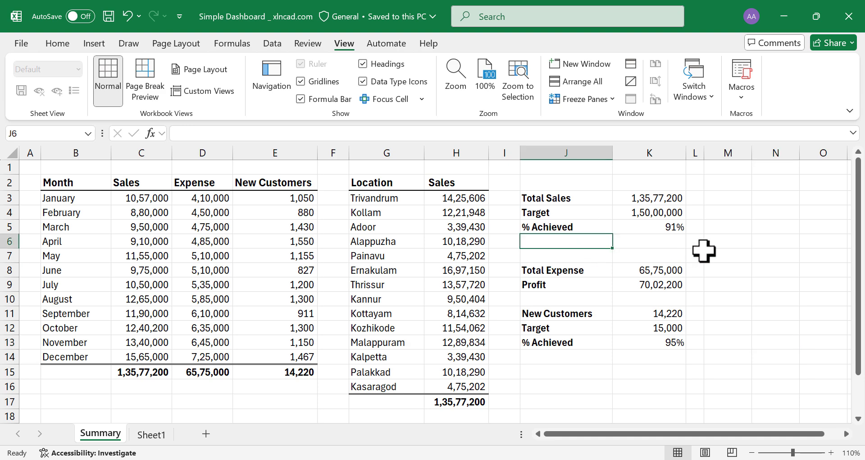
{"action": "type", "text": "Remainder"}
{"action": "key", "text": "Tab"}
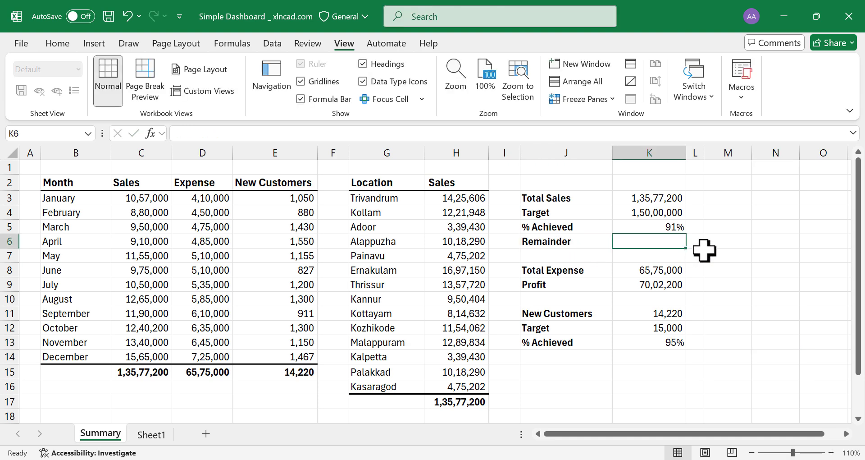
{"action": "type", "text": "="}
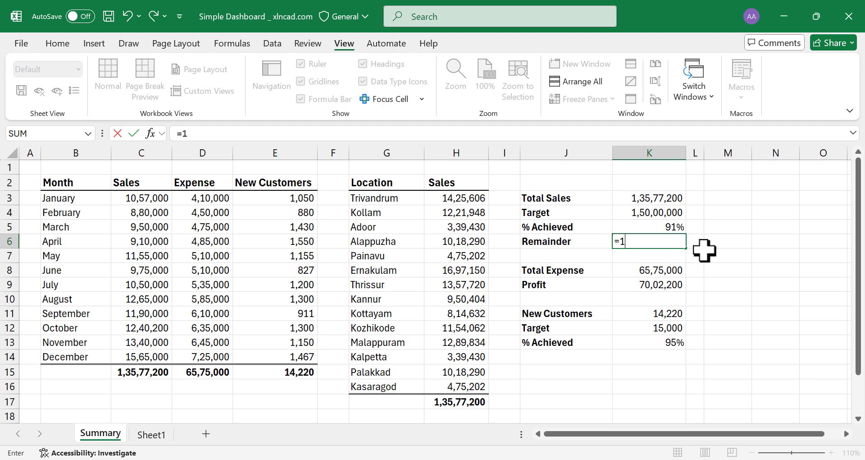
{"action": "type", "text": "1-"}
{"action": "left_click", "coordinate": [646, 228]}
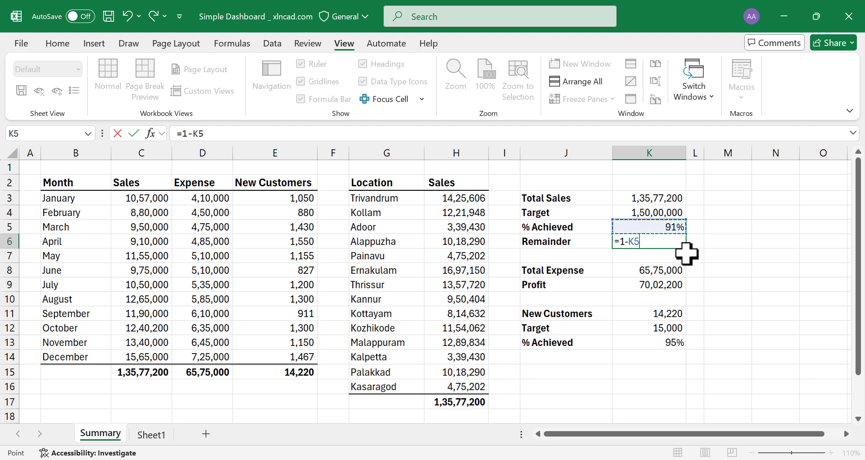
{"action": "key", "text": "Return"}
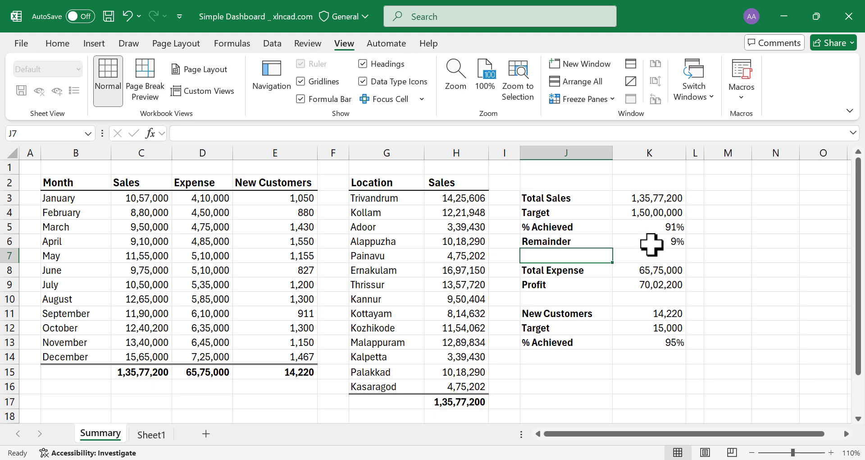
Insert a doughnut chart from the sales % Achieved and Remainder data in J5:K6.
{"action": "left_click_drag", "start_coordinate": [595, 230], "coordinate": [632, 241]}
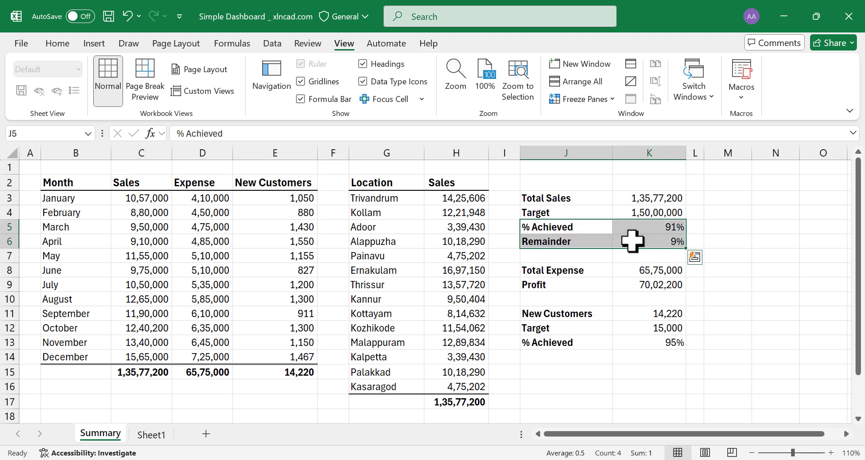
{"action": "left_click", "coordinate": [88, 45]}
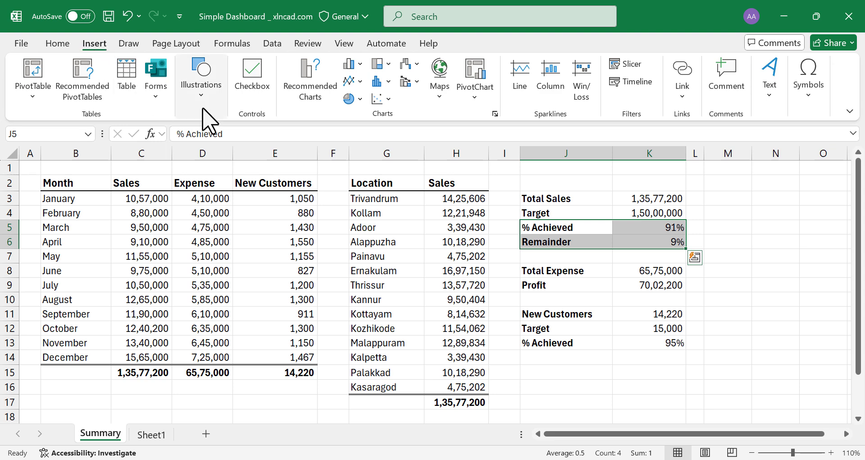
{"action": "left_click", "coordinate": [360, 99]}
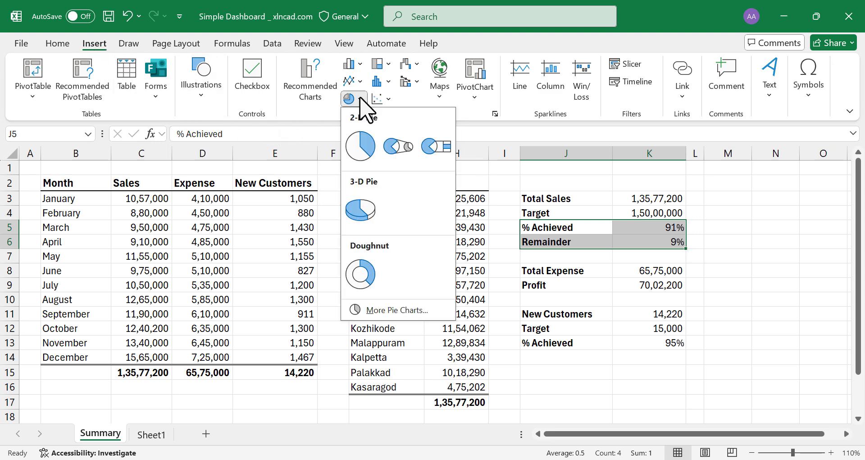
{"action": "left_click", "coordinate": [370, 270]}
Delete the doughnut chart's title and legend, and move the chart left, clear of the data in columns J and K.
{"action": "left_click", "coordinate": [445, 200]}
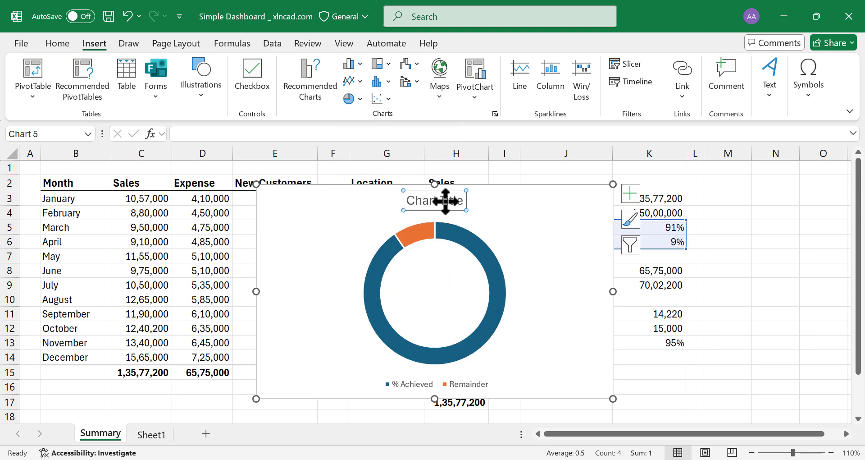
{"action": "key", "text": "Delete"}
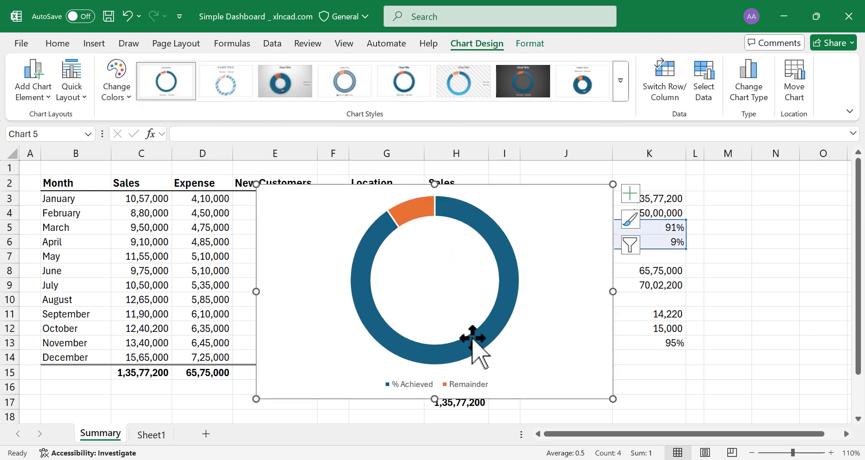
{"action": "left_click", "coordinate": [417, 383]}
{"action": "key", "text": "Delete"}
{"action": "left_click_drag", "start_coordinate": [549, 220], "coordinate": [410, 189]}
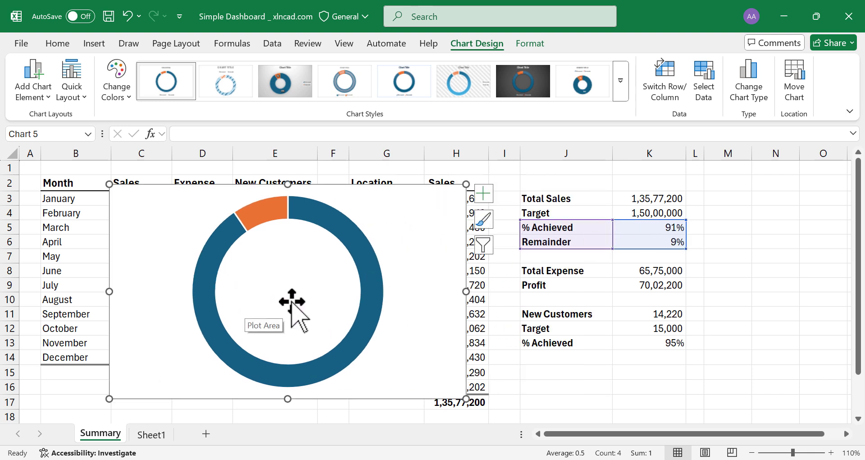
Add a text box in the center of the doughnut chart and link it to =Summary!$K$5.
{"action": "left_click", "coordinate": [95, 44]}
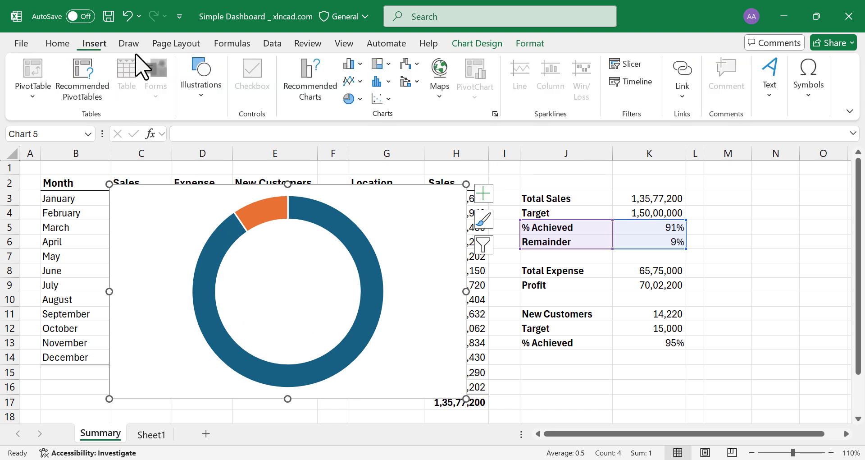
{"action": "left_click", "coordinate": [770, 80]}
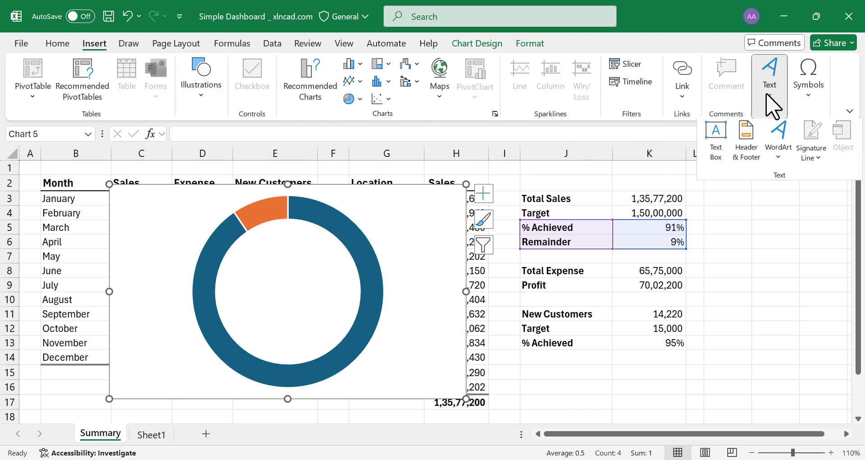
{"action": "left_click", "coordinate": [719, 152]}
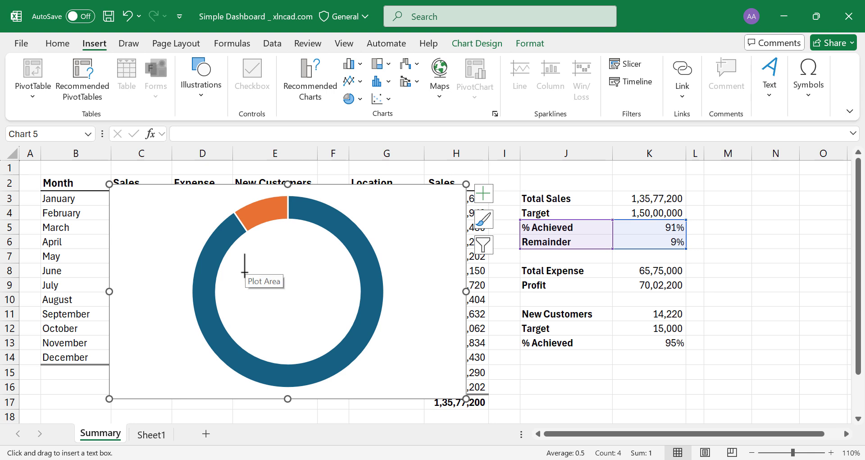
{"action": "left_click_drag", "start_coordinate": [244, 272], "coordinate": [333, 308]}
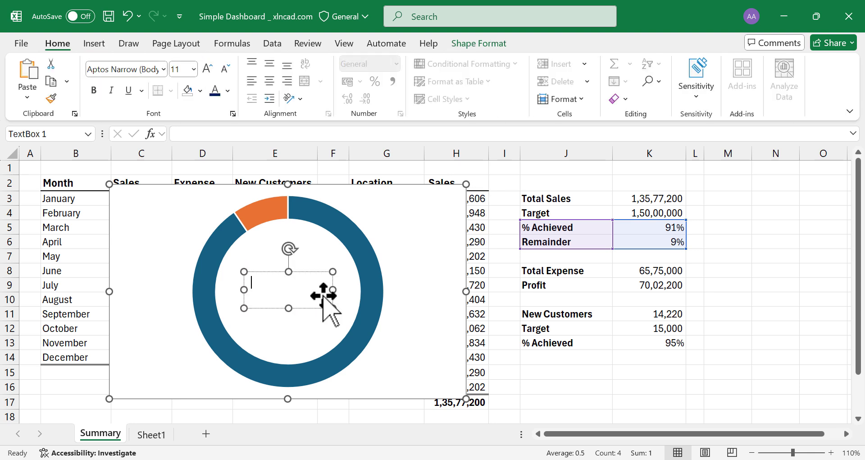
{"action": "left_click", "coordinate": [198, 134]}
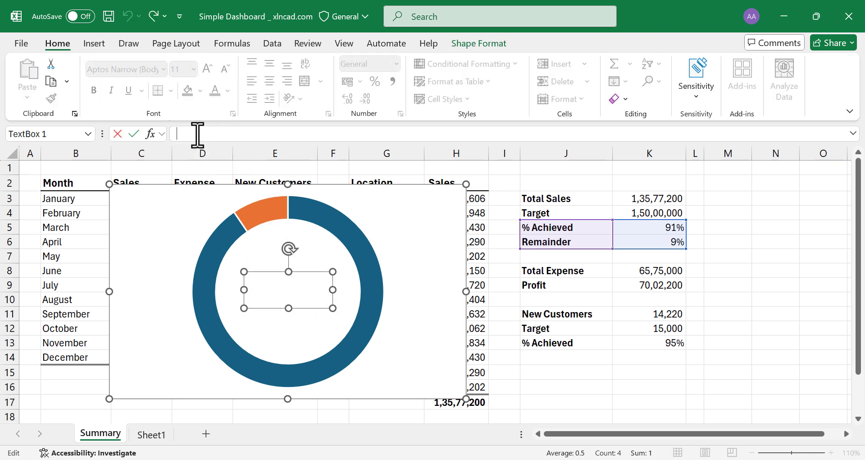
{"action": "type", "text": "="}
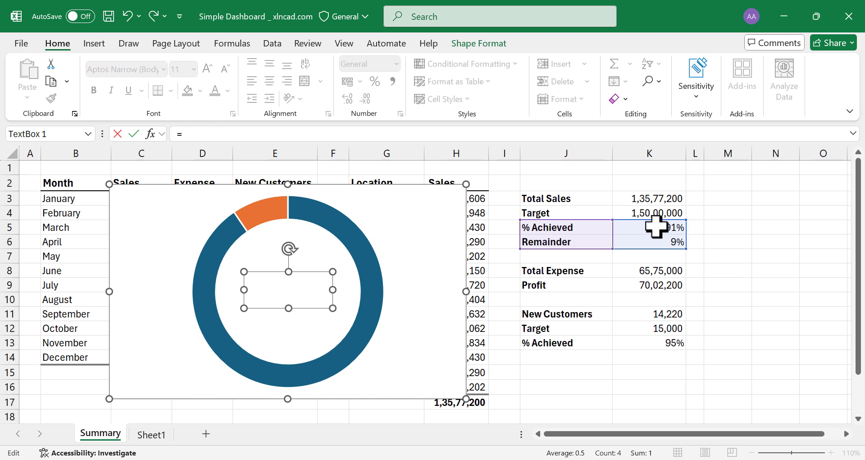
{"action": "left_click", "coordinate": [647, 228]}
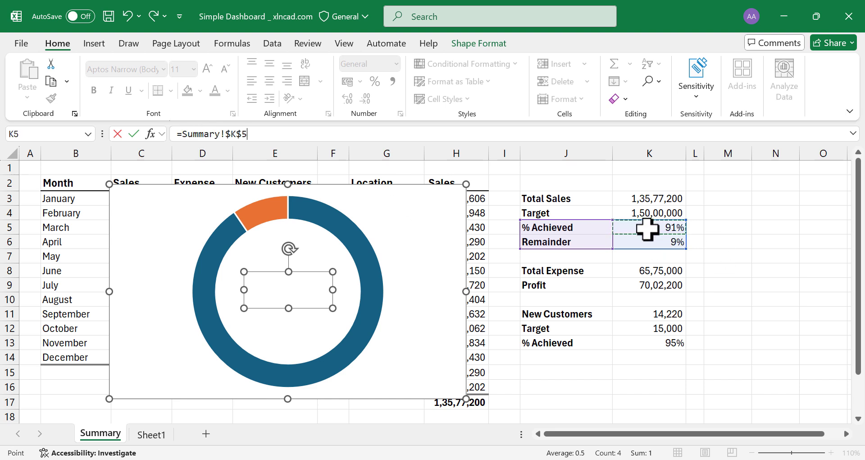
{"action": "key", "text": "Return"}
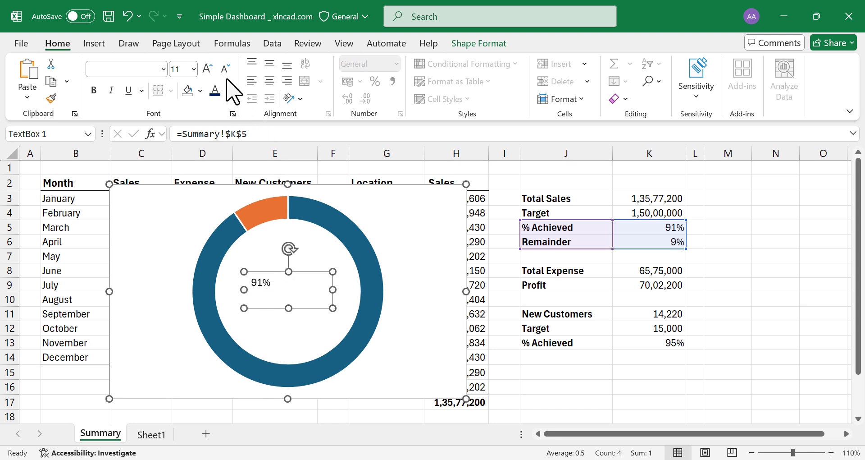
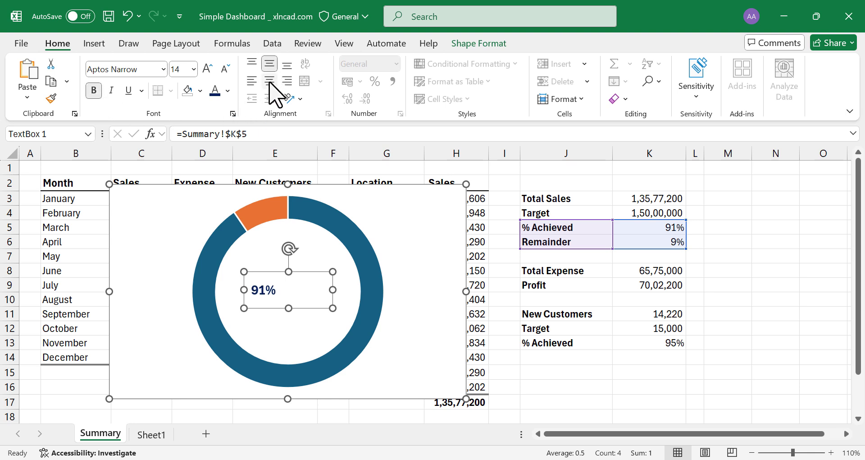
{"action": "left_click", "coordinate": [622, 373]}
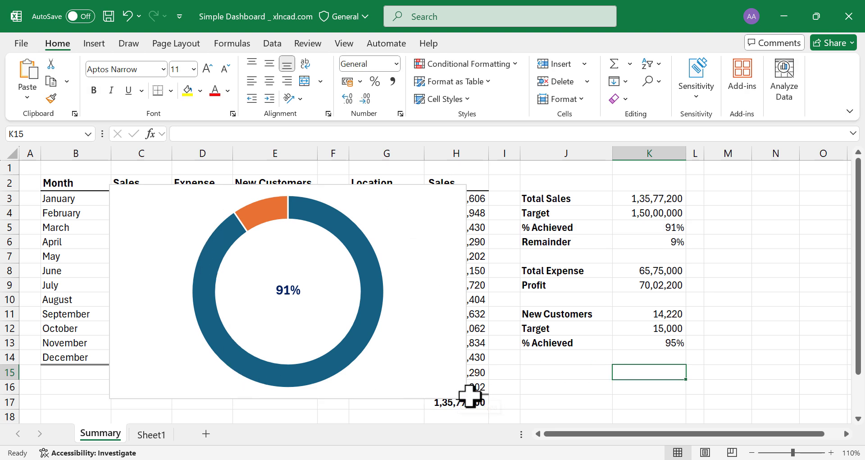
Shrink the doughnut chart to about two columns wide and widen its center text box to fit the percentage.
{"action": "left_click_drag", "start_coordinate": [464, 396], "coordinate": [240, 279]}
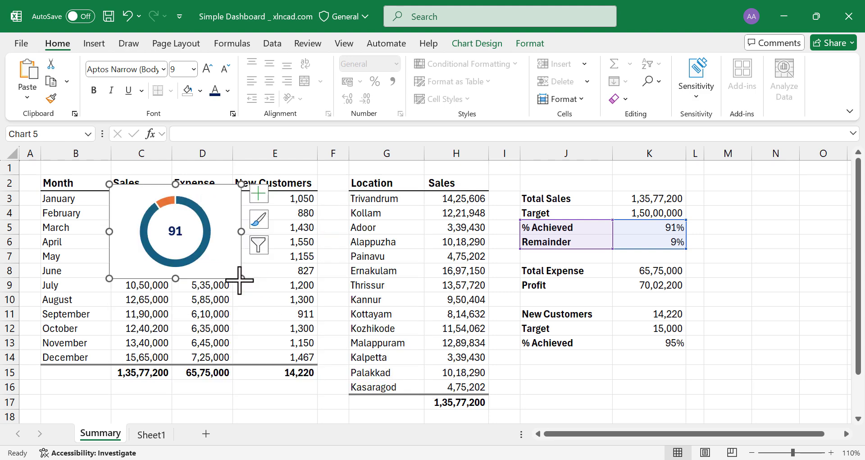
{"action": "left_click", "coordinate": [175, 231]}
{"action": "left_click_drag", "start_coordinate": [159, 223], "coordinate": [155, 223]}
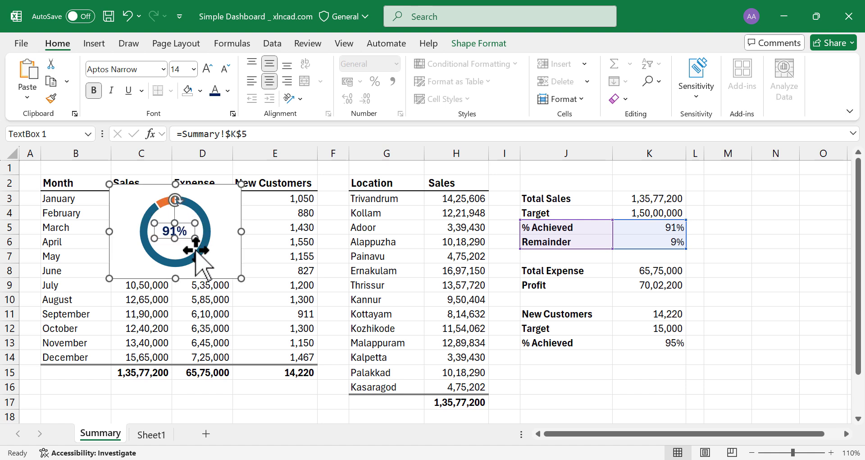
{"action": "left_click", "coordinate": [548, 369]}
Fill the whole ring of the sales doughnut chart with the medium-light orange theme shade.
{"action": "mouse_move", "coordinate": [200, 233]}
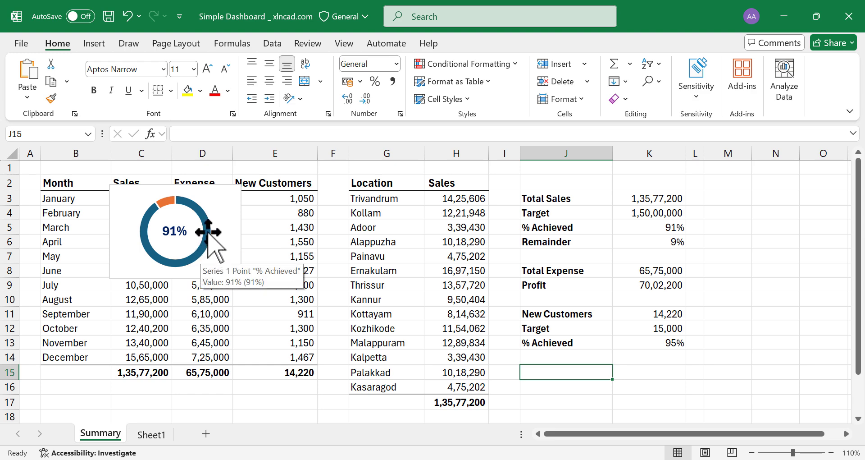
{"action": "right_click", "coordinate": [209, 232]}
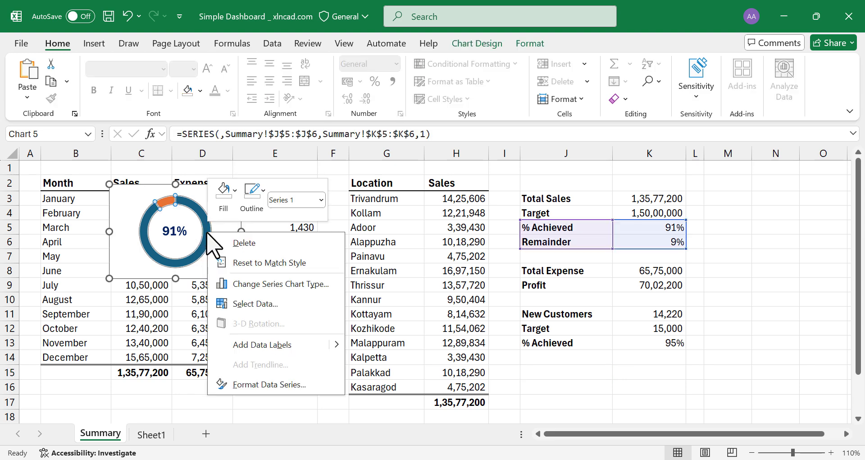
{"action": "left_click", "coordinate": [297, 386]}
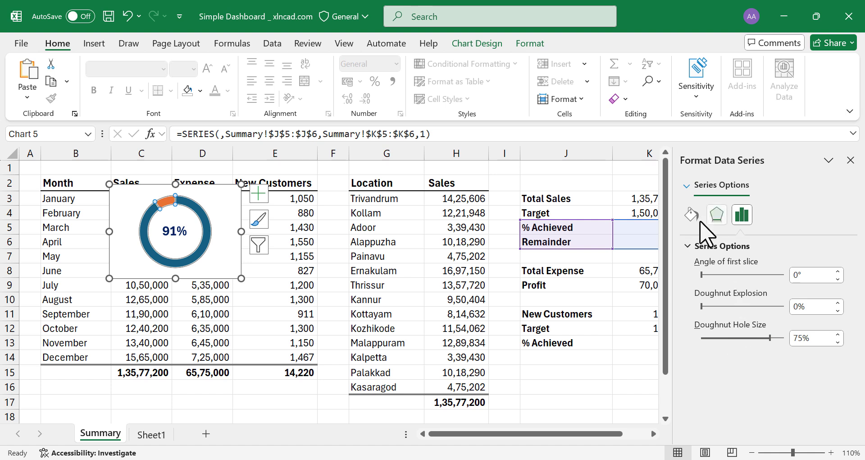
{"action": "left_click", "coordinate": [698, 218]}
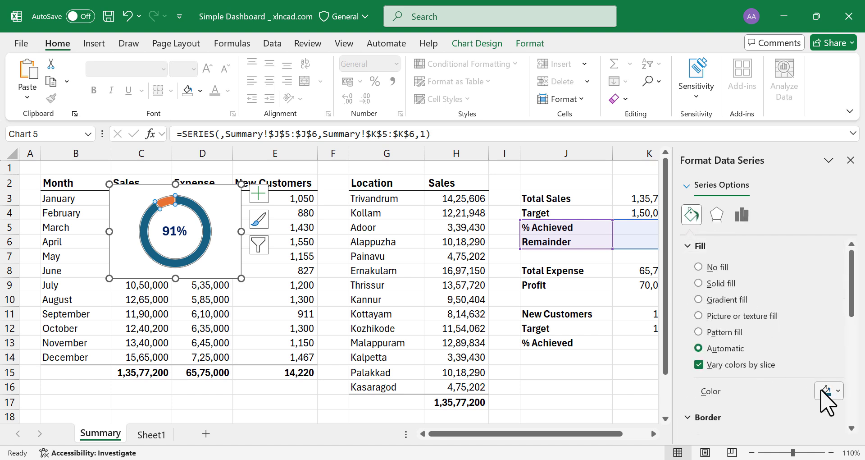
{"action": "left_click", "coordinate": [825, 396]}
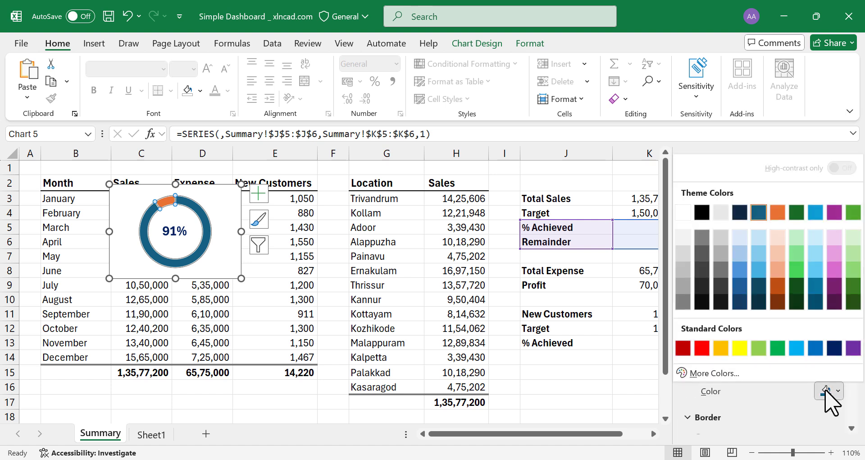
{"action": "left_click", "coordinate": [777, 270]}
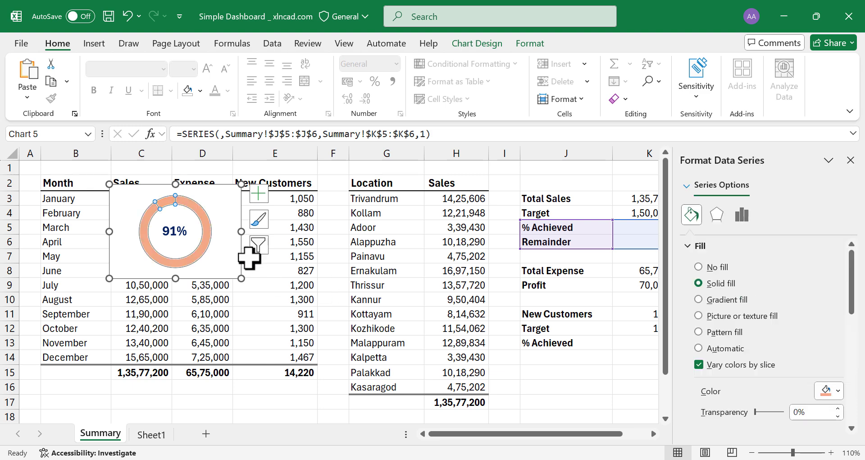
Fill only the Remainder slice of the sales doughnut with the palest orange theme shade.
{"action": "left_click", "coordinate": [168, 199]}
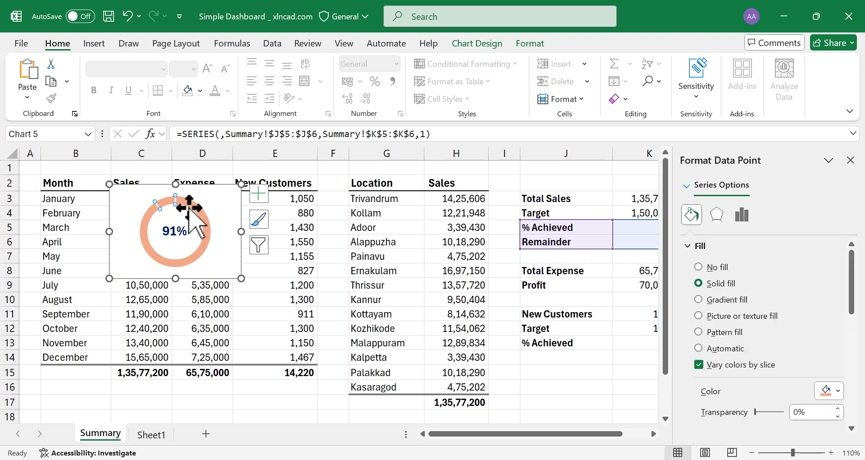
{"action": "left_click", "coordinate": [834, 391]}
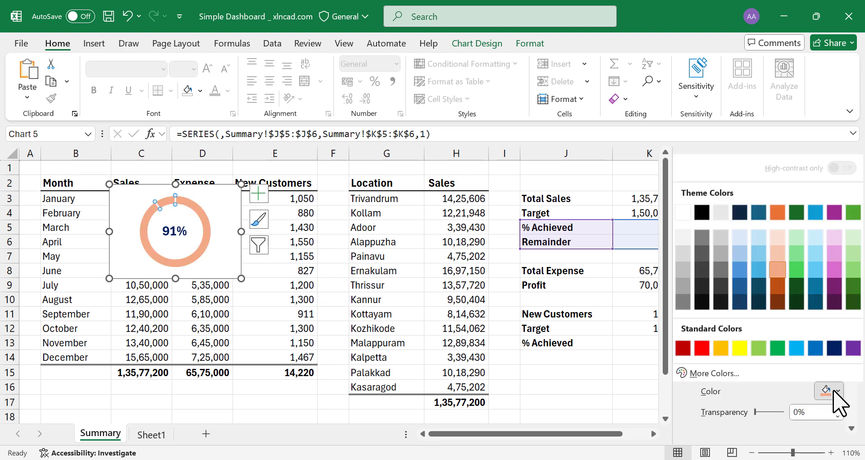
{"action": "left_click", "coordinate": [778, 242]}
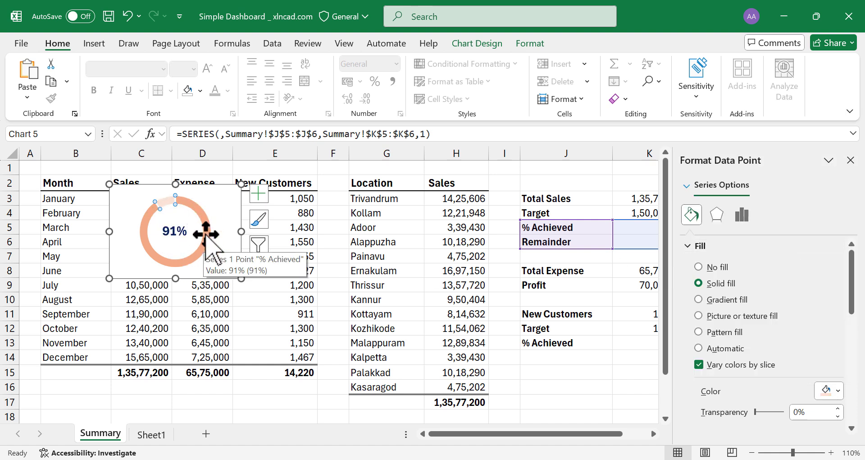
Set the sales doughnut's hole size to 65% and close the formatting options.
{"action": "left_click", "coordinate": [742, 214]}
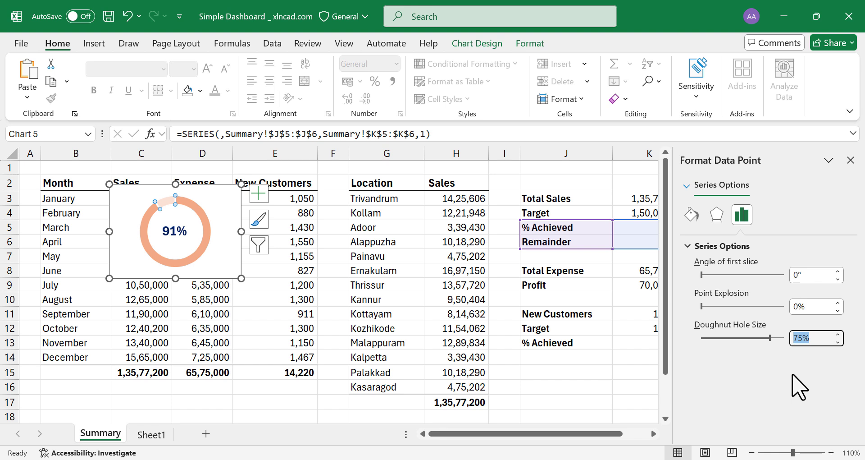
{"action": "key", "text": "Return"}
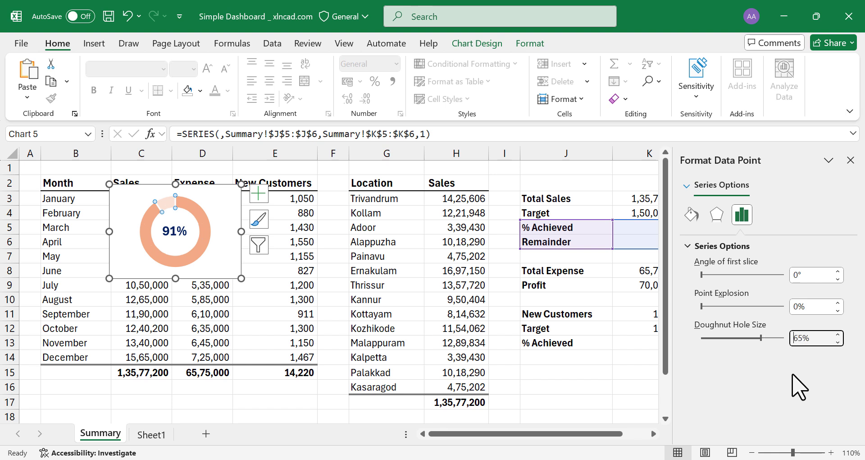
{"action": "left_click", "coordinate": [603, 378]}
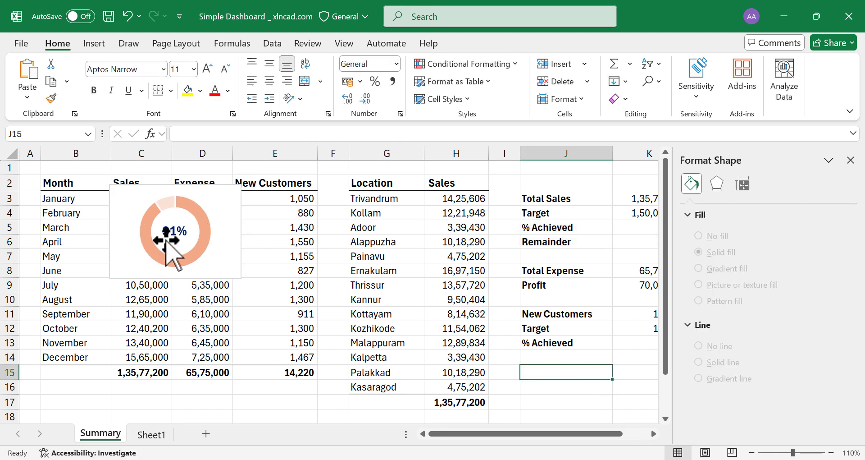
{"action": "left_click", "coordinate": [850, 160]}
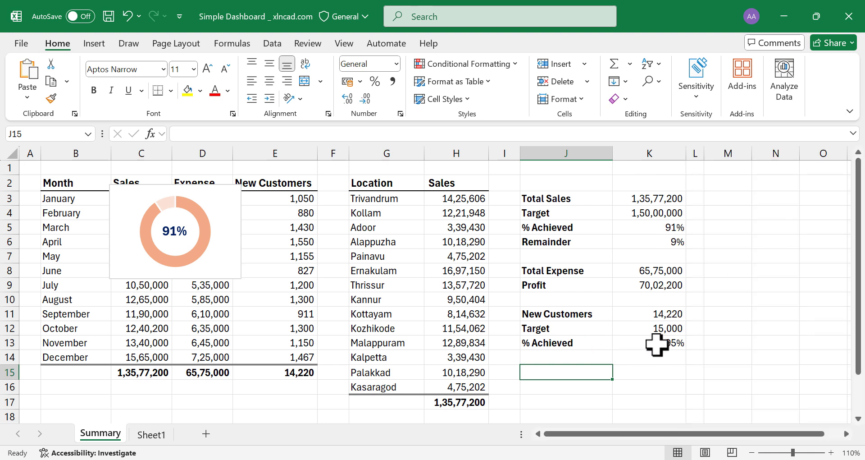
Add a Remainder label in J14 below the new customers' % Achieved and enter =1-K13 in K14.
{"action": "left_click", "coordinate": [549, 357]}
{"action": "type", "text": "Remai"}
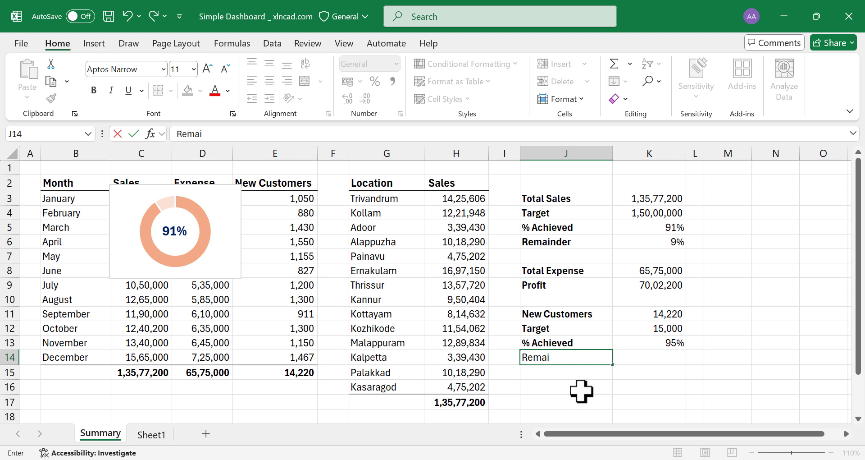
{"action": "type", "text": "nder"}
{"action": "key", "text": "Tab"}
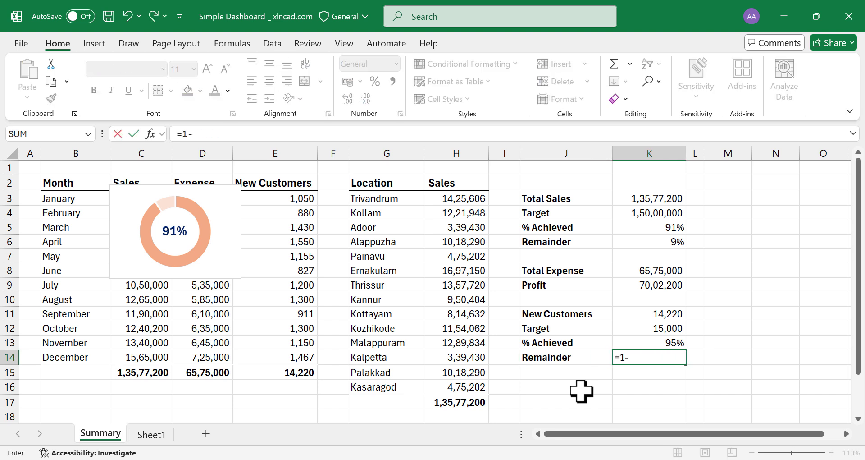
{"action": "type", "text": "=1-"}
{"action": "left_click", "coordinate": [652, 341]}
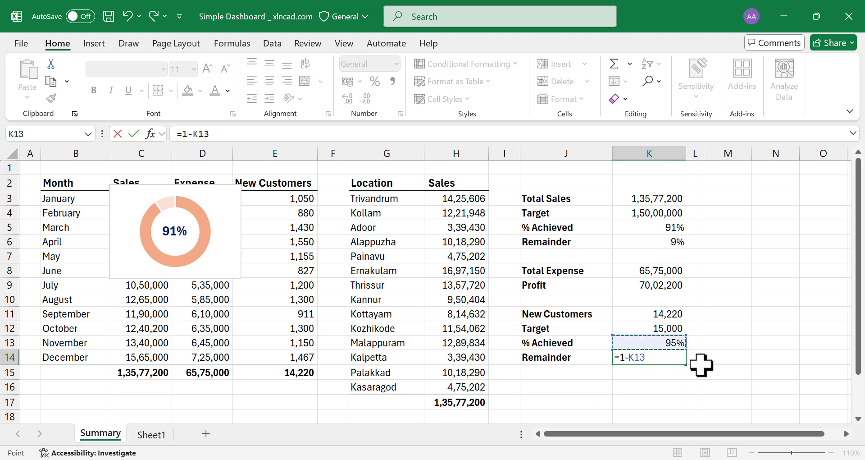
{"action": "key", "text": "Return"}
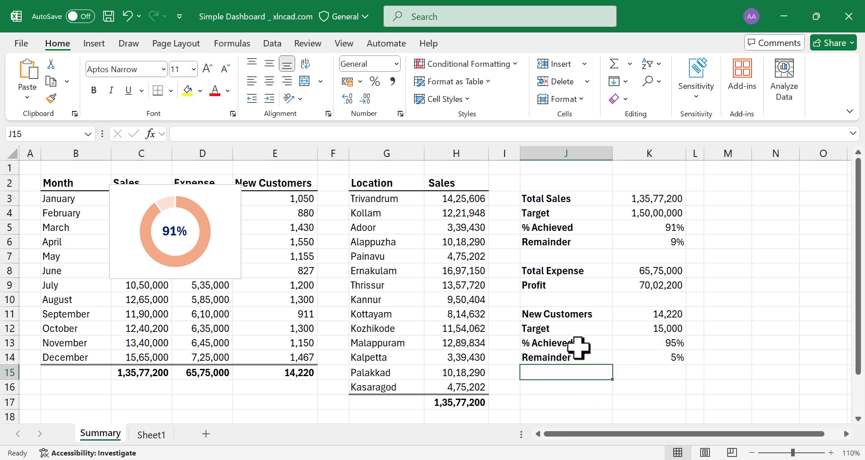
Insert a doughnut chart from the new customers' % Achieved and Remainder data in J13:K14.
{"action": "left_click_drag", "start_coordinate": [579, 347], "coordinate": [628, 353]}
{"action": "left_click", "coordinate": [93, 44]}
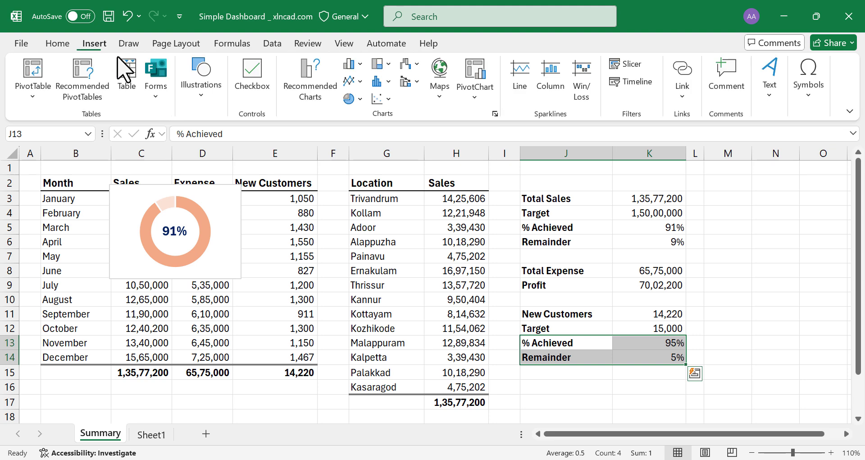
{"action": "left_click", "coordinate": [349, 98]}
{"action": "left_click", "coordinate": [360, 272]}
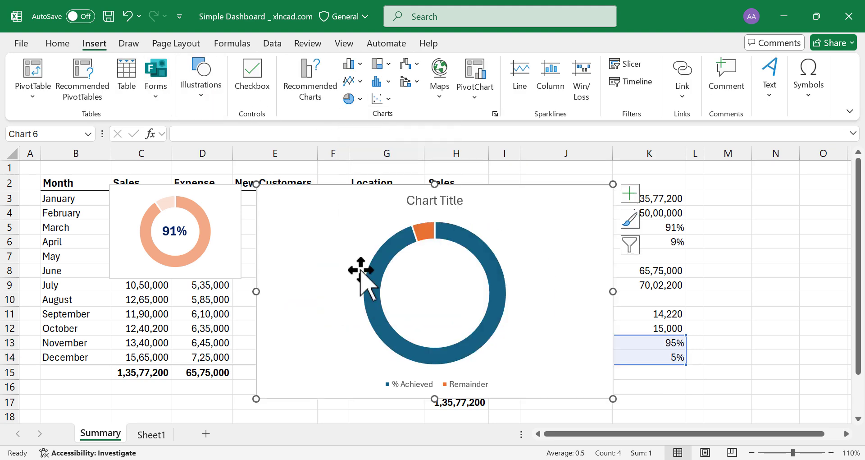
Delete the title and legend of the new customers doughnut chart.
{"action": "left_click", "coordinate": [443, 202]}
{"action": "key", "text": "Delete"}
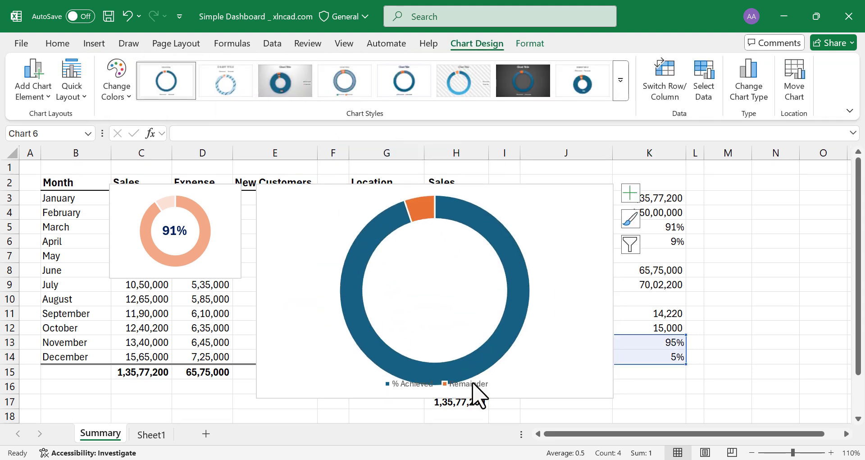
{"action": "left_click", "coordinate": [474, 384]}
{"action": "key", "text": "Delete"}
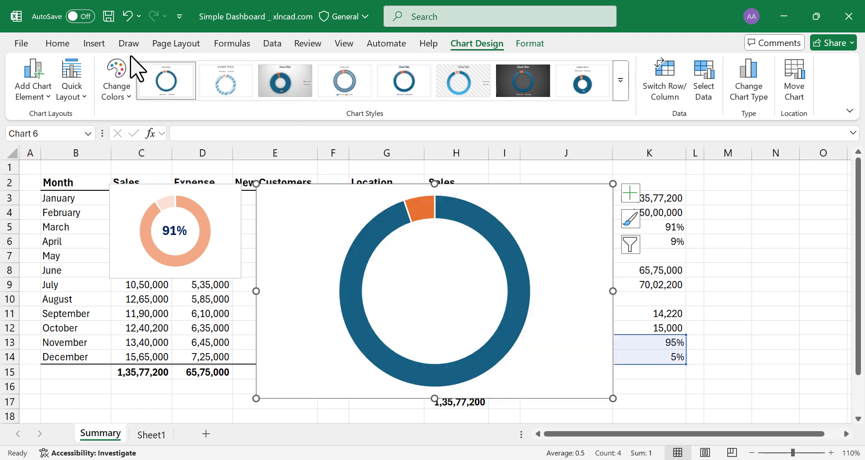
Add a text box in the center of the new customers doughnut and link it to =Summary!$K$13.
{"action": "left_click", "coordinate": [95, 43]}
{"action": "left_click", "coordinate": [769, 90]}
{"action": "left_click", "coordinate": [719, 154]}
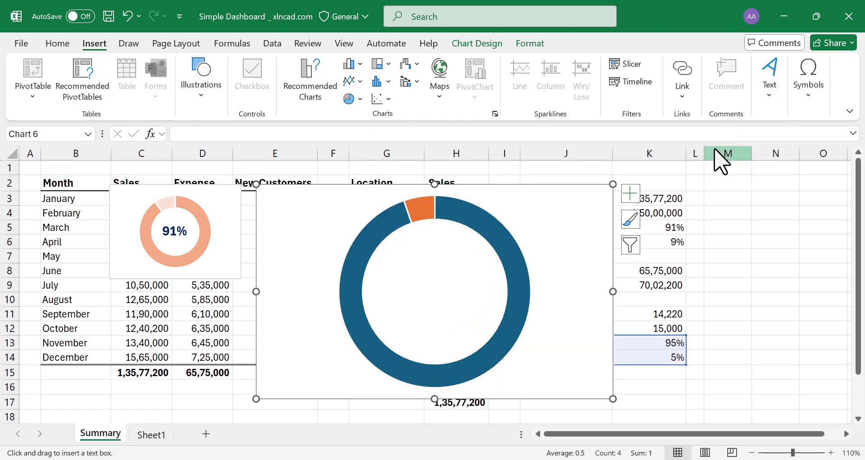
{"action": "left_click_drag", "start_coordinate": [394, 277], "coordinate": [479, 310]}
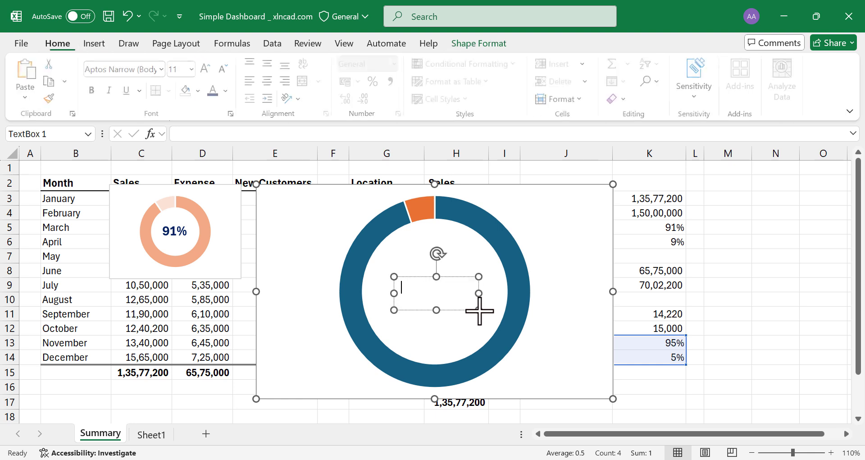
{"action": "left_click", "coordinate": [217, 134]}
{"action": "type", "text": "="}
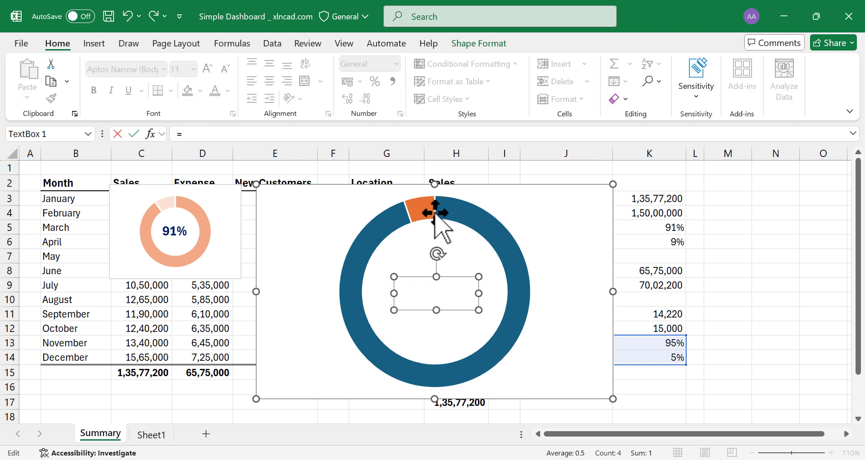
{"action": "left_click", "coordinate": [666, 344]}
{"action": "key", "text": "Return"}
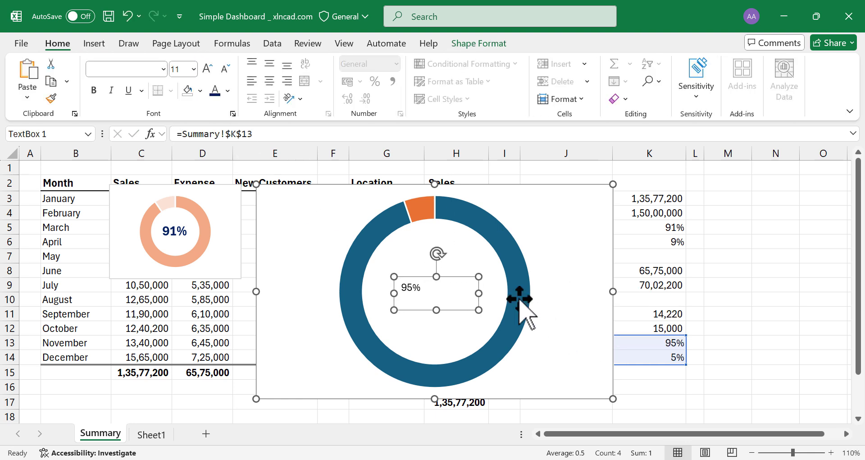
Format the linked percentage text as bold, dark blue, size 16, centered horizontally and vertically in its box.
{"action": "left_click", "coordinate": [456, 274]}
{"action": "left_click", "coordinate": [404, 290]}
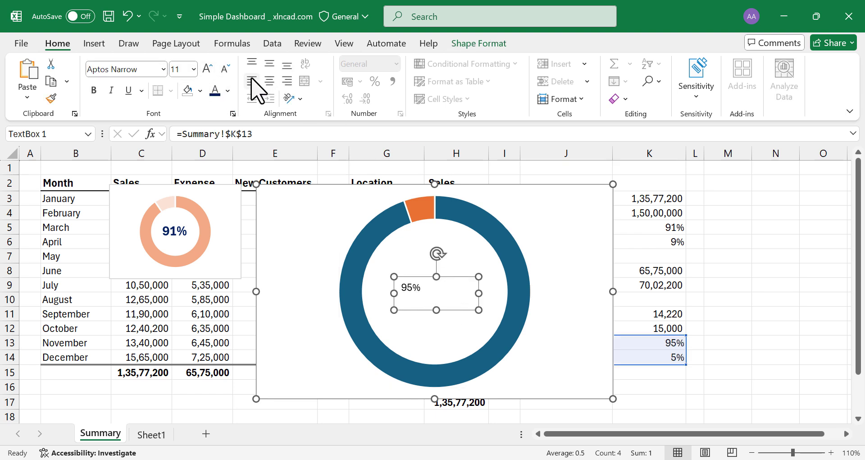
{"action": "left_click", "coordinate": [269, 63]}
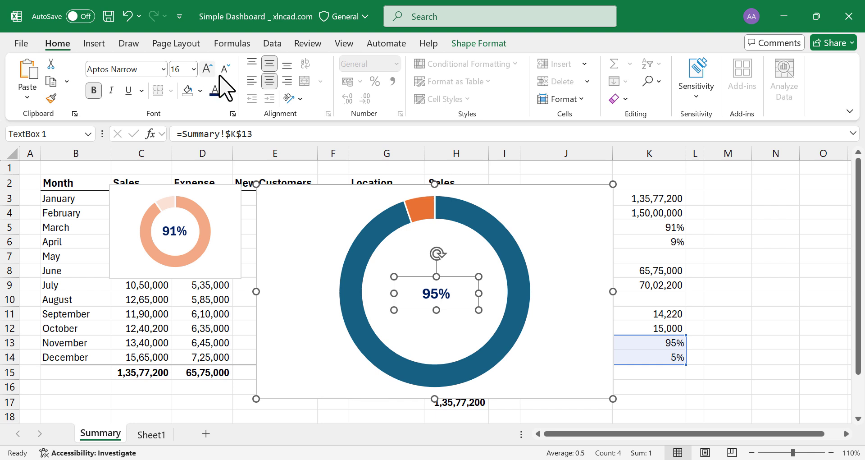
Shrink the new customers doughnut chart to about the same height as the sales doughnut chart.
{"action": "left_click", "coordinate": [763, 325]}
{"action": "left_click", "coordinate": [607, 366]}
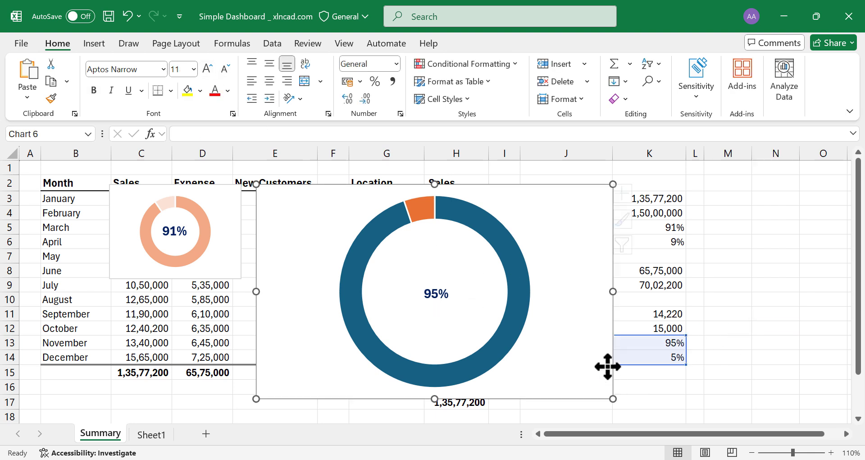
{"action": "left_click_drag", "start_coordinate": [613, 399], "coordinate": [409, 278]}
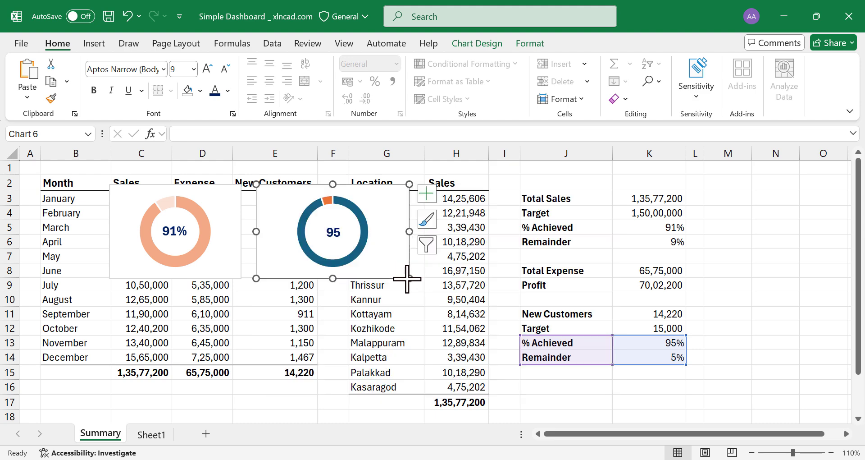
Set the doughnut hole size of the new customers chart to 65%.
{"action": "right_click", "coordinate": [361, 245]}
{"action": "left_click", "coordinate": [440, 398]}
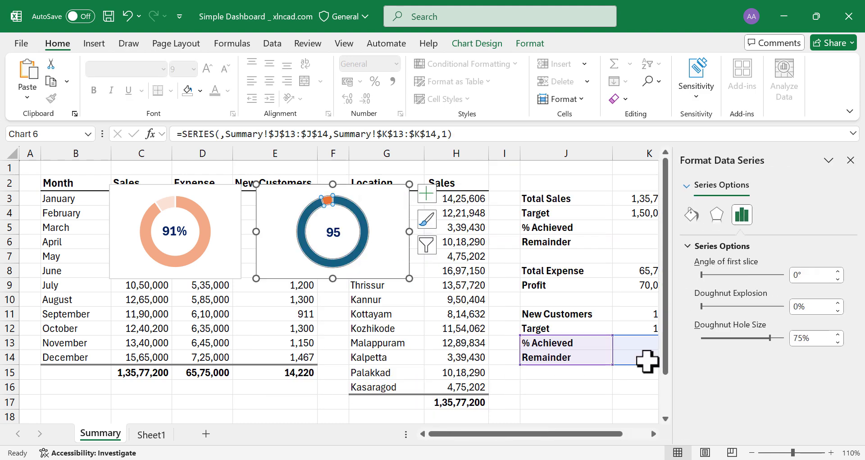
{"action": "left_click_drag", "start_coordinate": [815, 337], "coordinate": [782, 350]}
{"action": "type", "text": "65"}
{"action": "key", "text": "Return"}
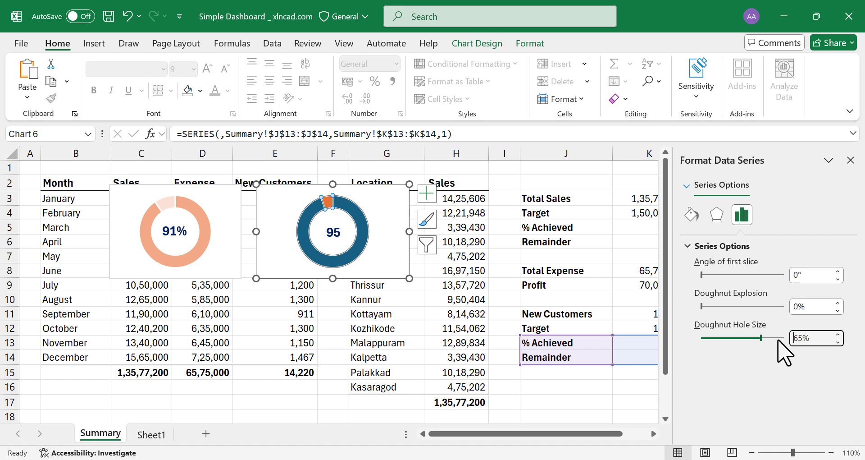
Fill the new customers doughnut with the medium-light orange theme shade and its Remainder slice with the palest orange.
{"action": "left_click", "coordinate": [691, 215]}
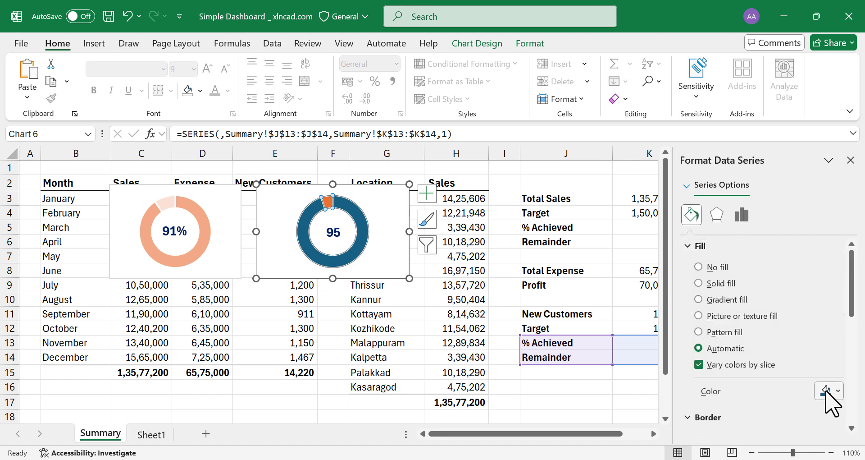
{"action": "left_click", "coordinate": [829, 391]}
{"action": "left_click", "coordinate": [778, 271]}
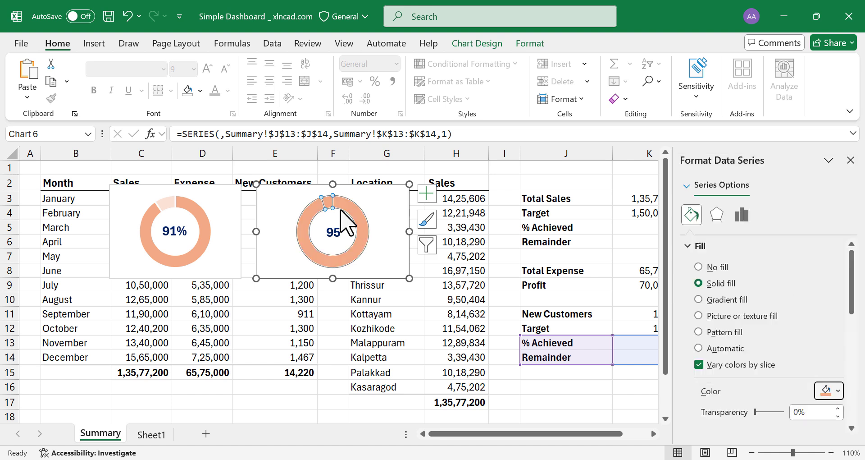
{"action": "left_click", "coordinate": [329, 195]}
{"action": "left_click", "coordinate": [829, 392]}
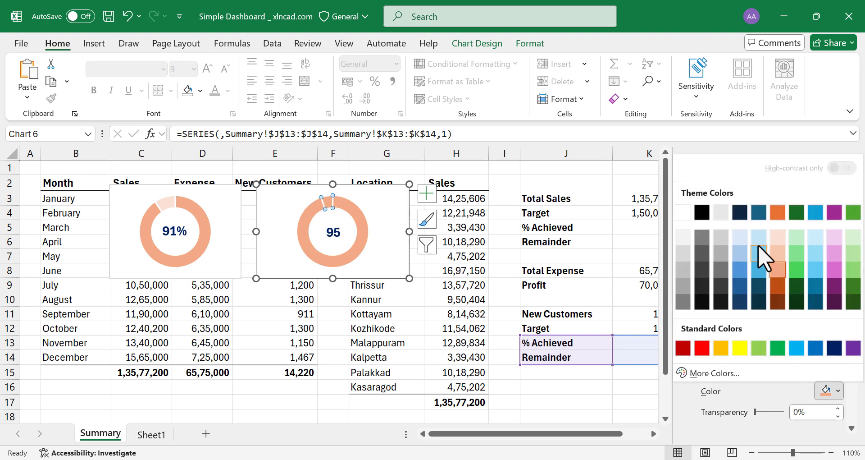
{"action": "left_click", "coordinate": [775, 238]}
{"action": "left_click", "coordinate": [851, 159]}
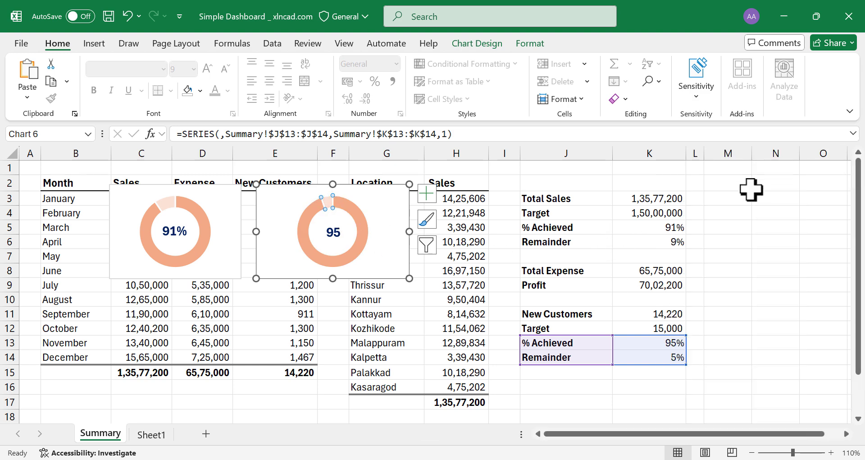
Widen the linked percentage text box in the new customers doughnut so the full percentage fits.
{"action": "left_click", "coordinate": [728, 314]}
{"action": "left_click", "coordinate": [333, 232]}
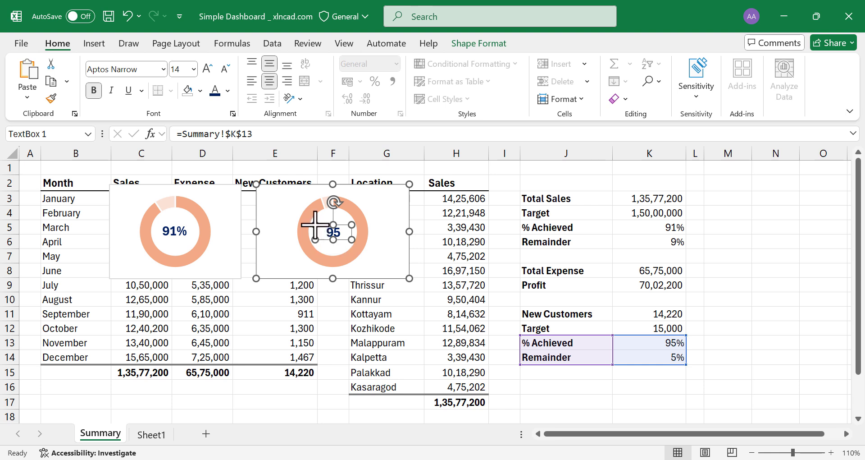
{"action": "left_click_drag", "start_coordinate": [315, 225], "coordinate": [312, 225]}
{"action": "left_click", "coordinate": [718, 280]}
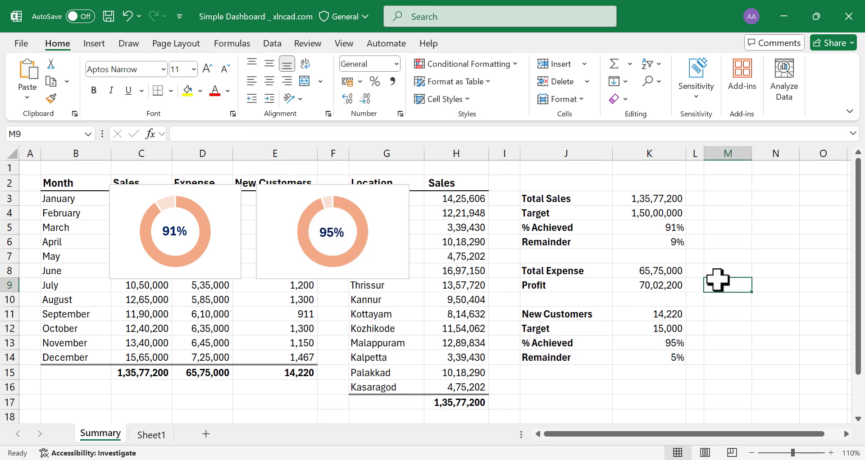
Move the new customers doughnut below the sales doughnut, narrow it to the same width and widen its percentage text box.
{"action": "left_click_drag", "start_coordinate": [338, 275], "coordinate": [228, 374]}
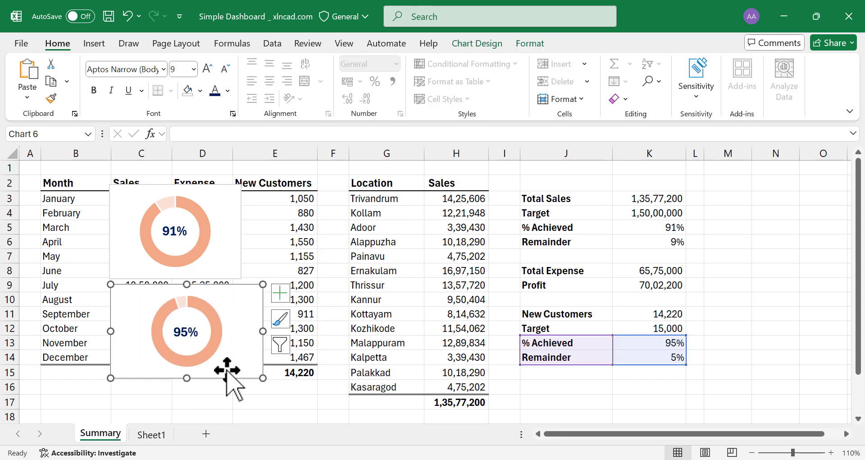
{"action": "left_click_drag", "start_coordinate": [263, 331], "coordinate": [240, 331]}
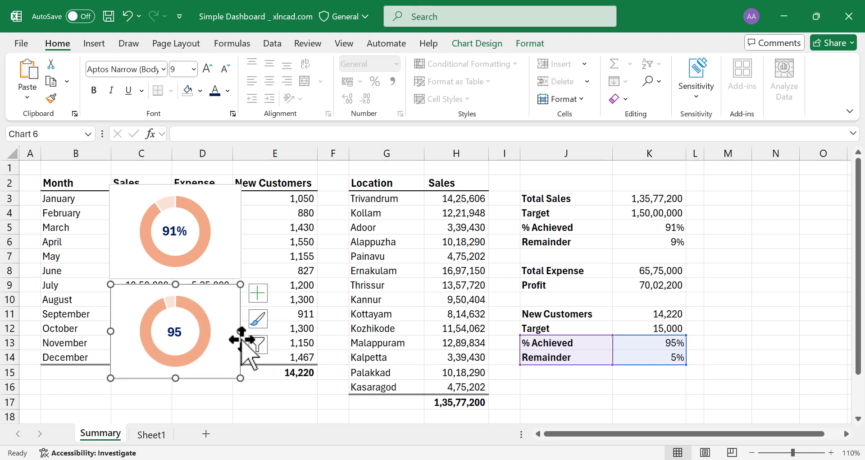
{"action": "left_click", "coordinate": [176, 333]}
{"action": "left_click_drag", "start_coordinate": [171, 332], "coordinate": [188, 332]}
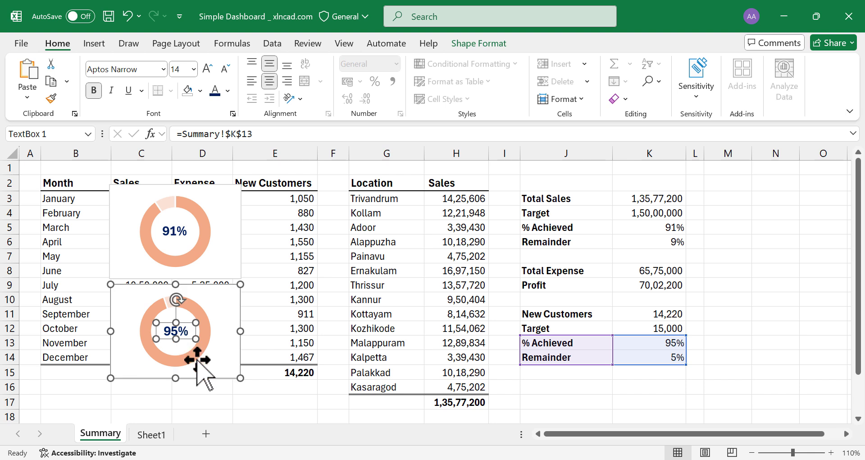
{"action": "left_click", "coordinate": [531, 389]}
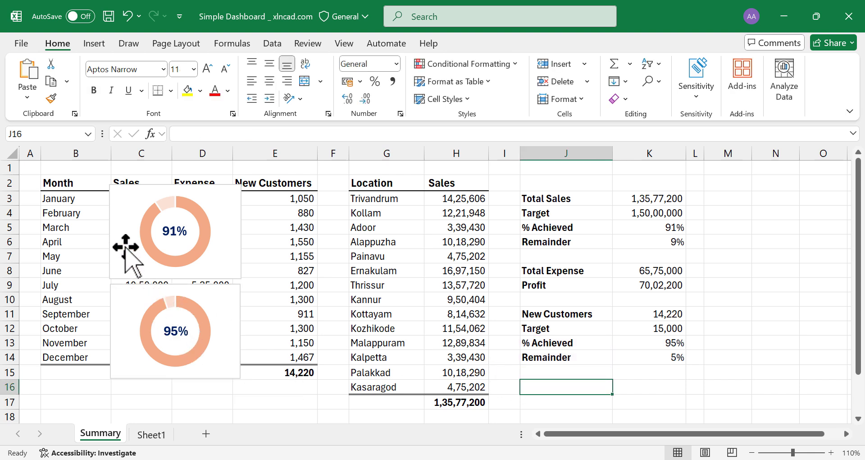
Cut both doughnut charts from the Summary sheet and paste them into Sheet1.
{"action": "left_click", "coordinate": [240, 248]}
{"action": "left_click", "coordinate": [240, 323], "text": "ctrl"}
{"action": "key", "text": "ctrl+x"}
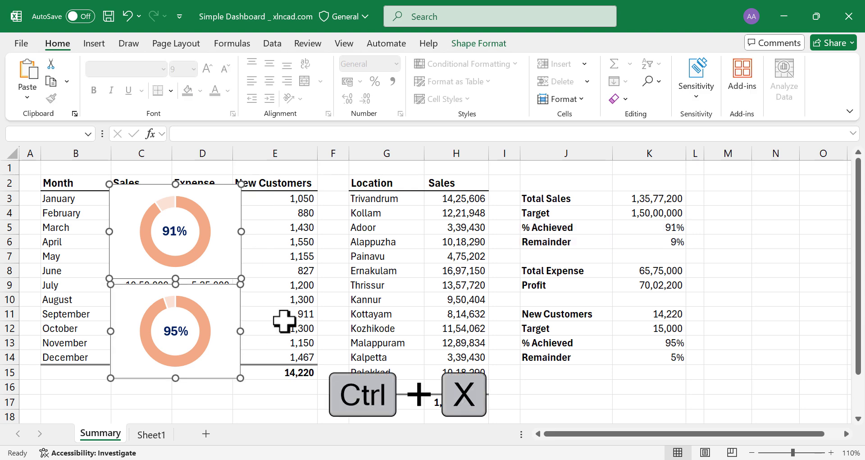
{"action": "left_click", "coordinate": [151, 434]}
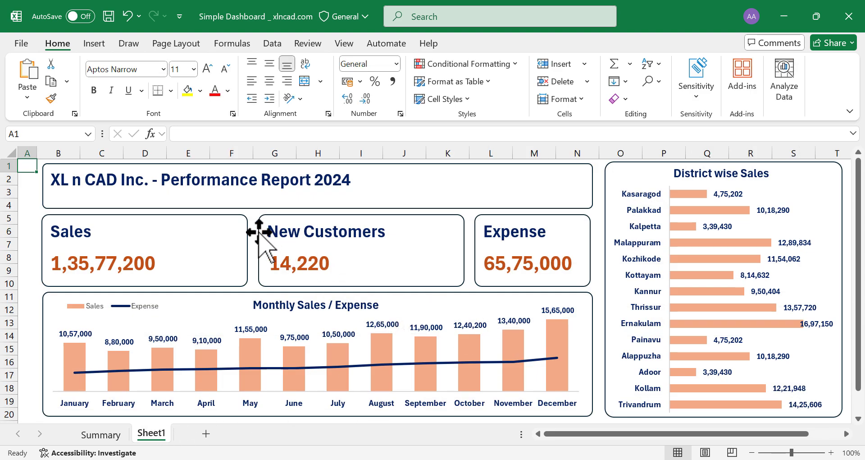
{"action": "left_click", "coordinate": [247, 223]}
{"action": "key", "text": "ctrl+v"}
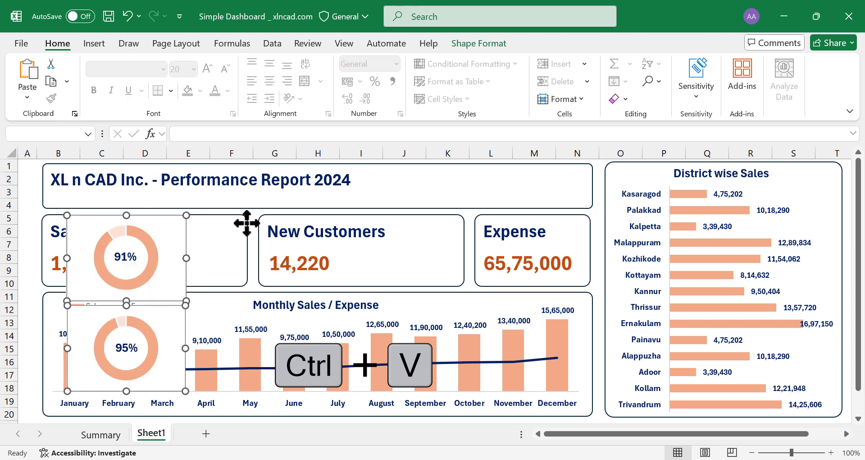
Separate the pasted doughnuts, placing one near the New Customers card and a slightly narrowed sales doughnut over the Sales card.
{"action": "left_click", "coordinate": [24, 170]}
{"action": "left_click_drag", "start_coordinate": [184, 325], "coordinate": [504, 238]}
{"action": "left_click_drag", "start_coordinate": [190, 249], "coordinate": [252, 257]}
Widen the percentage text box in the sales doughnut and shift the chart clear of the Sales card's figure.
{"action": "left_click", "coordinate": [194, 257]}
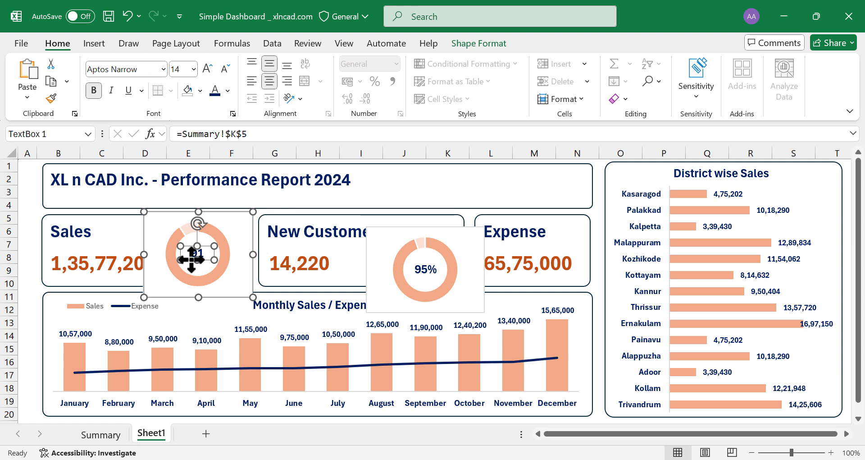
{"action": "left_click_drag", "start_coordinate": [181, 250], "coordinate": [177, 247]}
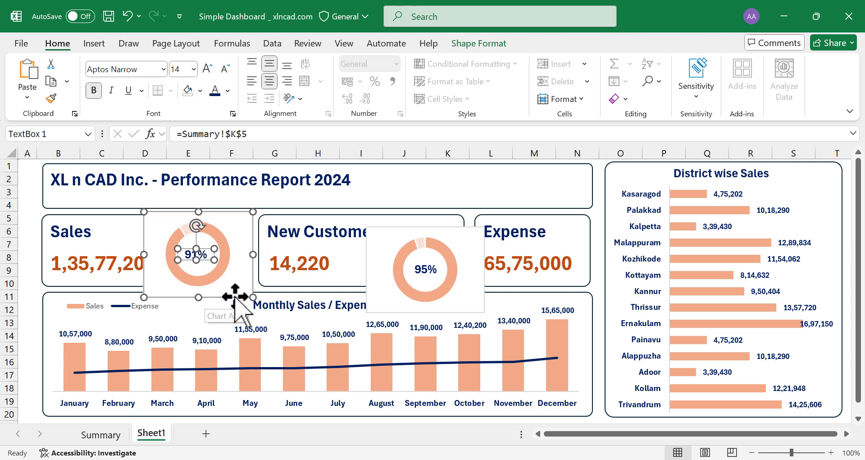
{"action": "left_click_drag", "start_coordinate": [244, 293], "coordinate": [242, 299]}
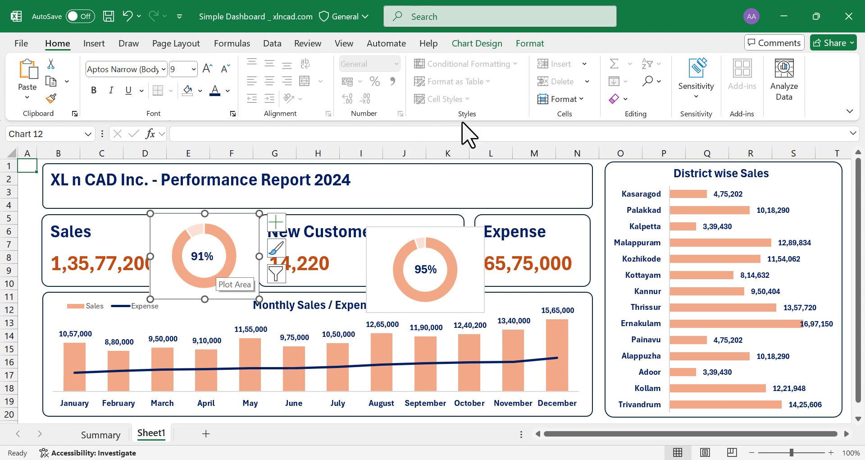
Remove the fill and outline from the sales doughnut's chart area.
{"action": "left_click", "coordinate": [528, 44]}
{"action": "left_click", "coordinate": [421, 64]}
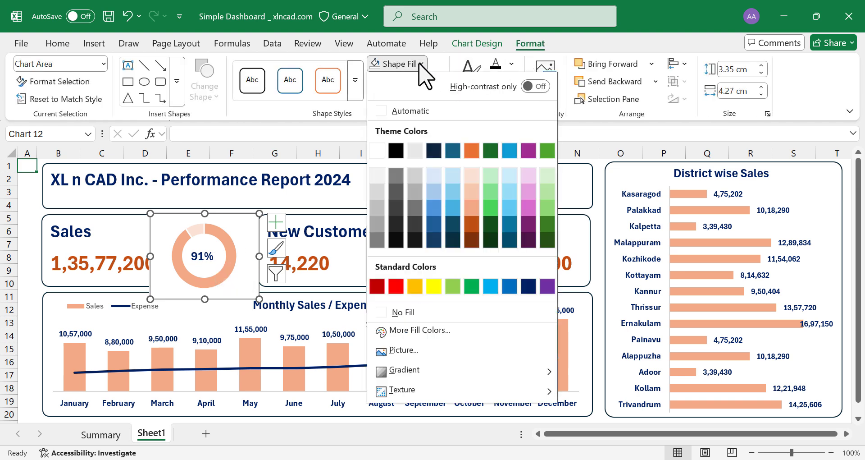
{"action": "left_click", "coordinate": [410, 311]}
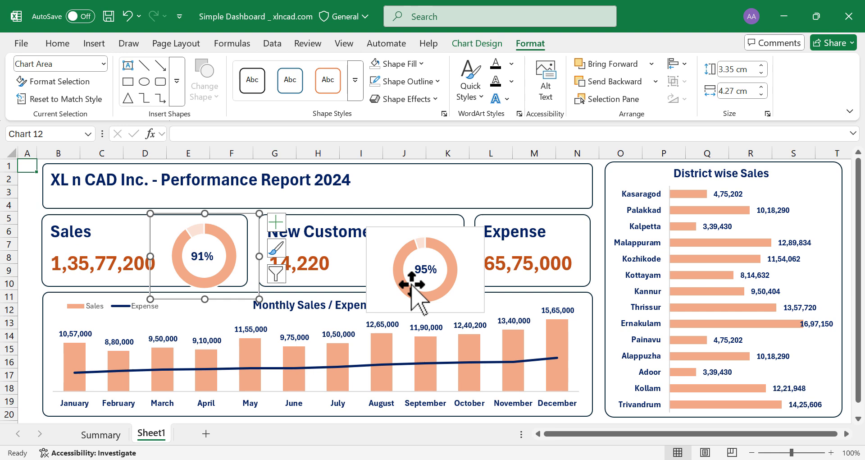
{"action": "left_click", "coordinate": [435, 82]}
{"action": "left_click", "coordinate": [431, 329]}
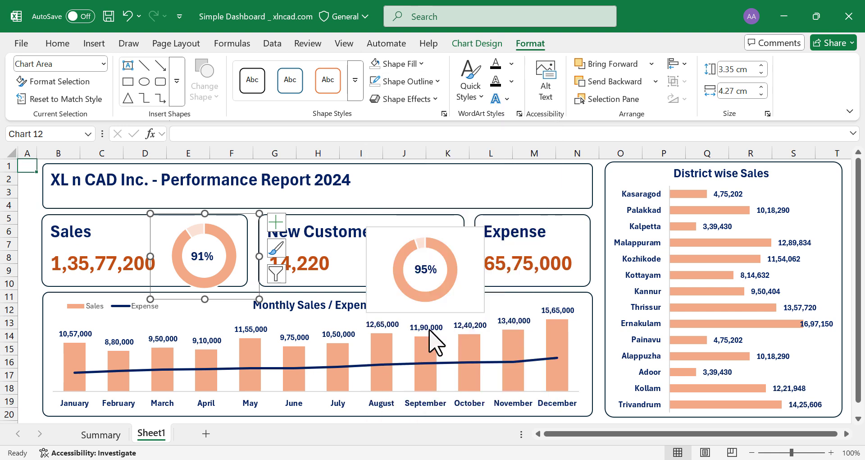
{"action": "left_click", "coordinate": [23, 180]}
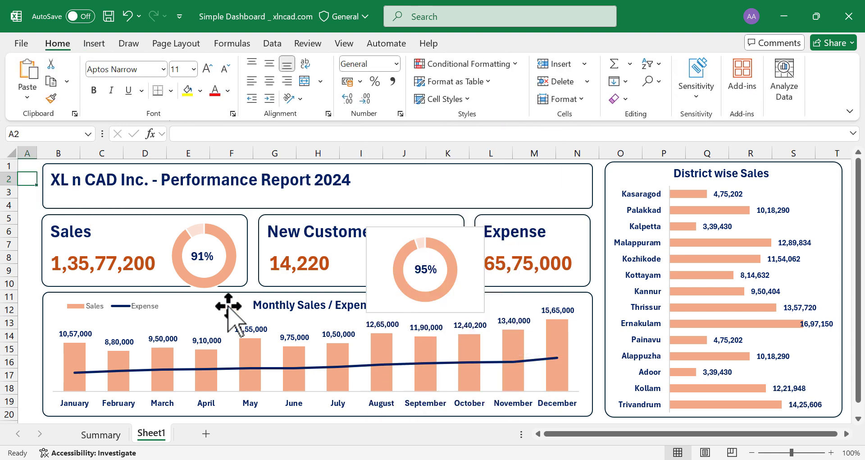
Nudge the sales doughnut up and slightly right so it sits inside the Sales card.
{"action": "left_click", "coordinate": [234, 228]}
{"action": "left_click", "coordinate": [254, 213]}
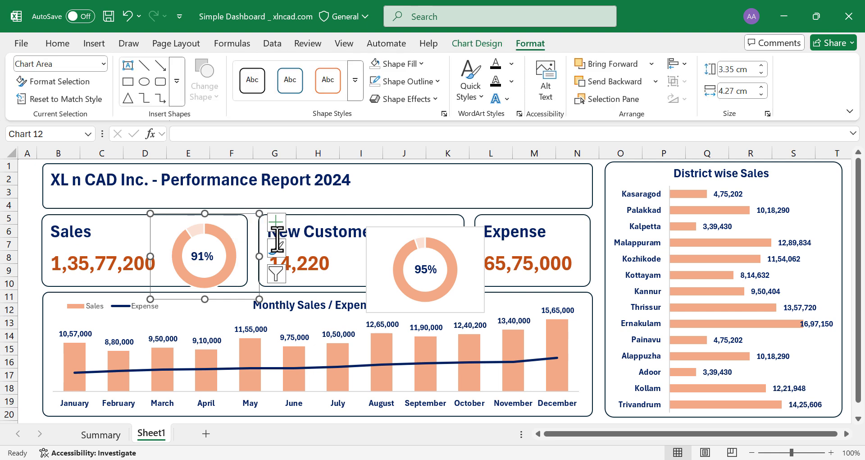
{"action": "key", "text": "Up"}
{"action": "key", "text": "Up"}
{"action": "key", "text": "Up"}
{"action": "key", "text": "Up"}
{"action": "key", "text": "Up"}
{"action": "key", "text": "Up"}
{"action": "key", "text": "Right"}
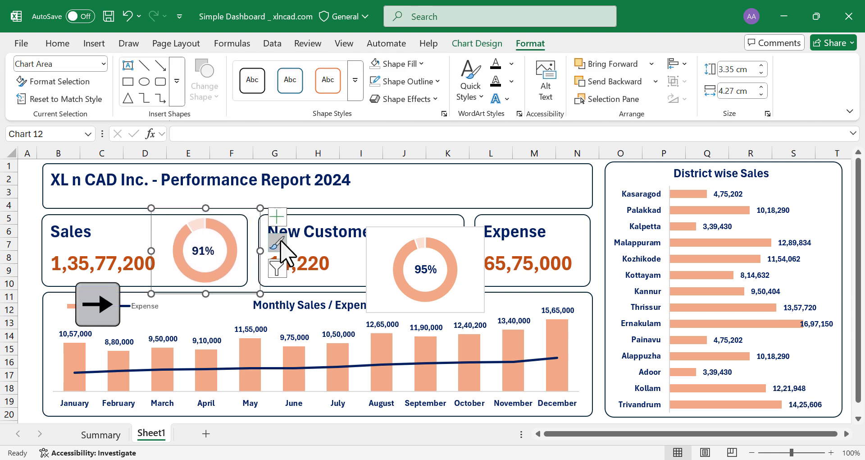
{"action": "left_click", "coordinate": [25, 166]}
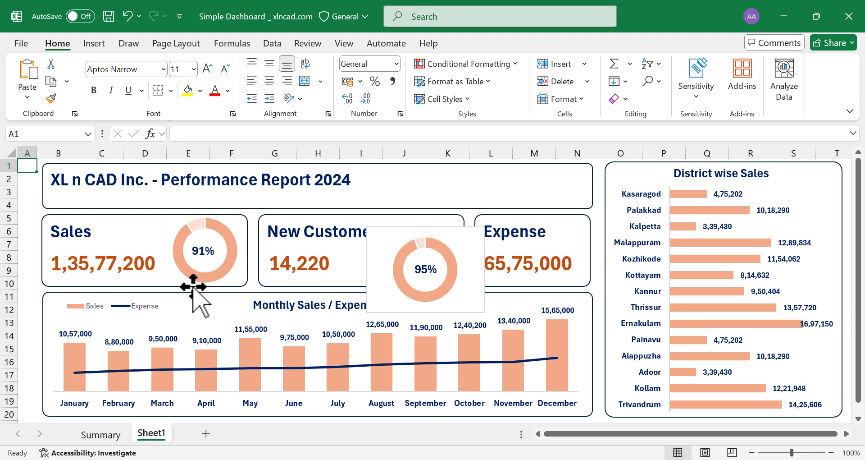
Adjust the percentage text box to centre its text within the sales doughnut's hole.
{"action": "left_click", "coordinate": [204, 251]}
{"action": "left_click_drag", "start_coordinate": [214, 255], "coordinate": [215, 256]}
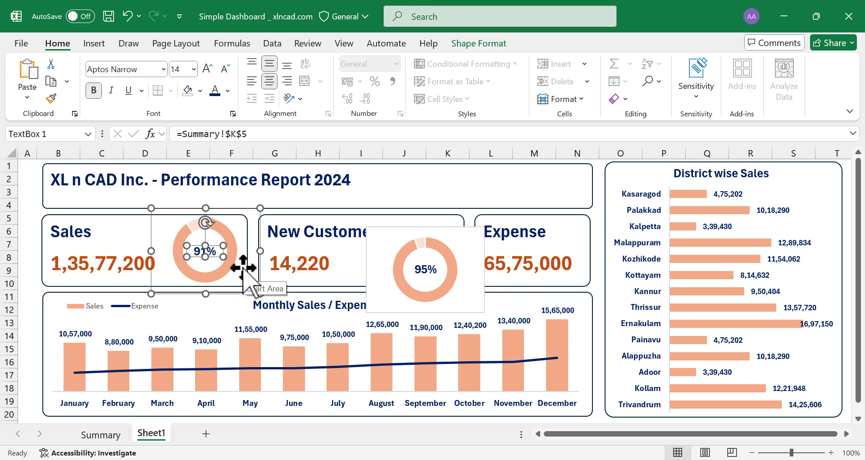
{"action": "left_click", "coordinate": [29, 168]}
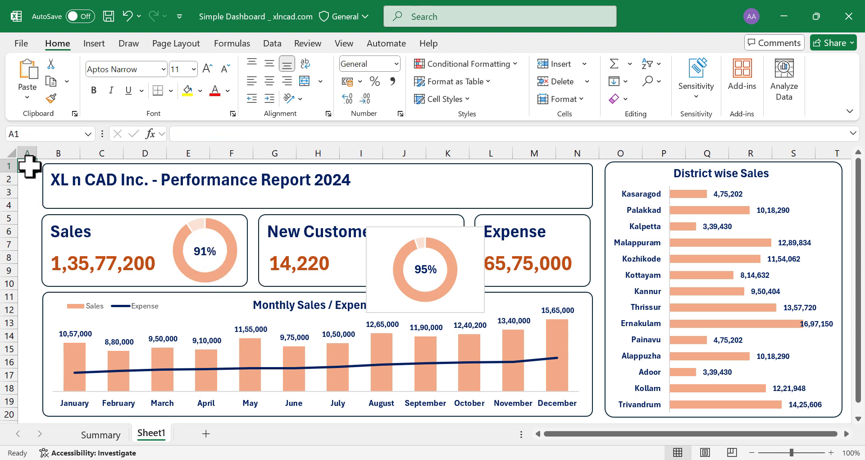
Place the new customers doughnut on the New Customers card and remove its chart area's fill and outline.
{"action": "left_click", "coordinate": [450, 226]}
{"action": "left_click_drag", "start_coordinate": [449, 227], "coordinate": [440, 208]}
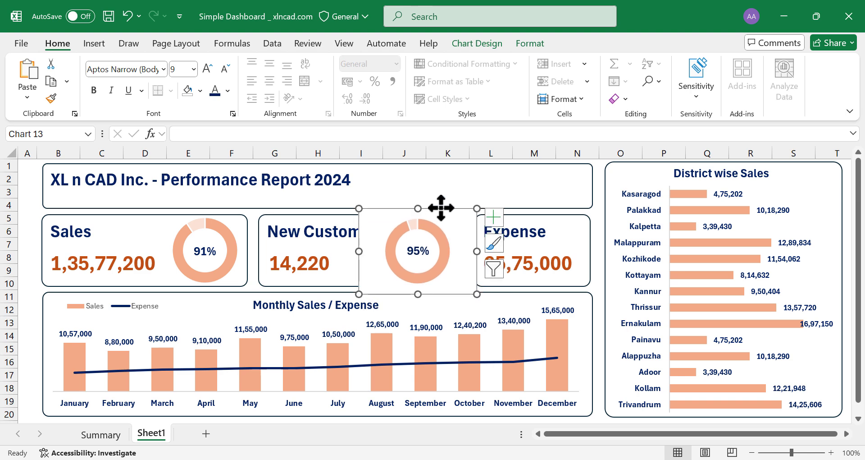
{"action": "left_click", "coordinate": [530, 44]}
{"action": "left_click", "coordinate": [396, 64]}
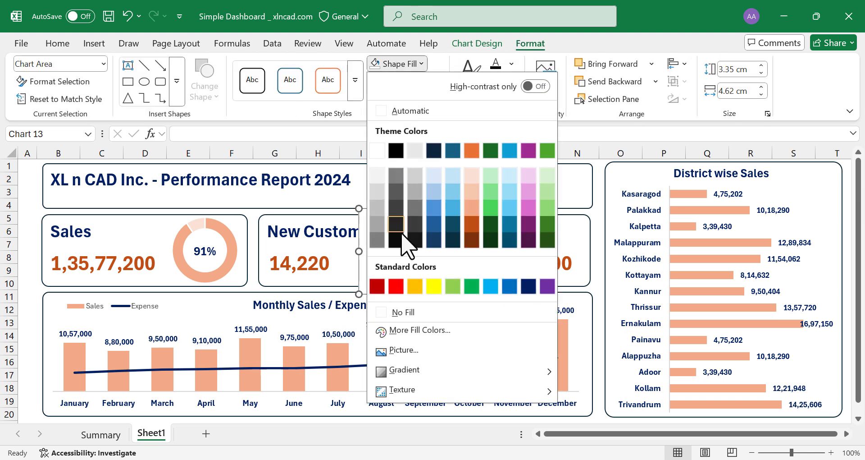
{"action": "left_click", "coordinate": [404, 312]}
{"action": "left_click", "coordinate": [407, 81]}
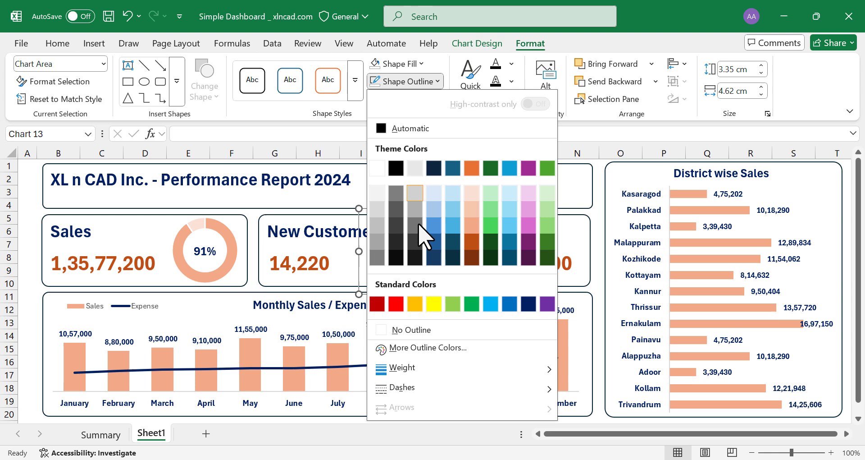
{"action": "left_click", "coordinate": [430, 331]}
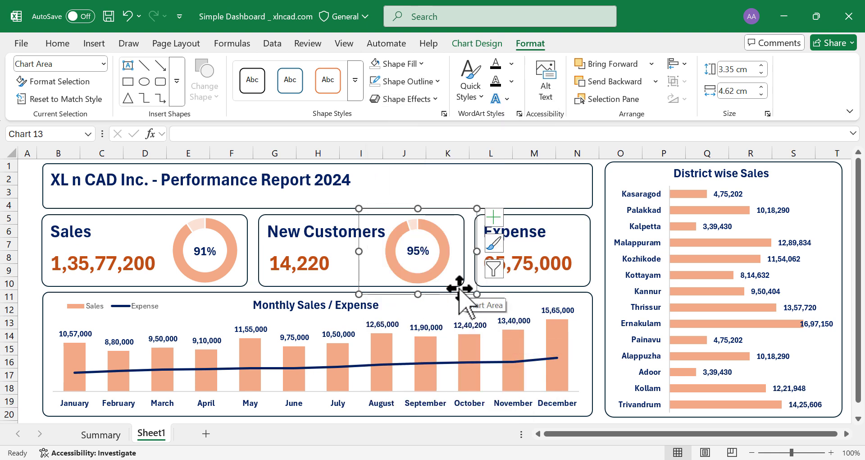
Nudge the new customers doughnut right so it clears the New Customers heading within its card.
{"action": "key", "text": "Right"}
{"action": "key", "text": "Right"}
{"action": "key", "text": "Right"}
{"action": "key", "text": "Right"}
{"action": "key", "text": "Right"}
{"action": "key", "text": "Right"}
{"action": "key", "text": "Right"}
{"action": "key", "text": "Right"}
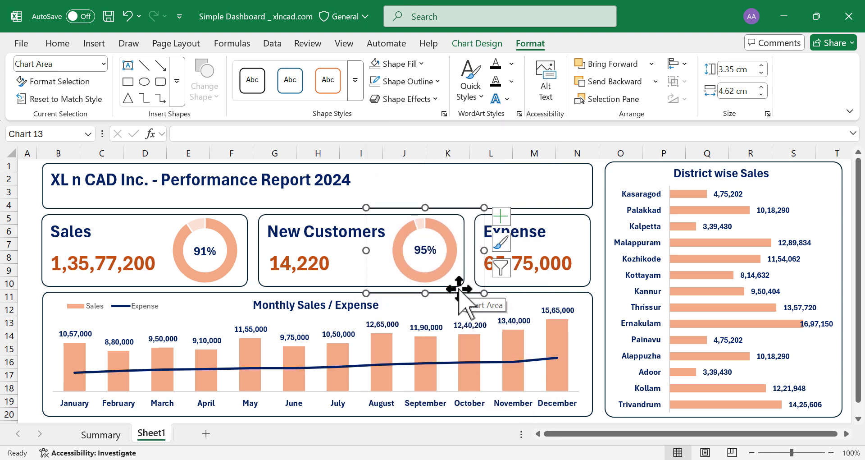
{"action": "left_click", "coordinate": [23, 165]}
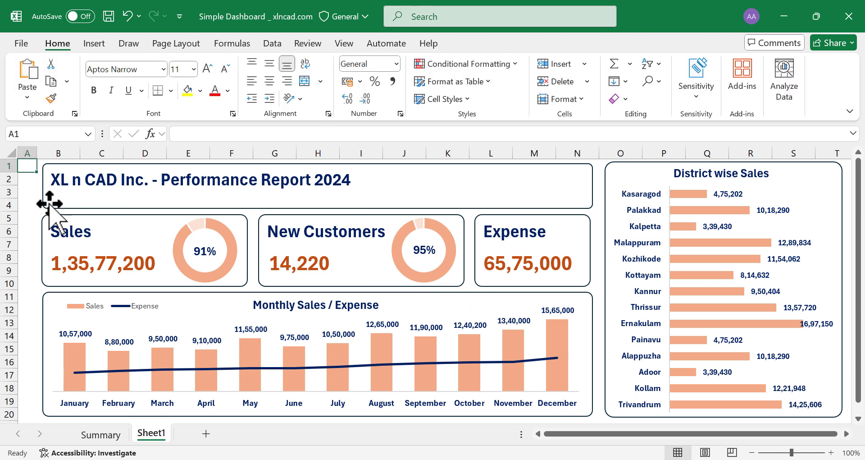
Enlarge the title banner text to size 24 and align it vertically to the middle.
{"action": "left_click", "coordinate": [215, 181]}
{"action": "key", "text": "ctrl+a"}
{"action": "left_click", "coordinate": [208, 69]}
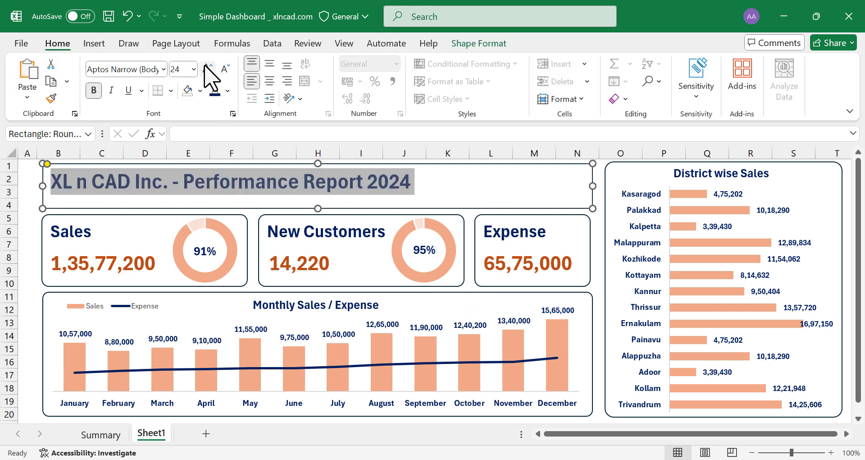
{"action": "left_click", "coordinate": [270, 66]}
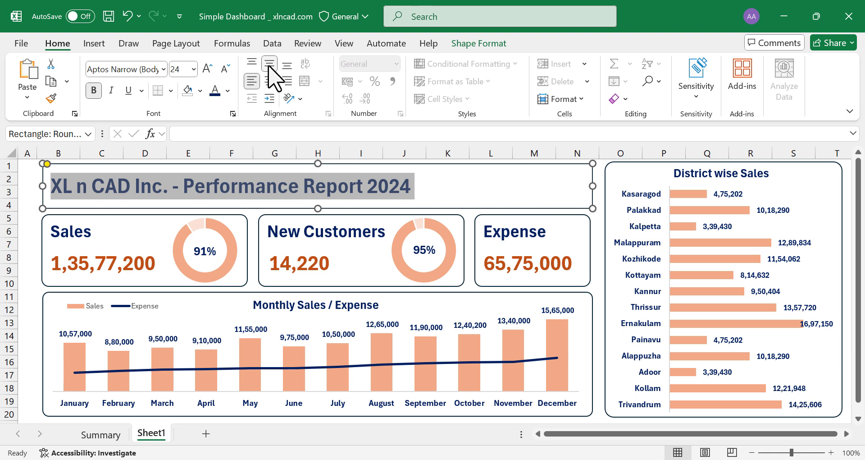
{"action": "left_click", "coordinate": [27, 163]}
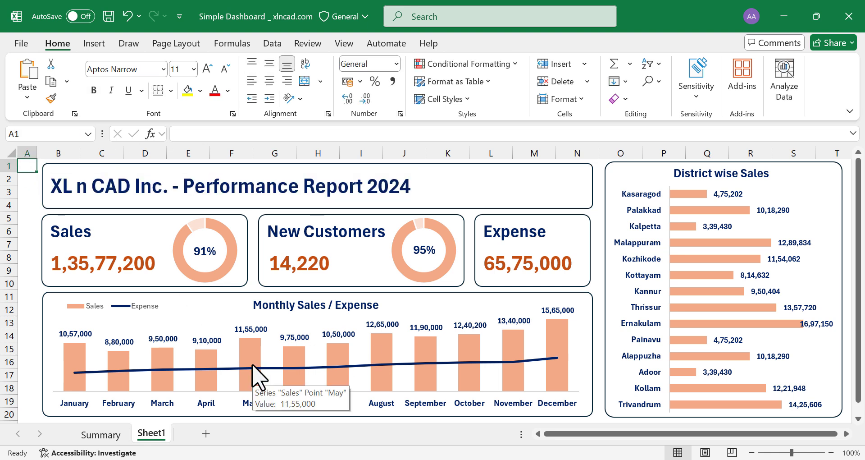
Narrow column A slightly and rename Sheet1 as Dashboard.
{"action": "left_click_drag", "start_coordinate": [36, 153], "coordinate": [33, 153]}
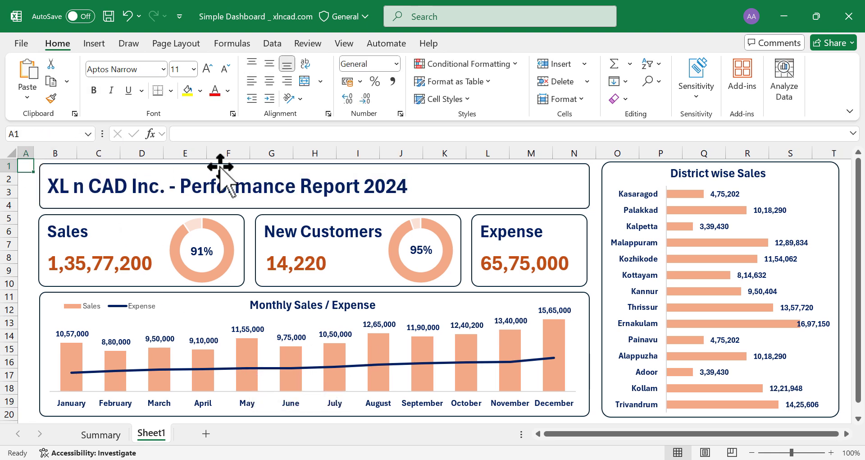
{"action": "double_click", "coordinate": [151, 433]}
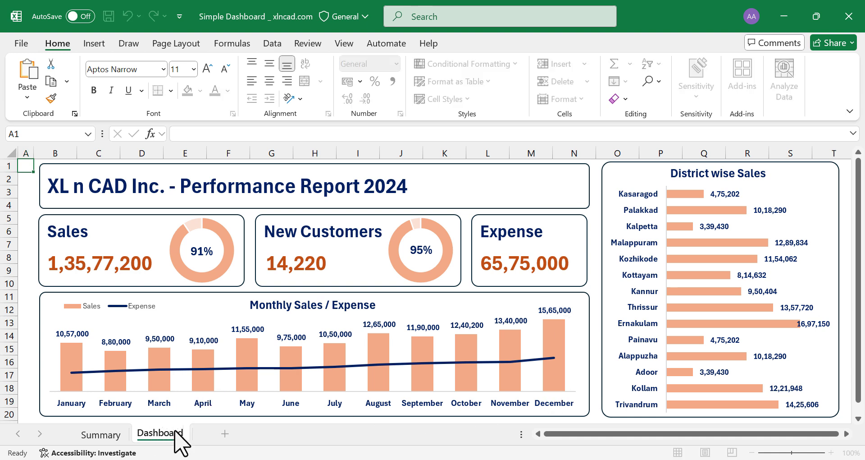
{"action": "key", "text": "Return"}
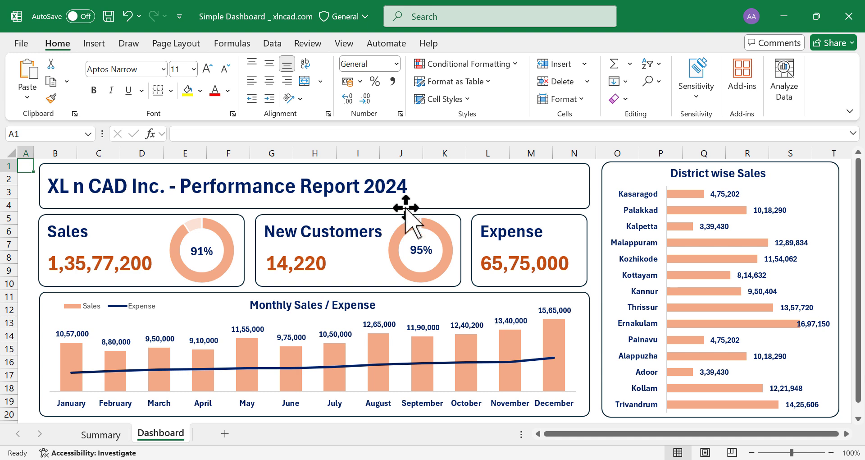
Change February's new customers on the Summary sheet to 1100 and check the updated figures on the Dashboard sheet.
{"action": "left_click", "coordinate": [108, 435]}
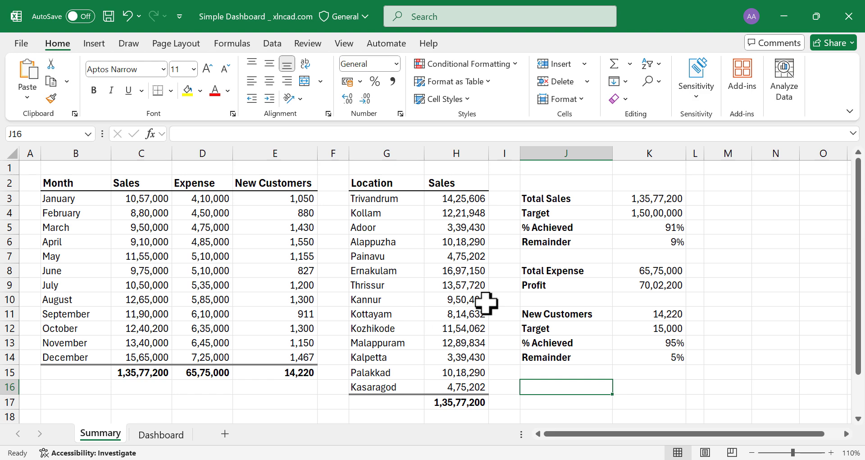
{"action": "left_click", "coordinate": [160, 434]}
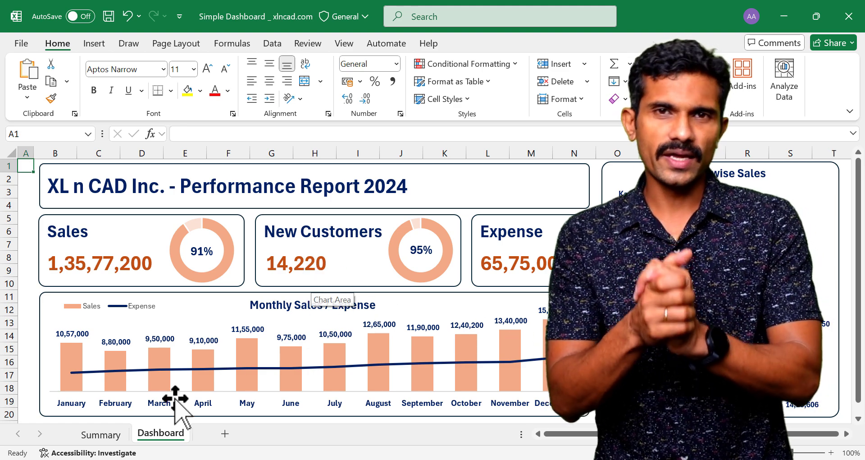
{"action": "left_click", "coordinate": [103, 434]}
{"action": "left_click", "coordinate": [287, 211]}
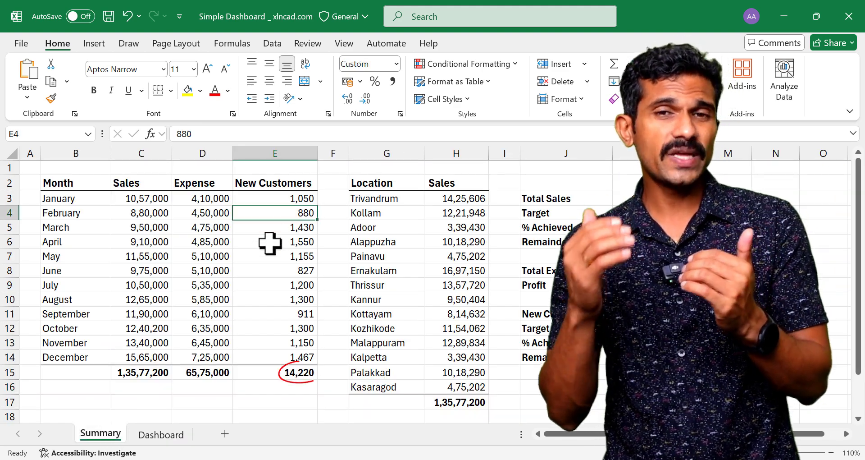
{"action": "type", "text": "1100"}
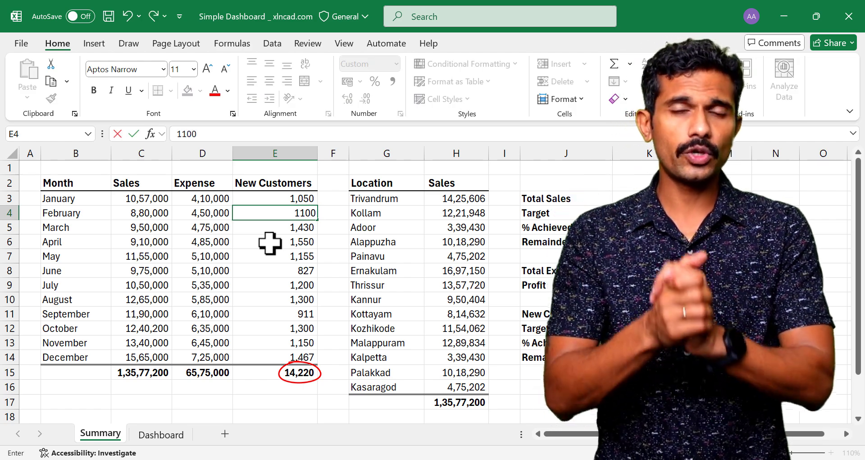
{"action": "key", "text": "Return"}
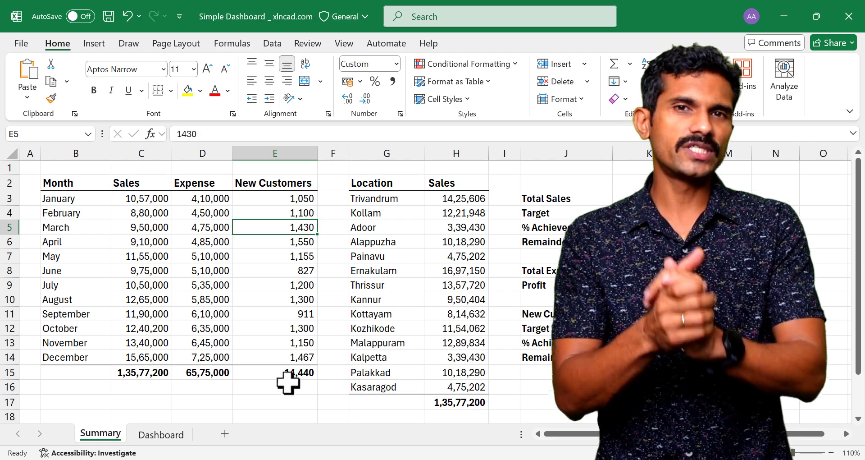
{"action": "left_click", "coordinate": [171, 435]}
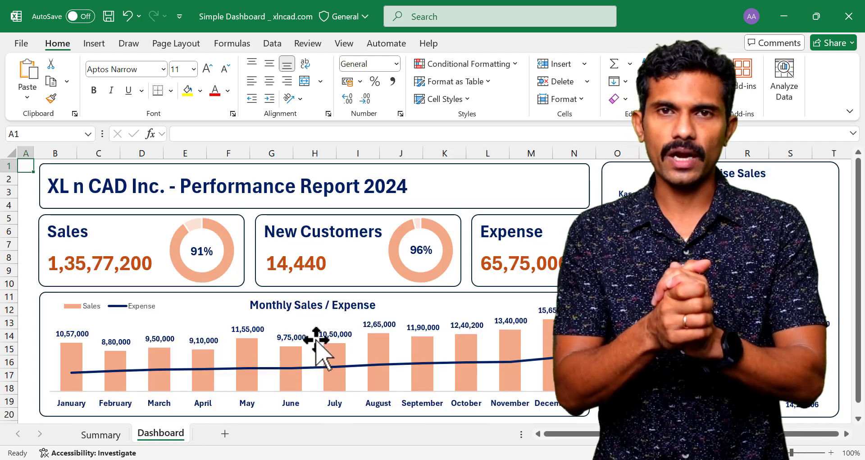